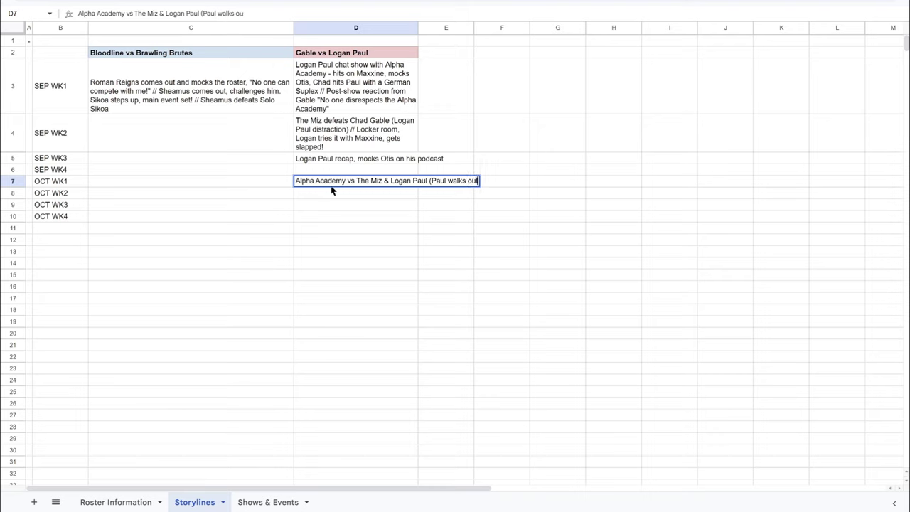
# Complete the OCT WK1 Gable vs Logan Paul entry as "Alpha Academy vs The Miz & Logan Paul (Paul walks out on Miz mid-match)".
pyautogui.write('id-match)')
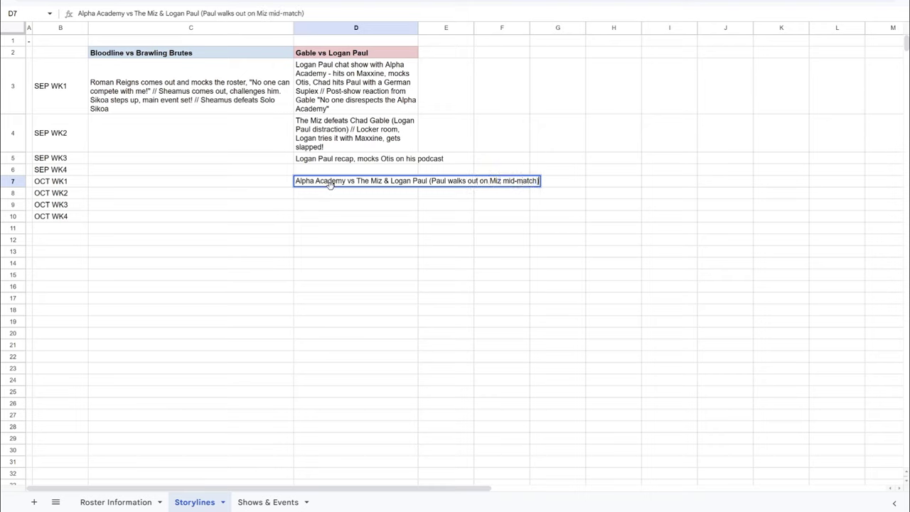
pyautogui.press('Return')
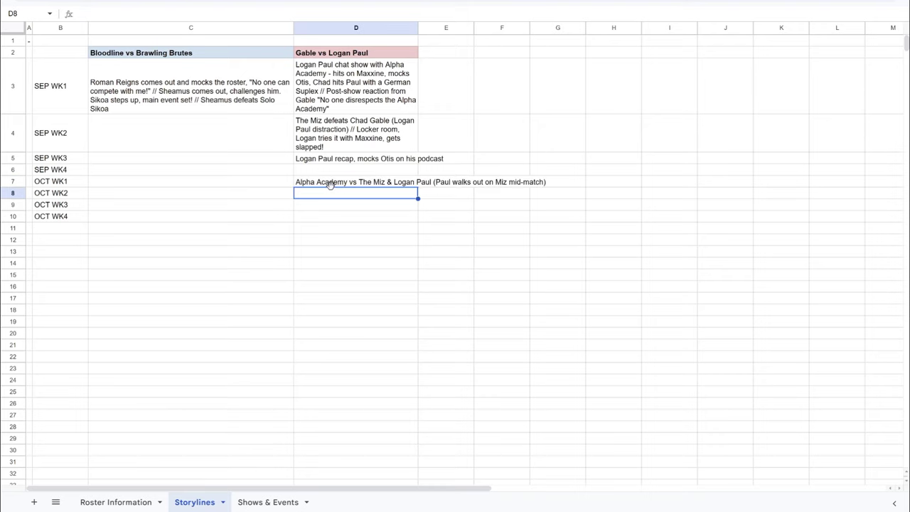
pyautogui.click(335, 183)
# Enter "Chad Gable vs Logan Paul (The Miz turns on Logan??)" for OCT WK2 in the Gable vs Logan Paul column.
pyautogui.click(64, 192)
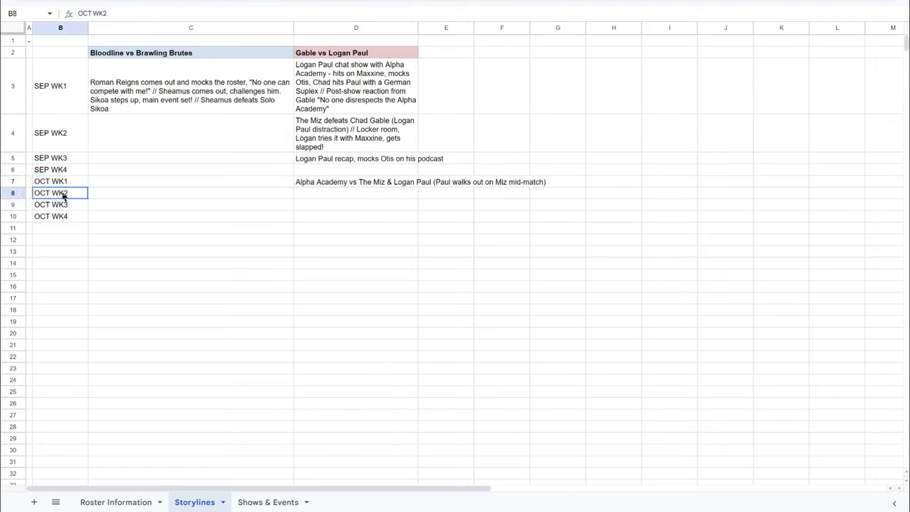
pyautogui.click(317, 194)
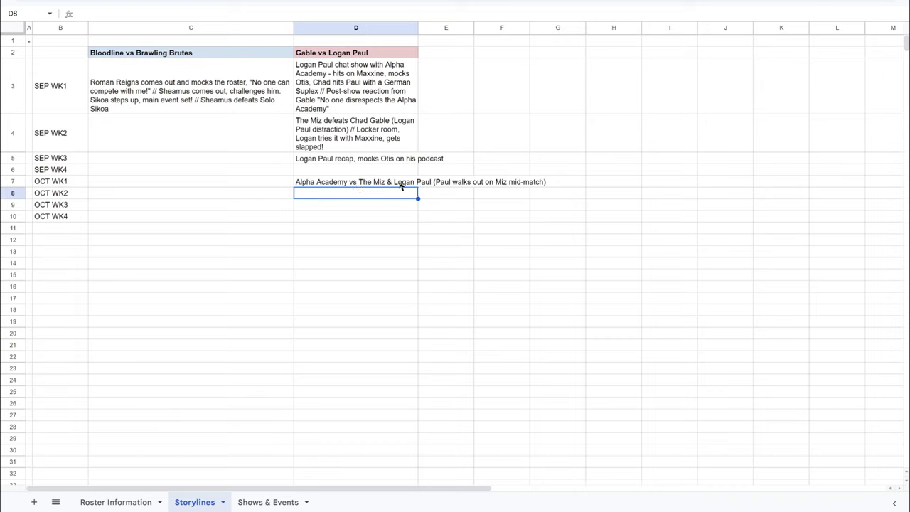
pyautogui.write('Chad ')
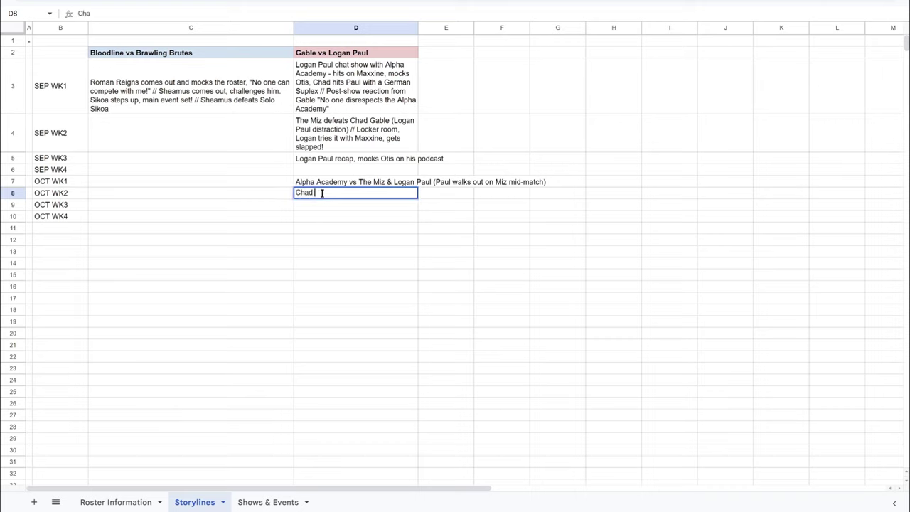
pyautogui.write('Gable vs Logan Paul')
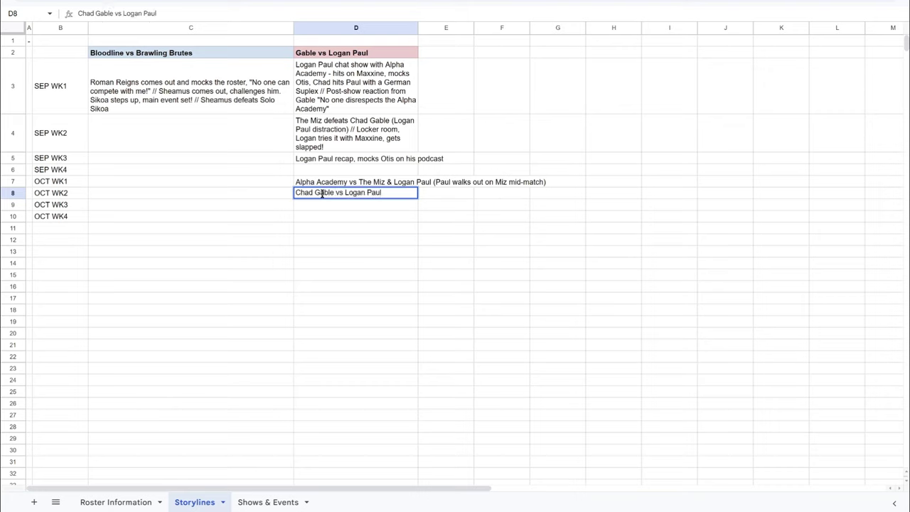
pyautogui.write(' (post ma')
pyautogui.press('BackSpace')
pyautogui.press('BackSpace')
pyautogui.press('BackSpace')
pyautogui.press('BackSpace')
pyautogui.press('BackSpace')
pyautogui.press('BackSpace')
pyautogui.press('BackSpace')
pyautogui.write('The Miz turns')
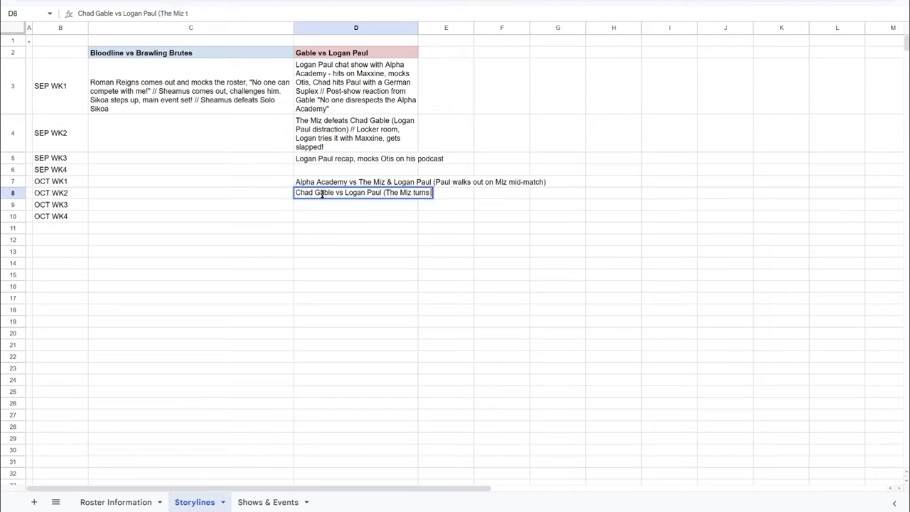
pyautogui.write(' on Logan??)')
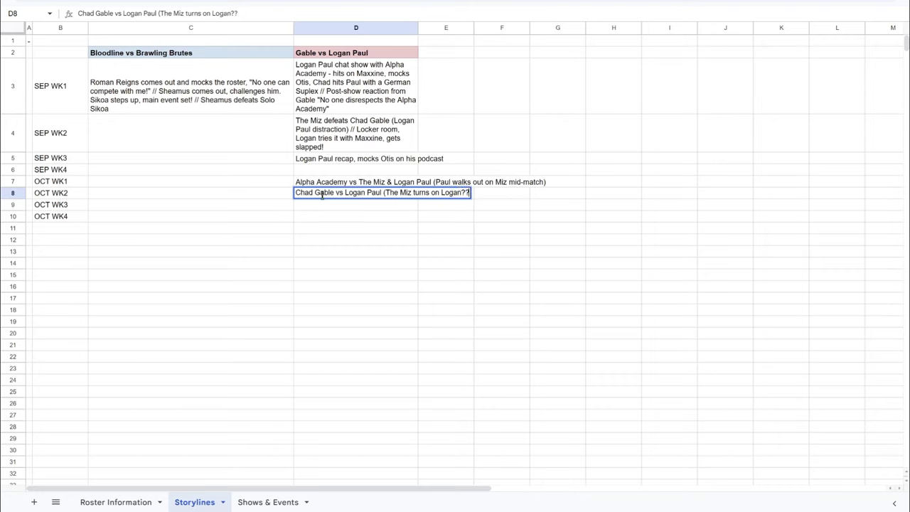
pyautogui.press('Return')
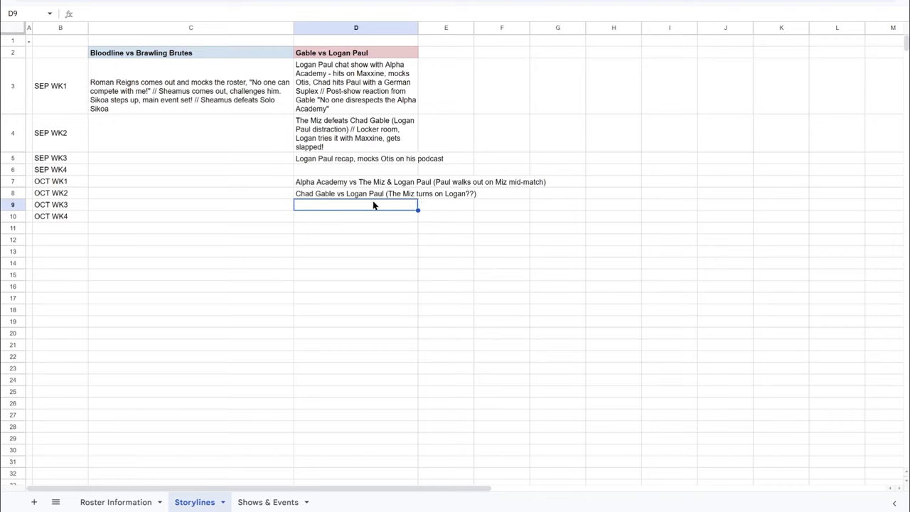
# Apply text wrapping to the whole Gable vs Logan Paul column.
pyautogui.click(342, 89)
pyautogui.click(386, 29)
pyautogui.click(566, 7)
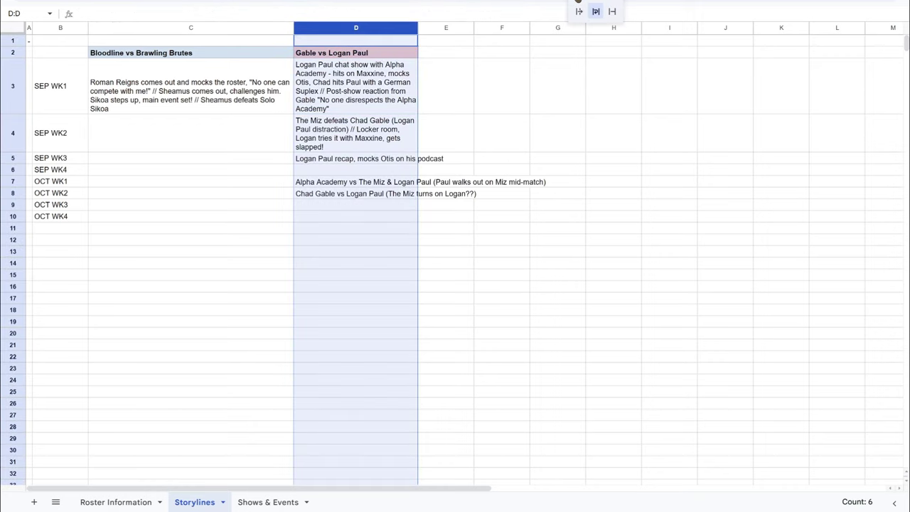
pyautogui.click(594, 18)
pyautogui.click(373, 123)
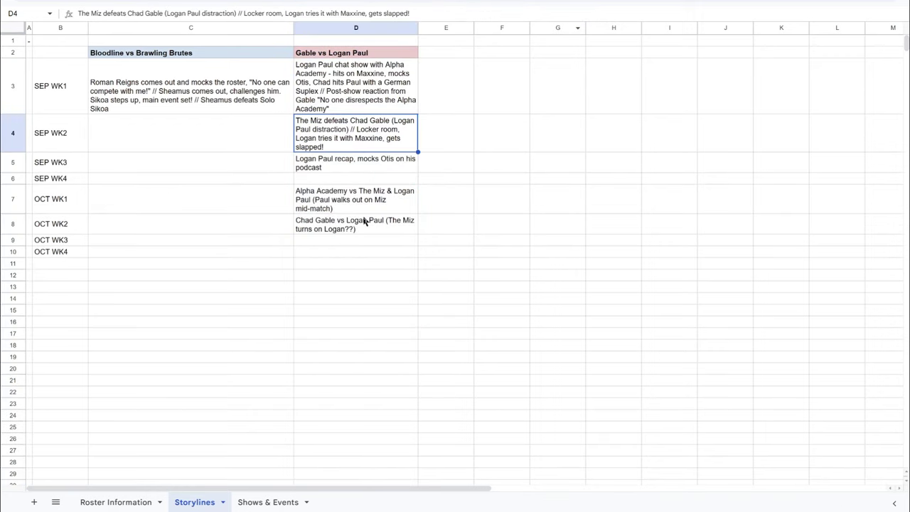
pyautogui.click(364, 226)
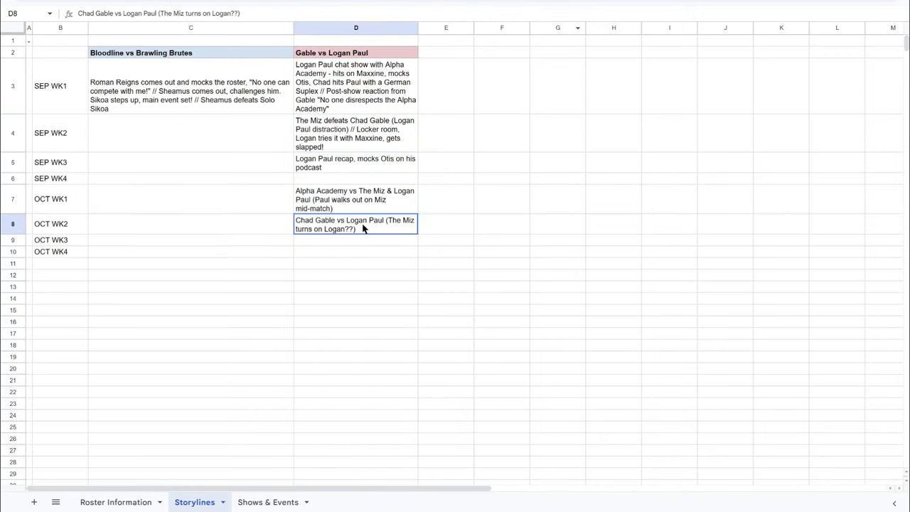
pyautogui.click(204, 69)
pyautogui.click(315, 81)
pyautogui.click(180, 84)
pyautogui.click(432, 99)
pyautogui.click(453, 57)
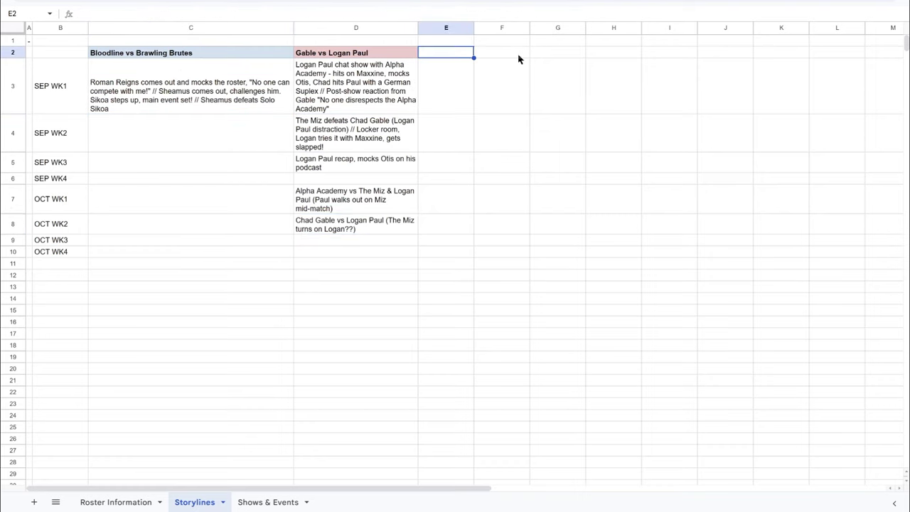
pyautogui.click(519, 57)
pyautogui.click(532, 57)
# Narrow the Bloodline vs Brawling Brutes column.
pyautogui.click(167, 57)
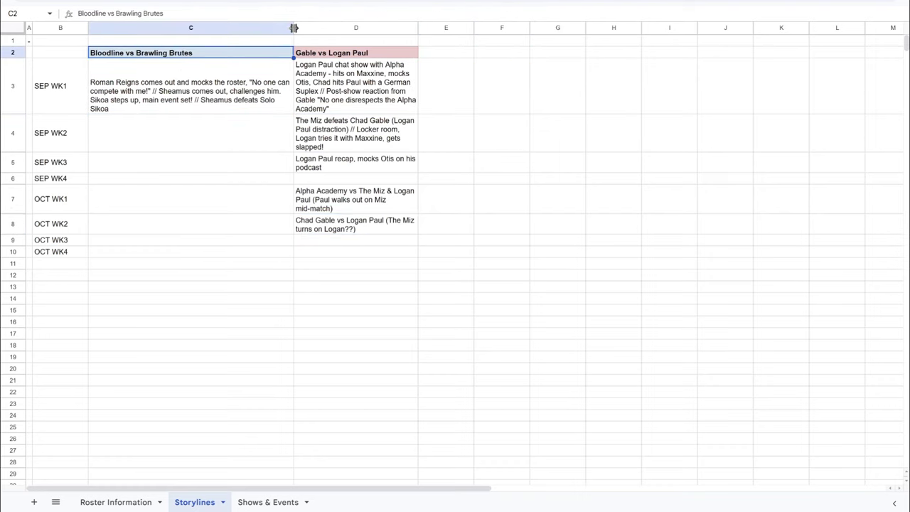
pyautogui.moveTo(294, 28); pyautogui.dragTo(247, 27)
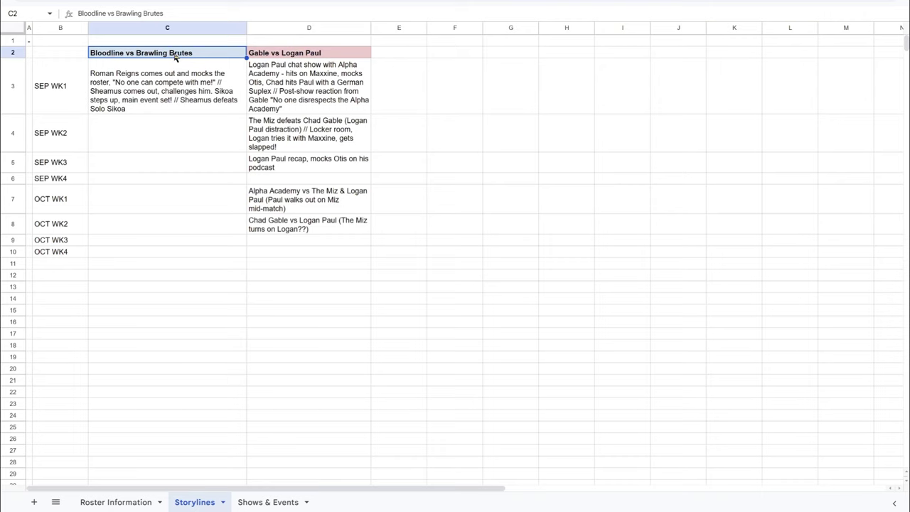
# Review the titles list in the Roster Information sheet and the schedule in the Shows & Events sheet.
pyautogui.click(135, 503)
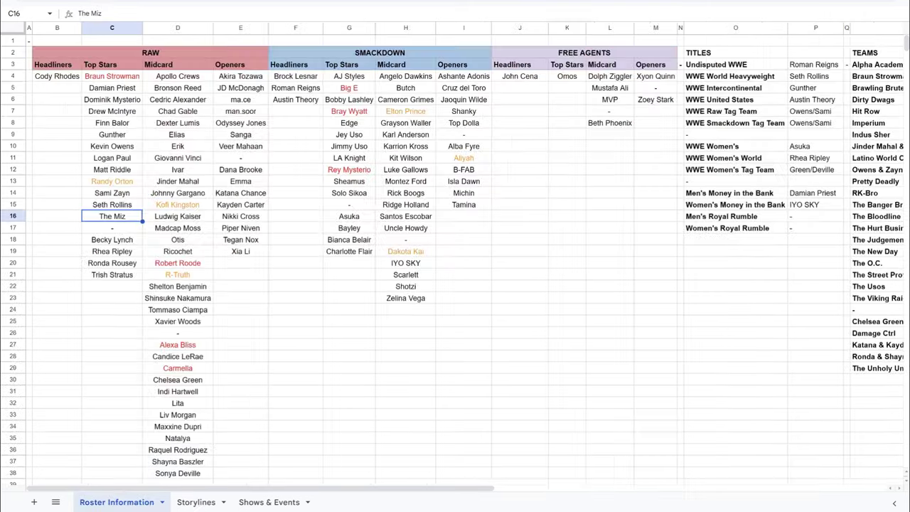
pyautogui.click(726, 65)
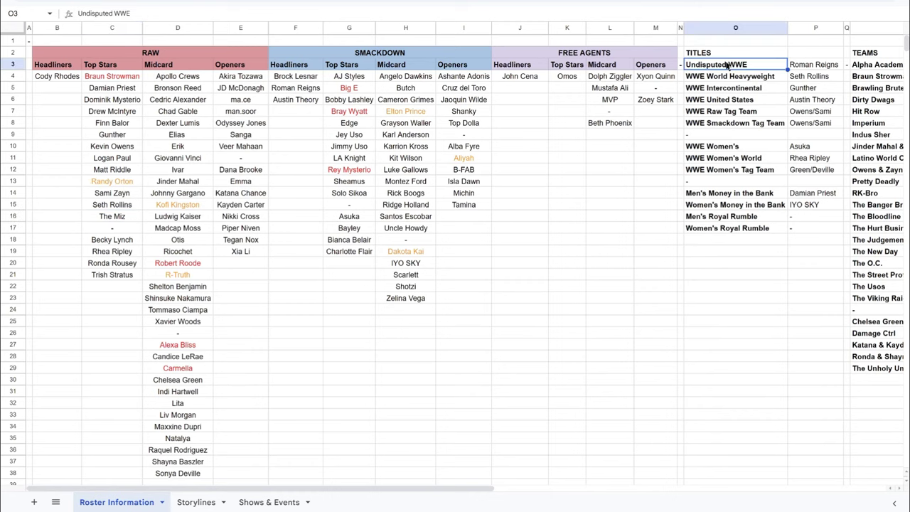
pyautogui.click(730, 103)
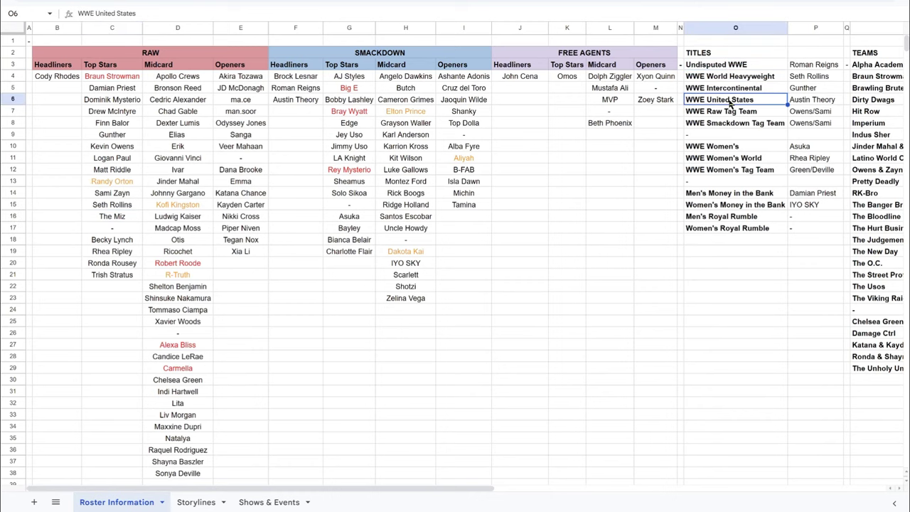
pyautogui.click(273, 502)
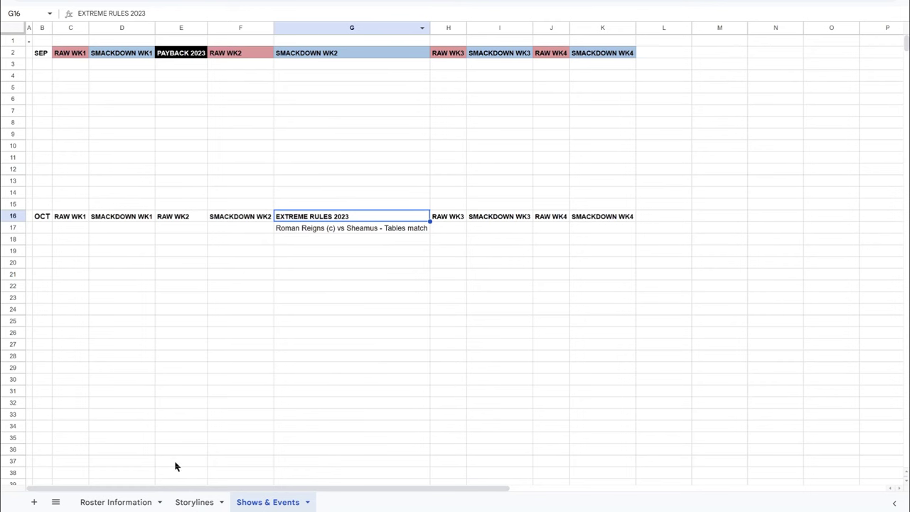
# Add a "US Championship" storyline heading in E2 of the Storylines sheet, with "Tournament announced" for SEP WK1.
pyautogui.click(194, 502)
pyautogui.click(407, 61)
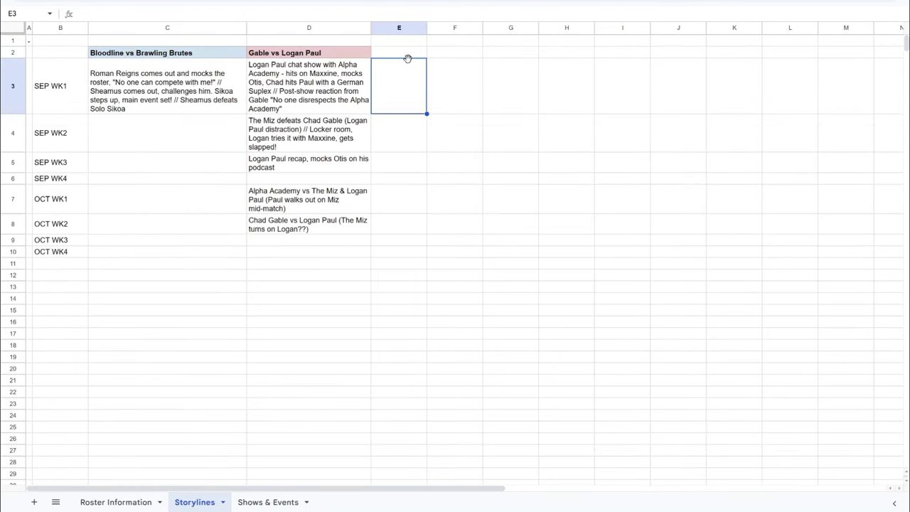
pyautogui.press('Up')
pyautogui.write('US C')
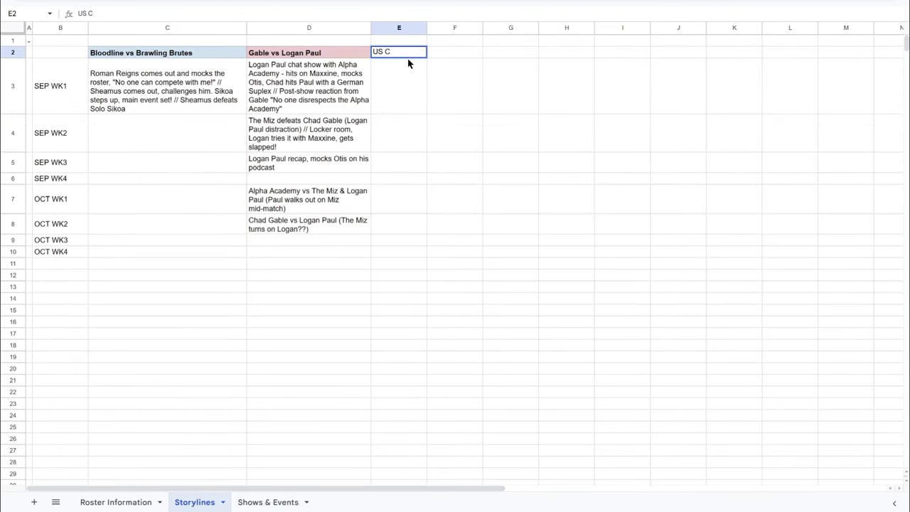
pyautogui.write('hampionship')
pyautogui.press('Return')
pyautogui.write('Tourname')
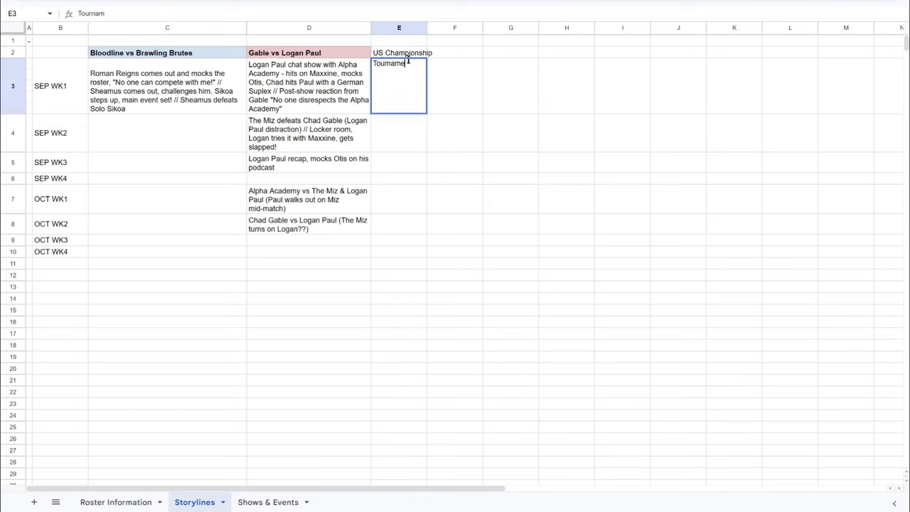
pyautogui.write('nt announced')
pyautogui.press('Return')
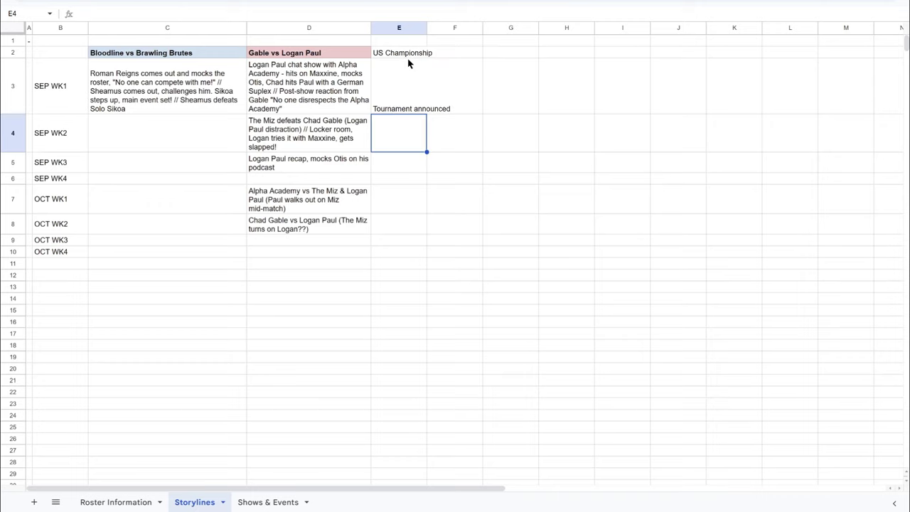
# Widen the US Championship column to fit its text and format its heading bold with a light blue fill.
pyautogui.click(408, 61)
pyautogui.moveTo(422, 32); pyautogui.dragTo(457, 29)
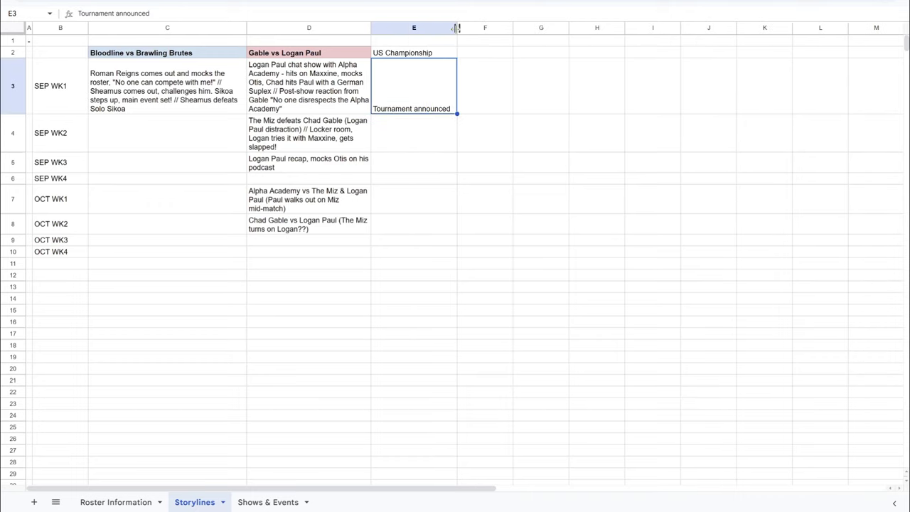
pyautogui.click(408, 57)
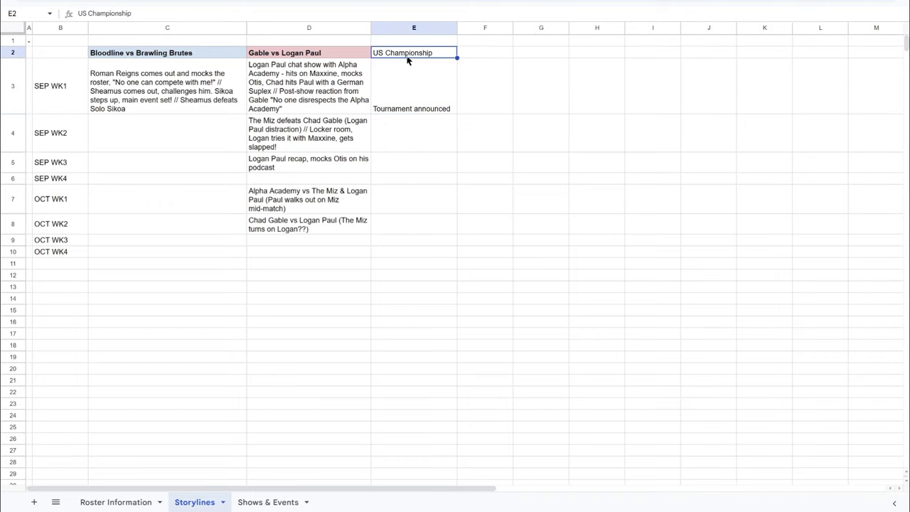
pyautogui.click(483, 2)
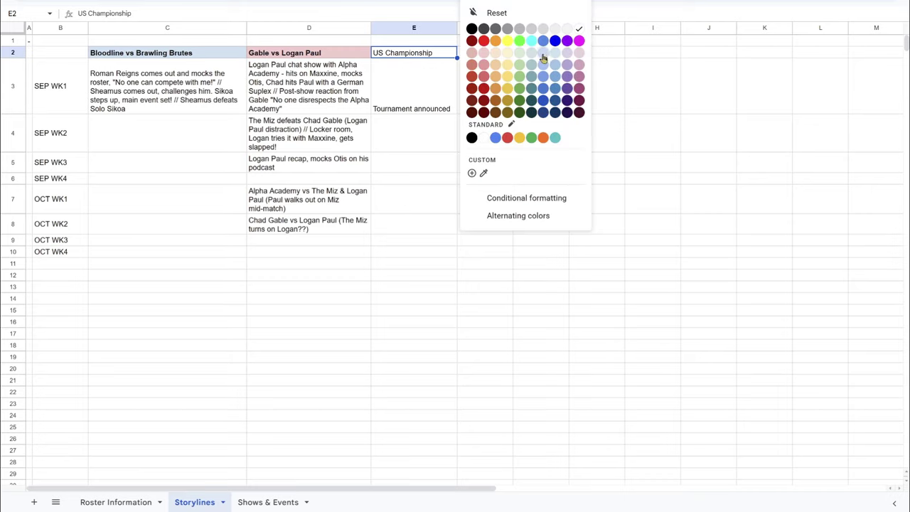
pyautogui.click(543, 54)
pyautogui.click(404, 1)
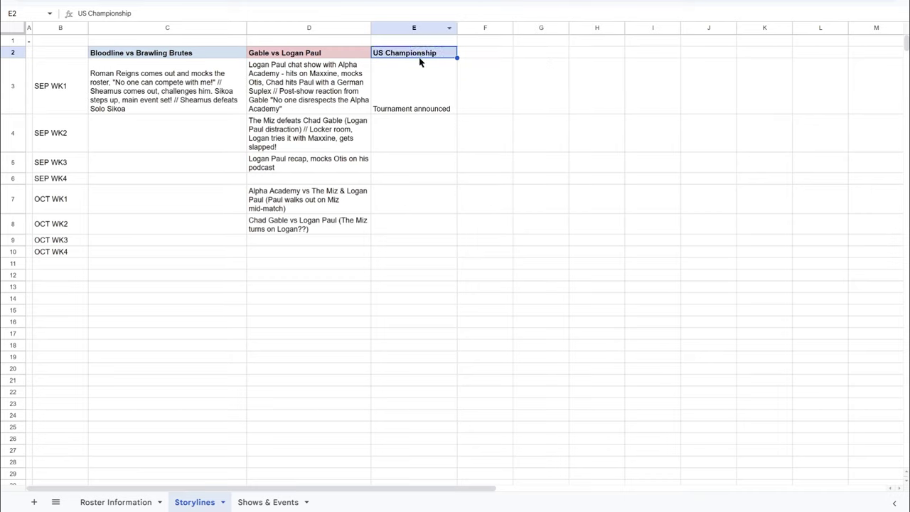
pyautogui.click(420, 84)
# Review the Shows & Events schedule, the Storylines sheet and the full wrestler listing in the Roster Information sheet.
pyautogui.click(192, 74)
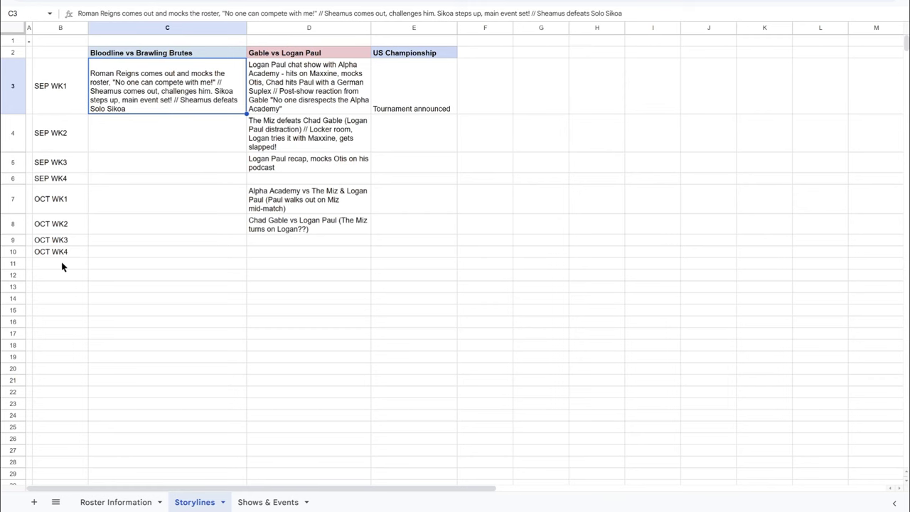
pyautogui.click(268, 502)
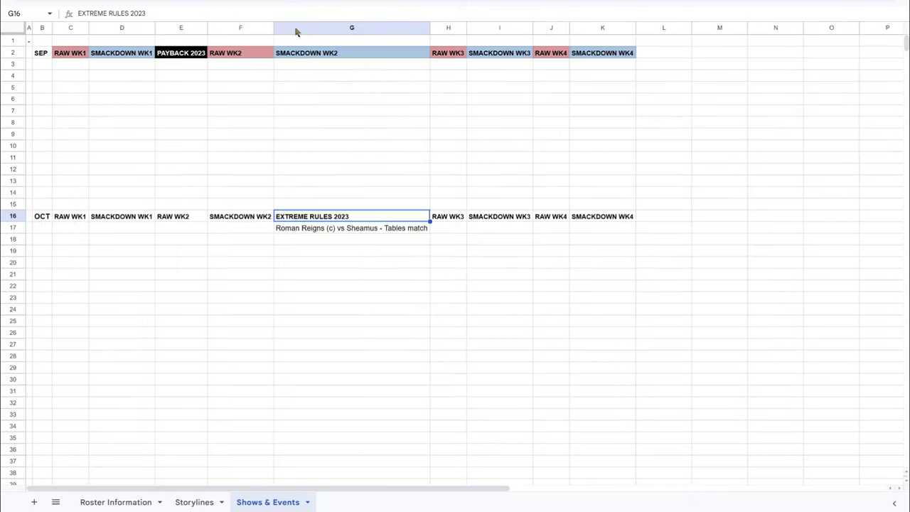
pyautogui.click(195, 501)
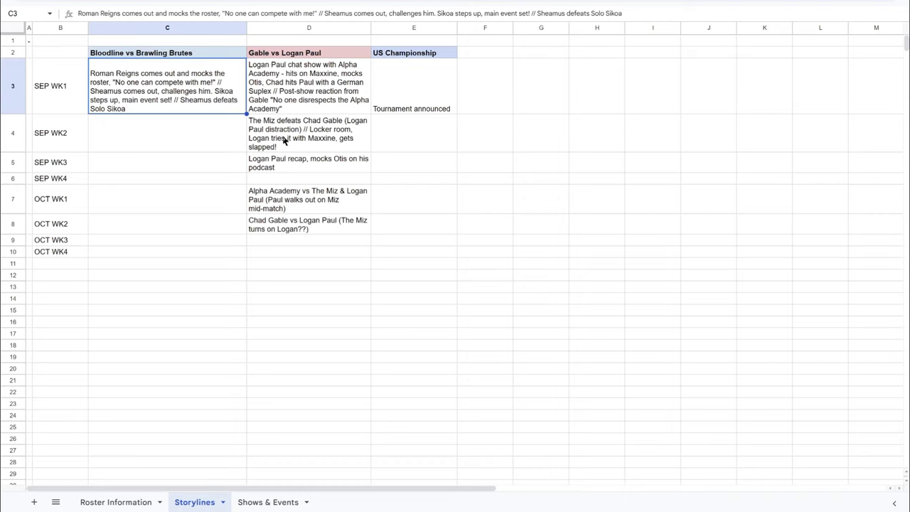
pyautogui.click(146, 502)
pyautogui.moveTo(70, 78); pyautogui.dragTo(642, 394)
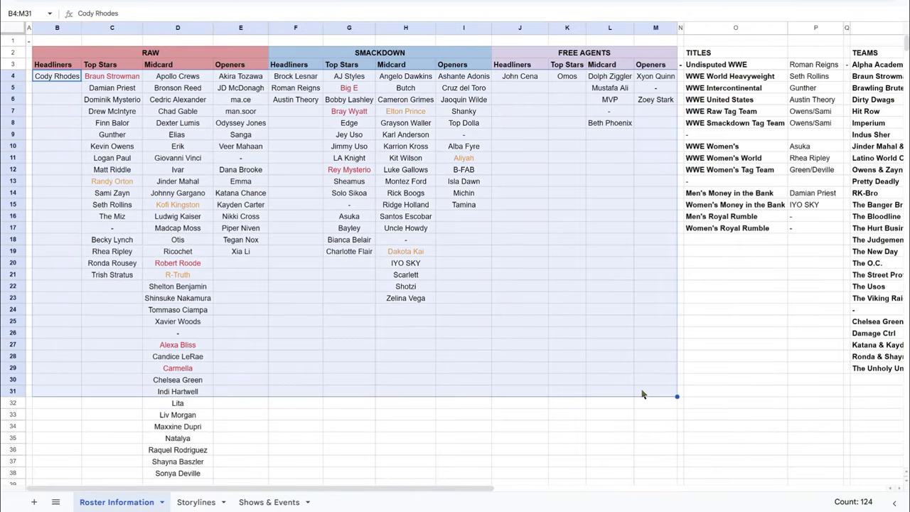
pyautogui.click(642, 394)
pyautogui.click(663, 205)
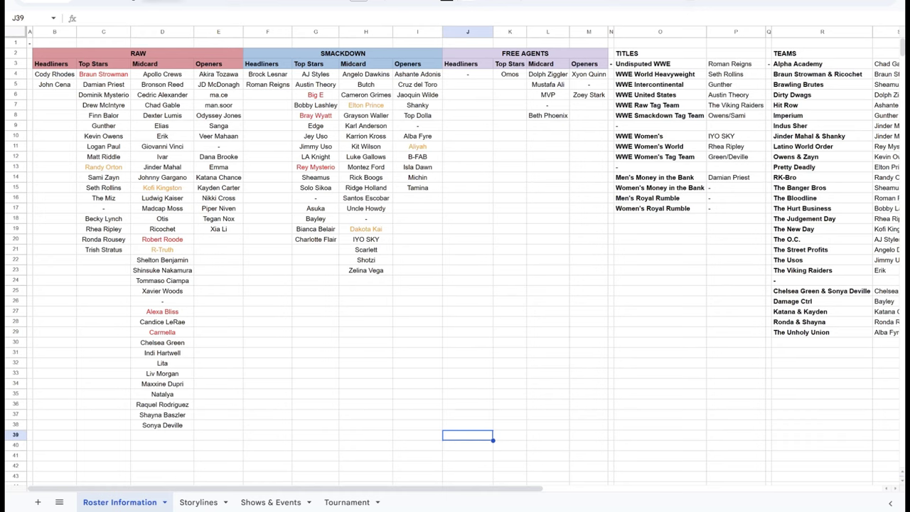
# Examine the roster at a larger zoom, checking the Free Agents headliner slot and John Cena's row across the RAW and SMACKDOWN columns.
pyautogui.click(162, 3)
pyautogui.click(161, 86)
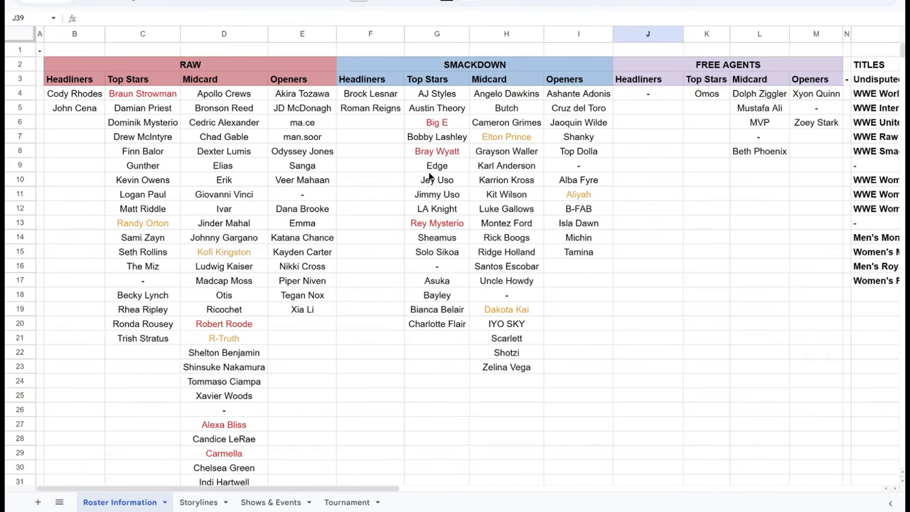
pyautogui.click(643, 95)
pyautogui.click(76, 109)
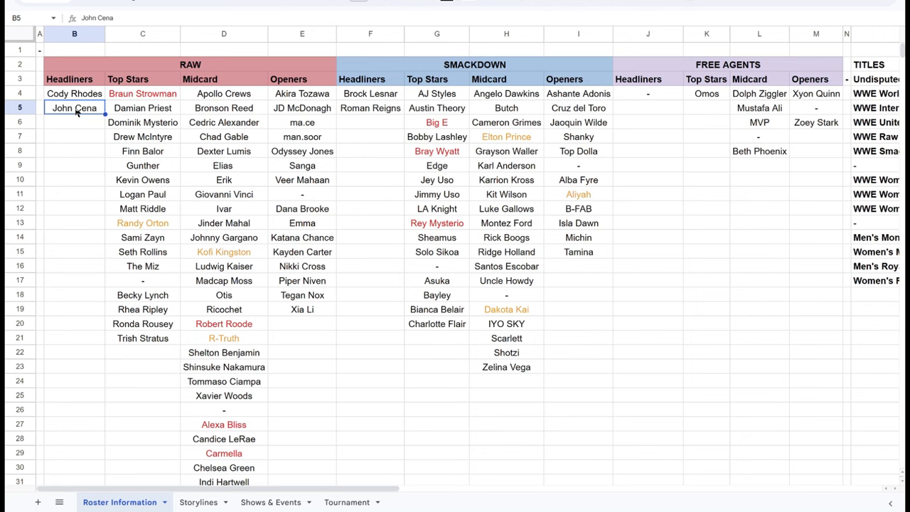
pyautogui.press('Right')
pyautogui.press('Right')
pyautogui.press('Right')
pyautogui.press('Right')
pyautogui.press('Right')
pyautogui.press('Right')
pyautogui.press('Right')
pyautogui.press('Right')
pyautogui.press('Right')
pyautogui.press('Right')
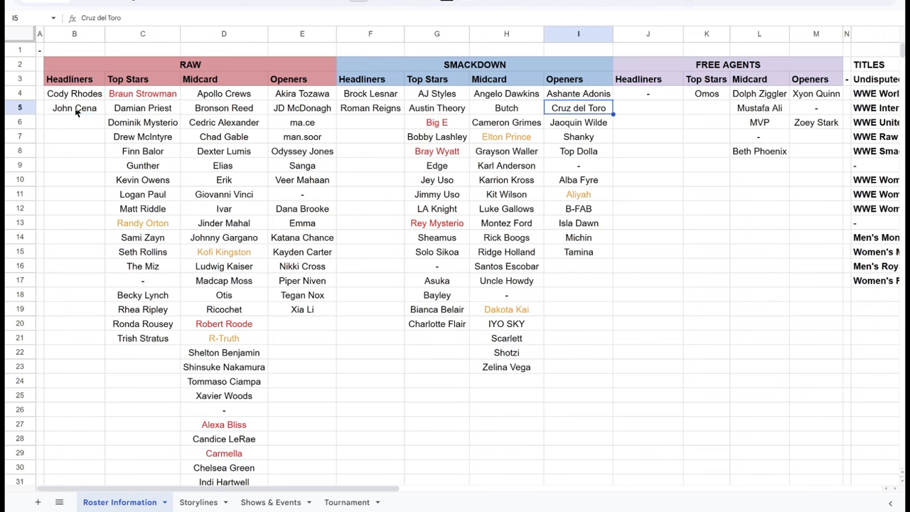
# Review the TITLES list and its champions in the Roster Information sheet, including the Women's Money in the Bank entry.
pyautogui.press('Right')
pyautogui.press('Right')
pyautogui.press('Right')
pyautogui.press('Right')
pyautogui.press('Down')
pyautogui.press('Down')
pyautogui.press('Down')
pyautogui.press('Down')
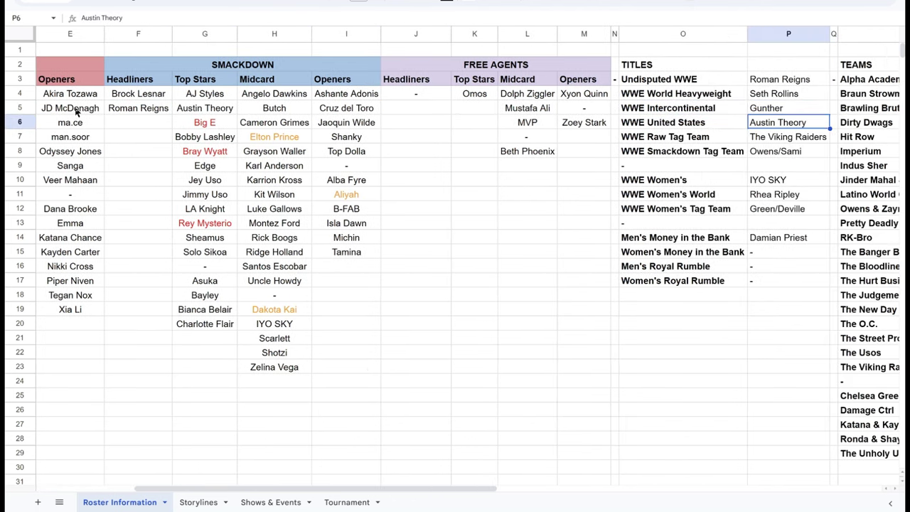
pyautogui.press('Down')
pyautogui.press('Down')
pyautogui.press('Down')
pyautogui.press('Down')
pyautogui.press('Down')
pyautogui.press('Up')
pyautogui.press('Up')
pyautogui.press('Up')
pyautogui.press('Up')
pyautogui.press('Up')
pyautogui.press('Up')
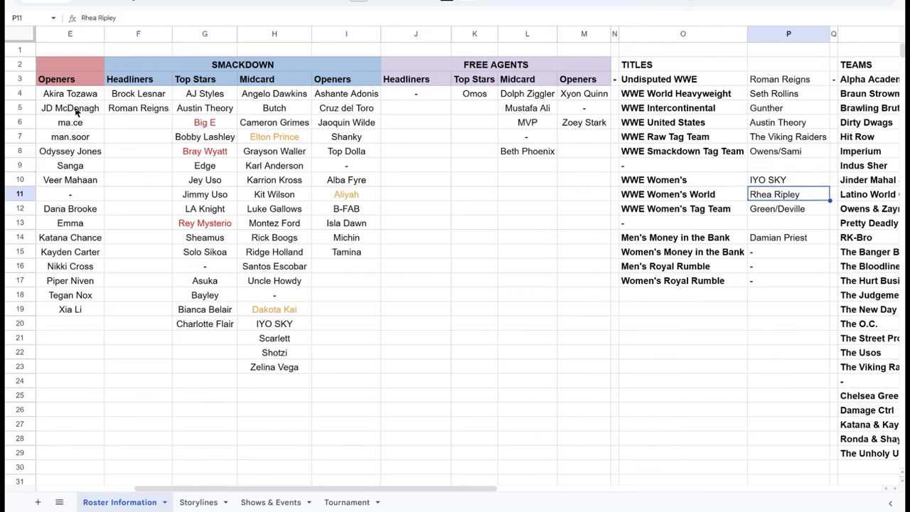
pyautogui.press('Up')
pyautogui.press('Up')
pyautogui.press('Up')
pyautogui.press('Up')
pyautogui.press('Up')
pyautogui.press('Down')
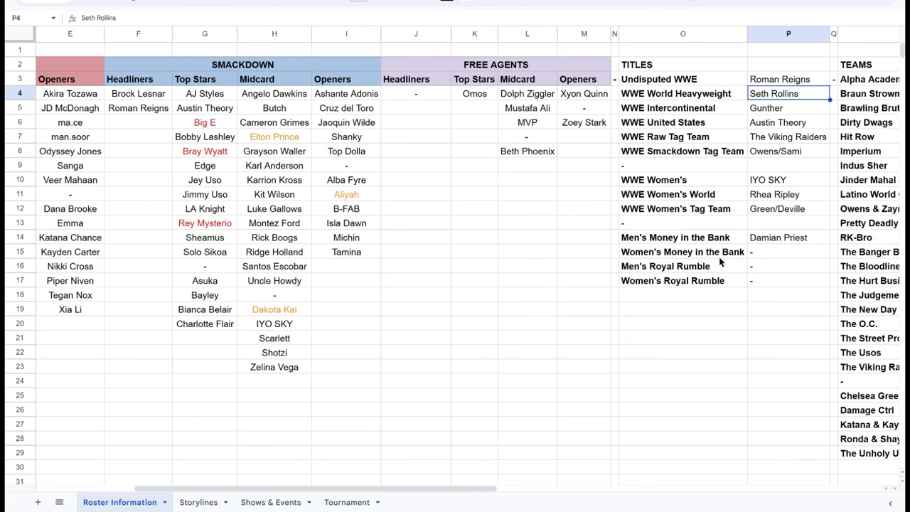
pyautogui.click(751, 256)
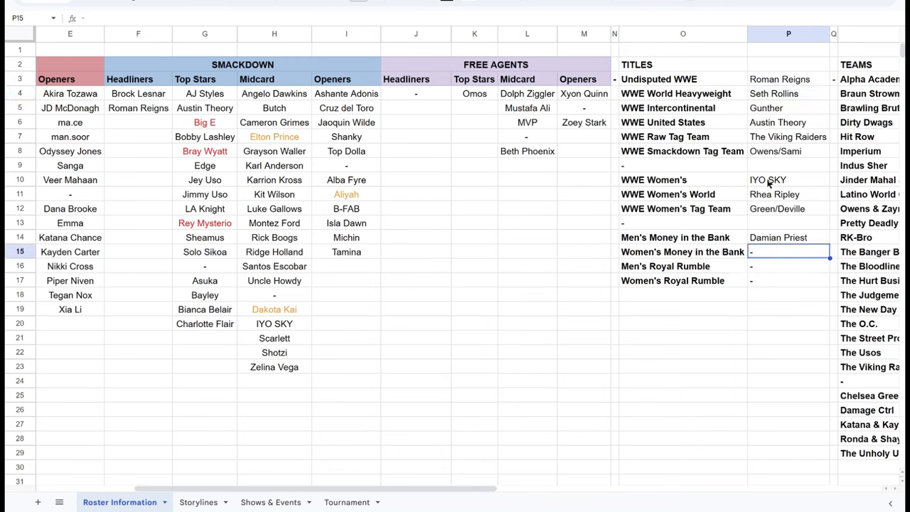
pyautogui.click(769, 183)
pyautogui.click(767, 268)
pyautogui.click(766, 256)
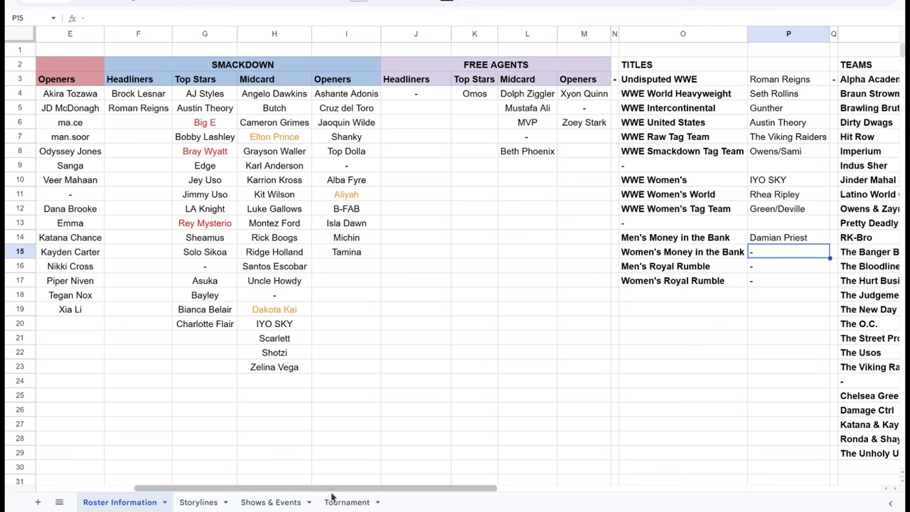
# Go to the Storylines sheet and check the storyline headings and the SEP WK1 row.
pyautogui.click(199, 501)
pyautogui.click(140, 173)
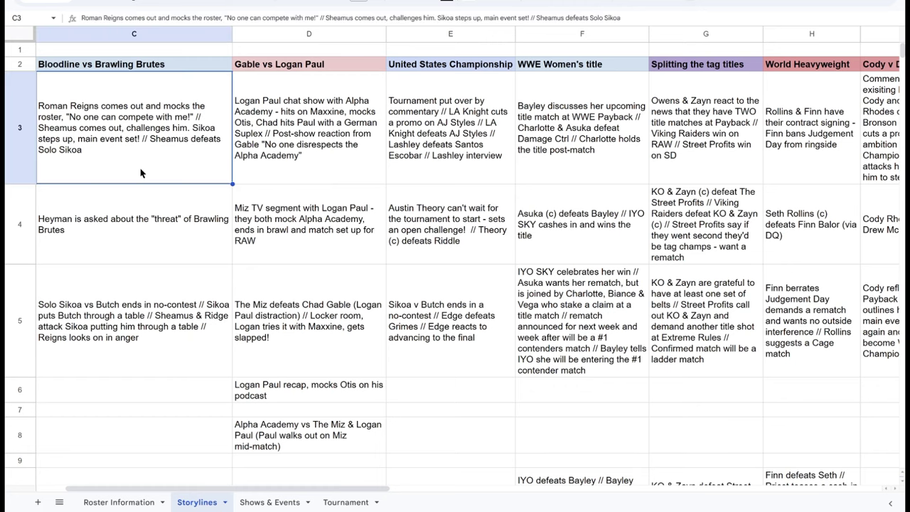
pyautogui.press('Left')
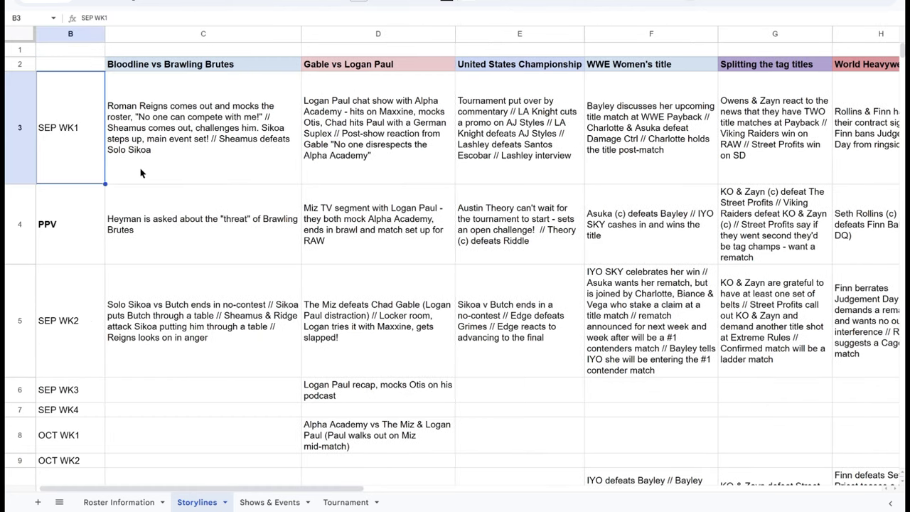
pyautogui.press('Up')
pyautogui.press('Right')
pyautogui.press('Right')
pyautogui.press('Right')
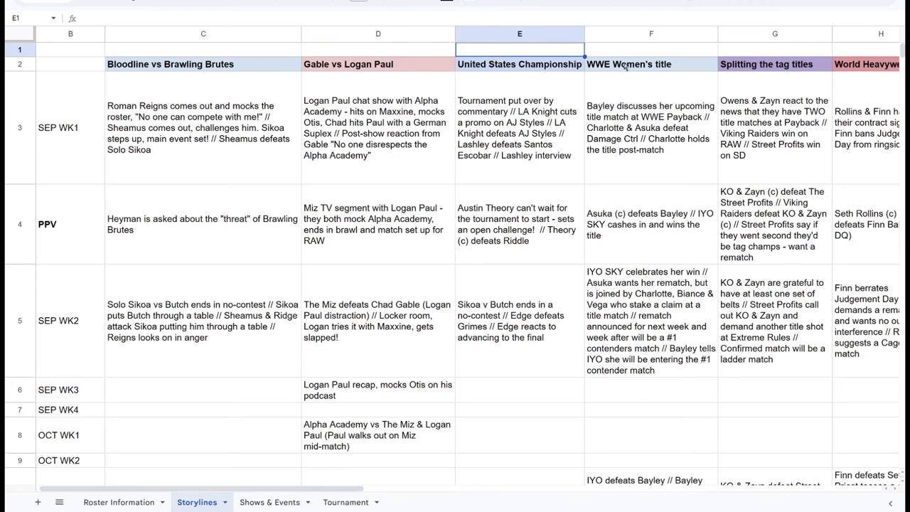
pyautogui.press('Right')
pyautogui.click(767, 68)
pyautogui.click(100, 121)
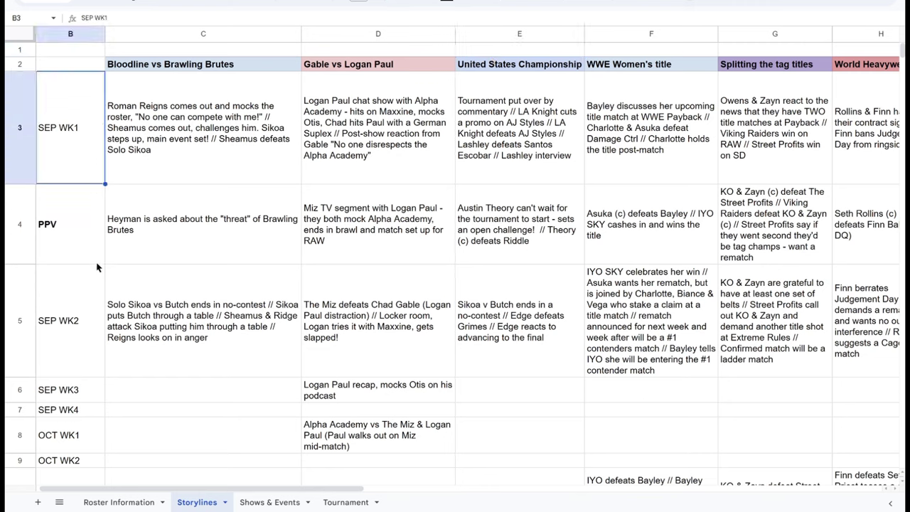
pyautogui.click(191, 147)
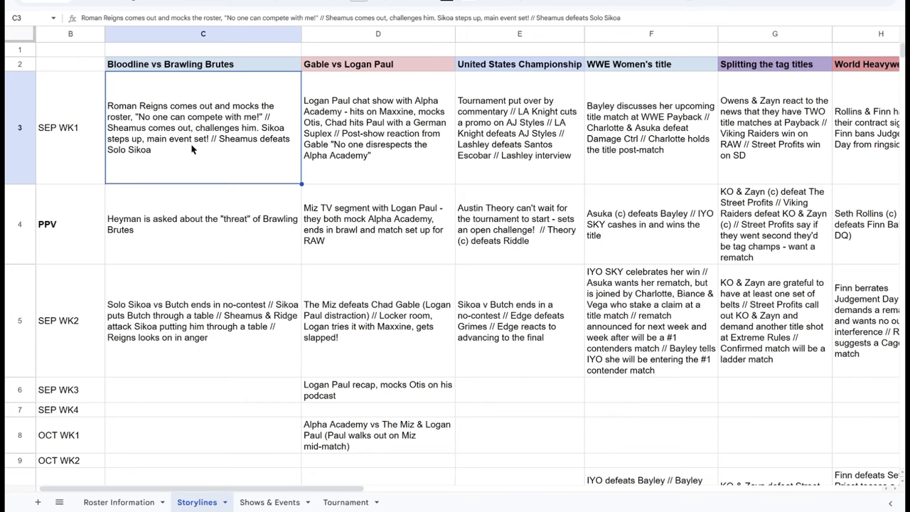
# Read across the SEP WK1 and first PPV rows, from Bloodline vs Brawling Brutes to Dana x Becky and back.
pyautogui.press('Right')
pyautogui.press('Right')
pyautogui.press('Right')
pyautogui.press('Right')
pyautogui.press('Right')
pyautogui.press('Right')
pyautogui.press('Right')
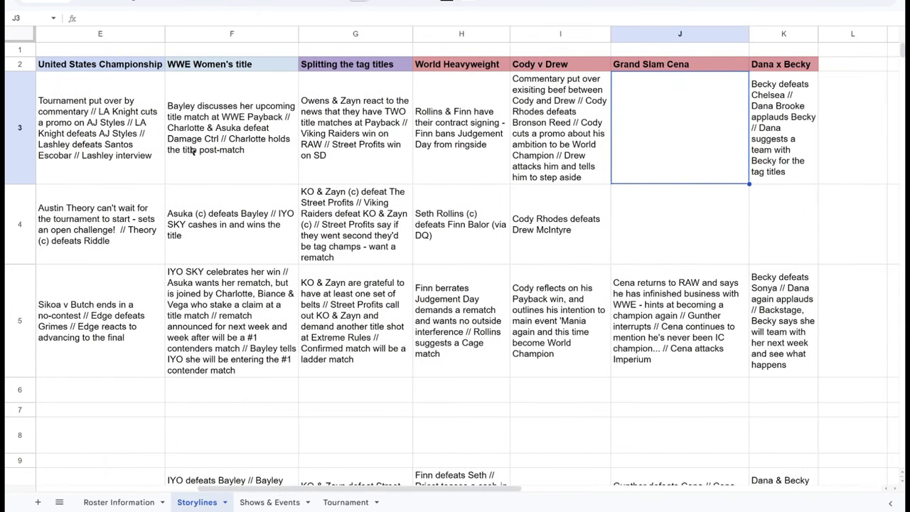
pyautogui.press('Down')
pyautogui.press('Right')
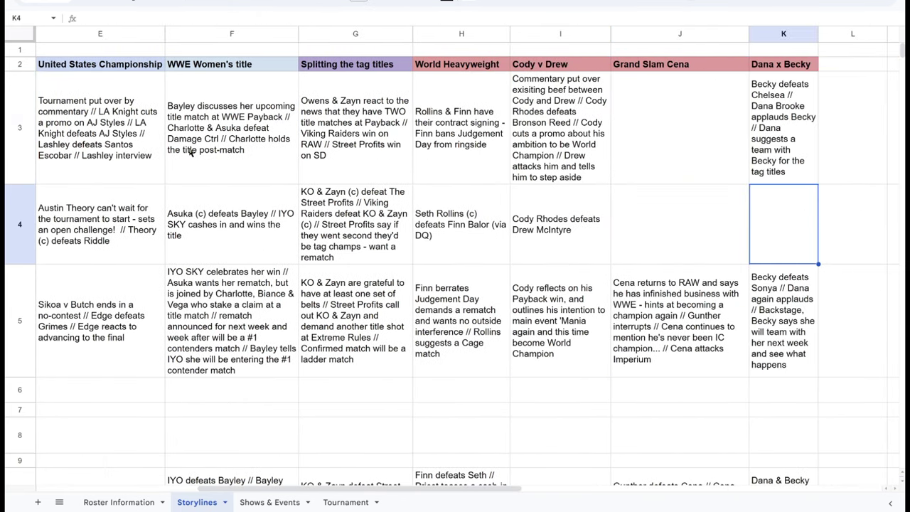
pyautogui.press('Left')
pyautogui.press('Left')
pyautogui.press('Left')
pyautogui.press('Left')
pyautogui.press('Left')
pyautogui.press('Left')
pyautogui.press('Left')
pyautogui.press('Left')
pyautogui.press('Left')
pyautogui.press('Left')
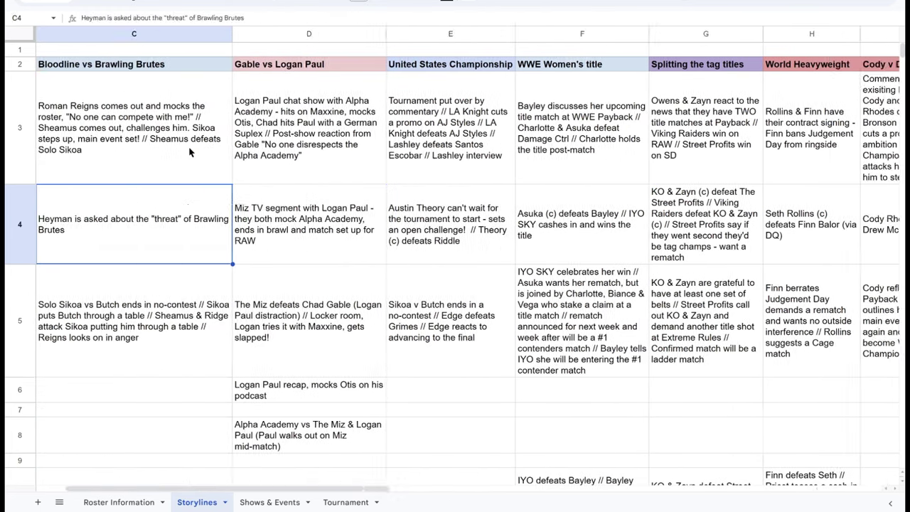
pyautogui.press('Right')
pyautogui.press('Right')
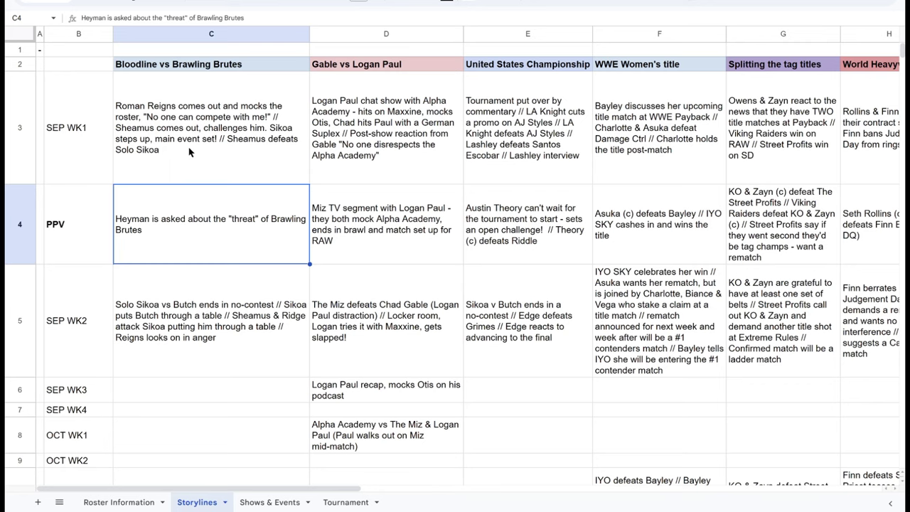
# Examine the weekly entries of the Bloodline vs Brawling Brutes and Gable vs Logan Paul storylines down to the second PPV.
pyautogui.click(189, 151)
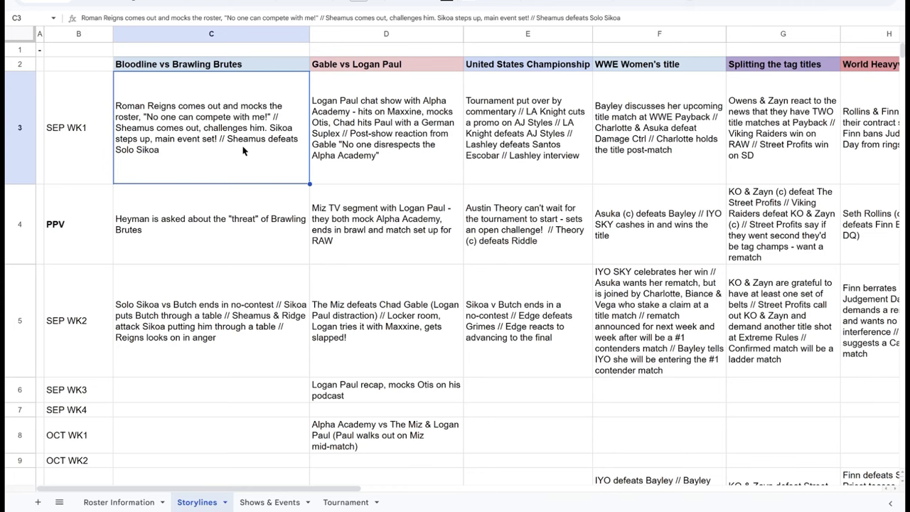
pyautogui.press('Down')
pyautogui.press('Right')
pyautogui.press('Down')
pyautogui.press('Down')
pyautogui.press('Down')
pyautogui.press('Down')
pyautogui.press('Down')
pyautogui.press('Down')
pyautogui.press('Down')
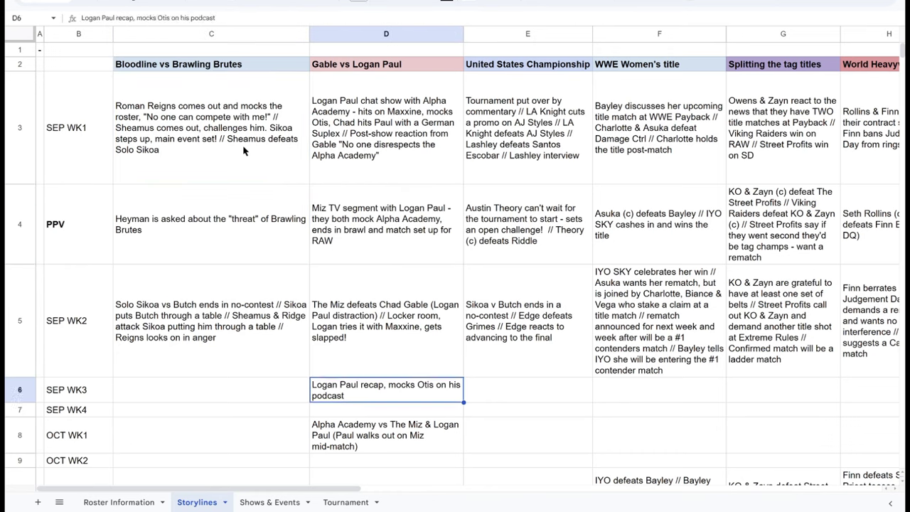
pyautogui.press('Up')
pyautogui.press('Up')
pyautogui.press('Up')
pyautogui.press('Up')
pyautogui.press('Up')
pyautogui.press('Up')
pyautogui.press('Up')
pyautogui.press('Up')
pyautogui.press('Up')
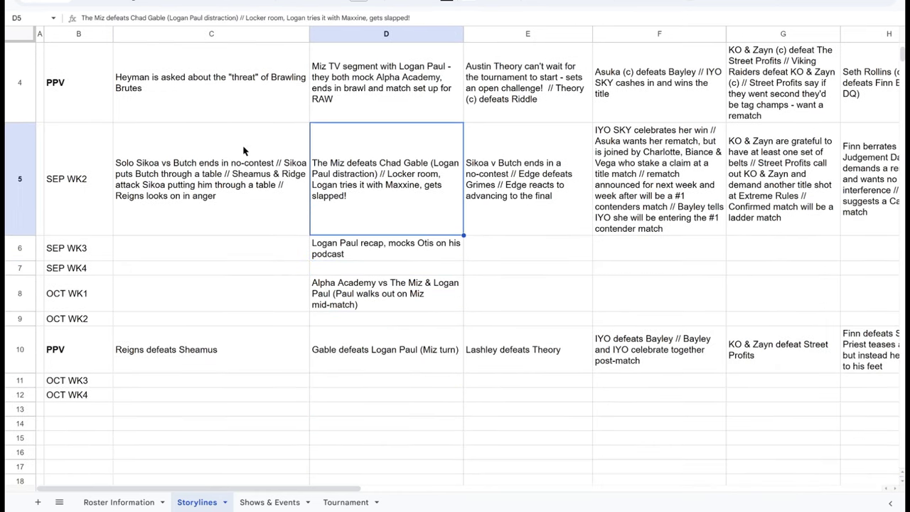
pyautogui.press('Down')
pyautogui.press('Down')
pyautogui.press('Left')
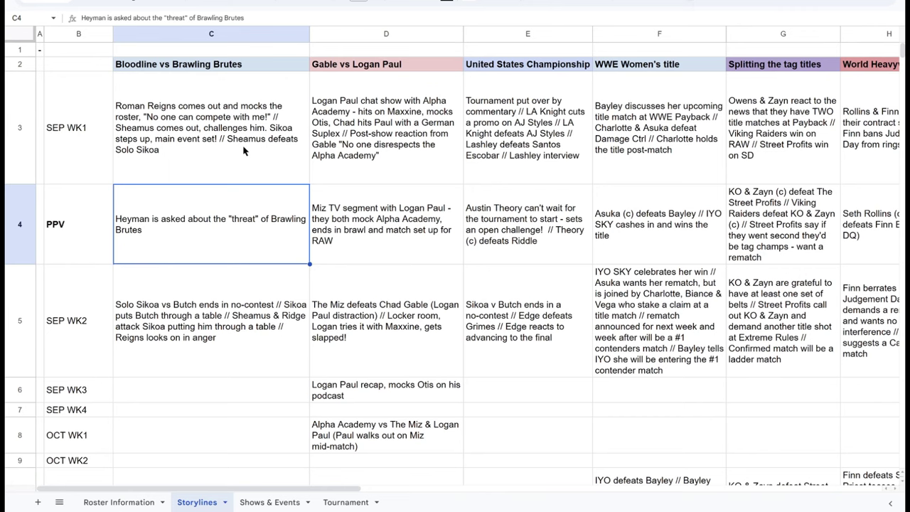
pyautogui.press('Left')
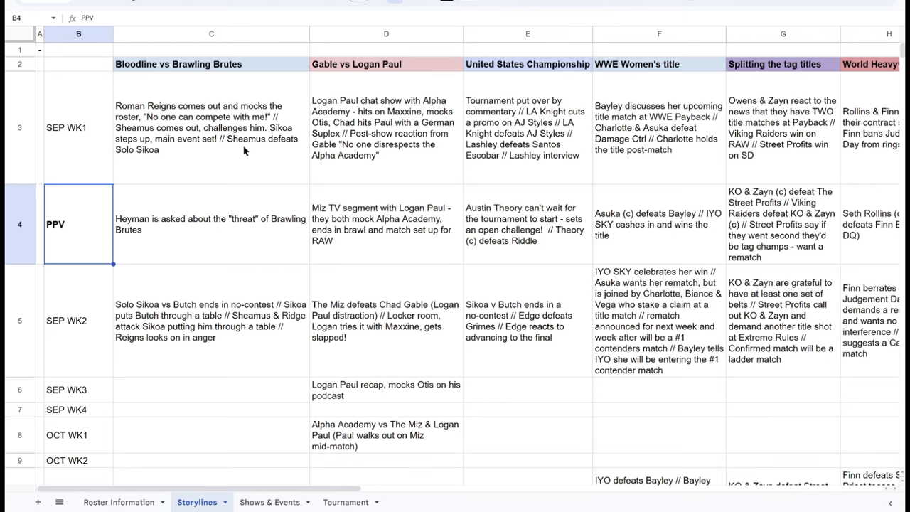
# Review the first PPV row's outcomes across all storylines, from Bloodline vs Brawling Brutes through Dana x Becky.
pyautogui.press('Right')
pyautogui.press('Right')
pyautogui.press('Right')
pyautogui.press('Right')
pyautogui.press('Right')
pyautogui.press('Right')
pyautogui.press('Right')
pyautogui.press('Right')
pyautogui.press('Right')
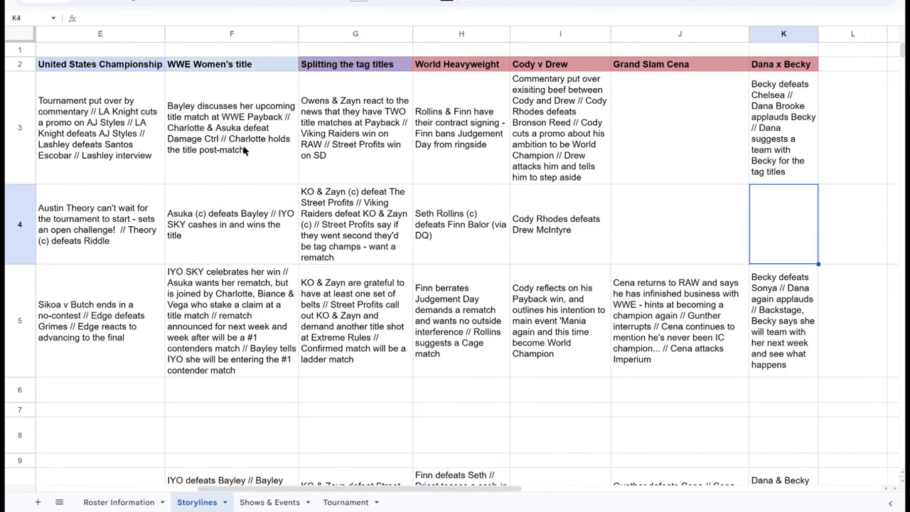
pyautogui.press('Left')
pyautogui.press('Left')
pyautogui.press('Left')
pyautogui.press('Left')
pyautogui.press('Left')
pyautogui.press('Left')
pyautogui.press('Left')
pyautogui.press('Left')
pyautogui.press('Left')
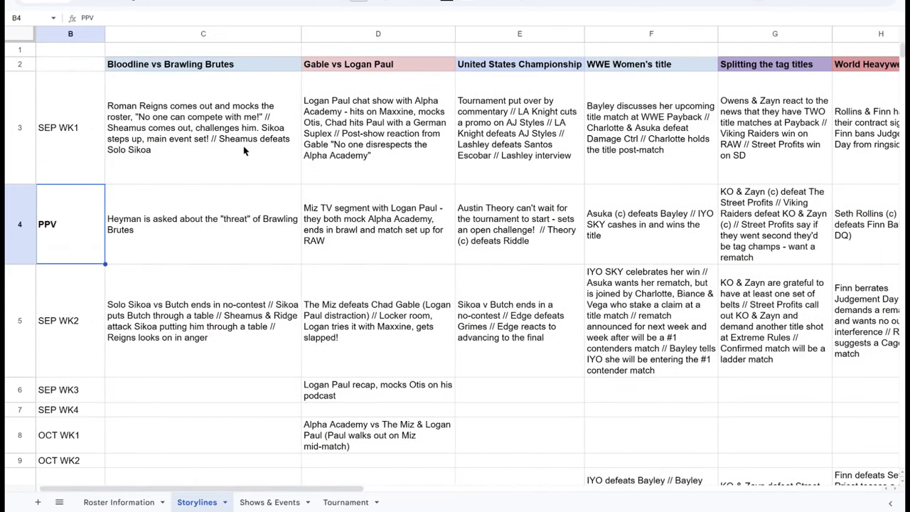
pyautogui.press('Left')
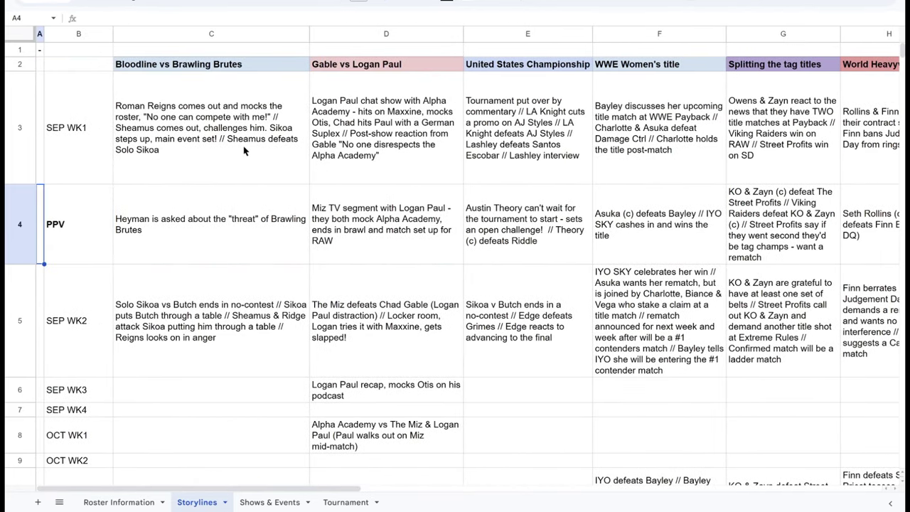
pyautogui.press('Right')
pyautogui.press('Right')
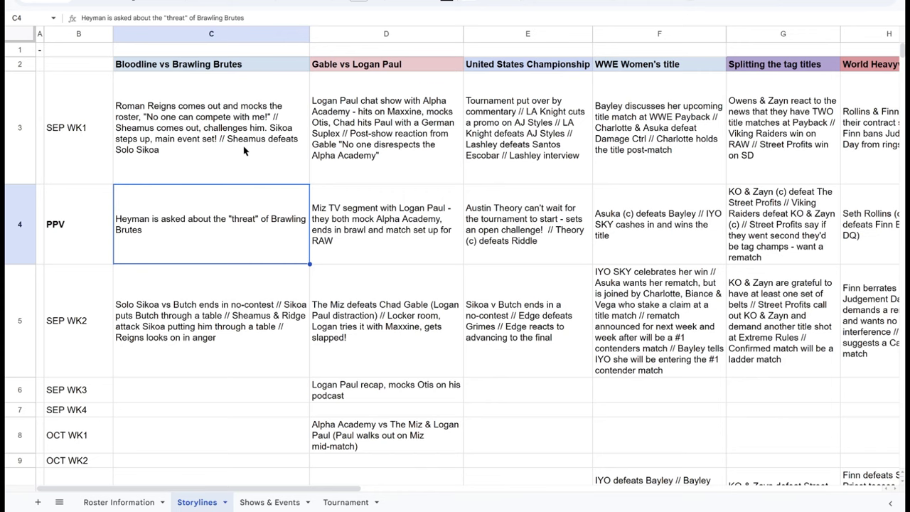
pyautogui.press('Down')
pyautogui.press('Up')
pyautogui.press('Right')
pyautogui.press('Right')
pyautogui.press('Right')
pyautogui.press('Right')
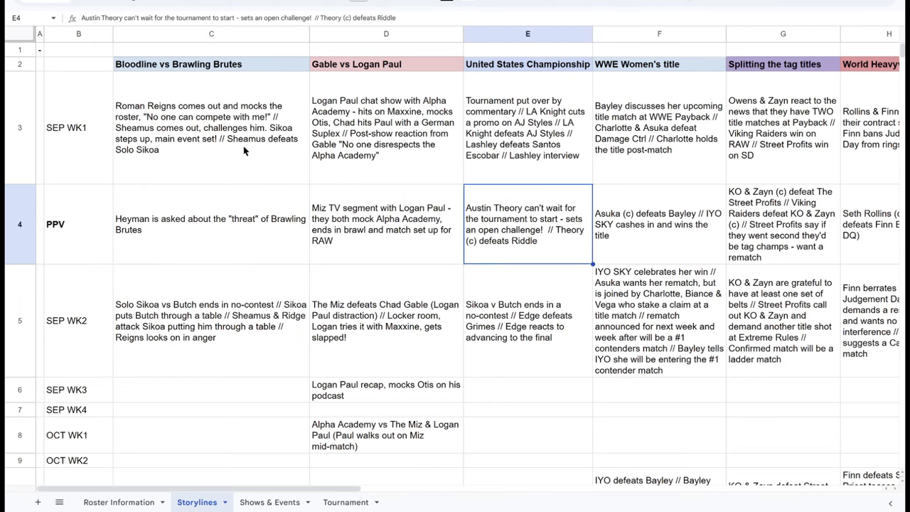
pyautogui.press('Right')
pyautogui.press('Right')
pyautogui.press('Right')
pyautogui.press('Right')
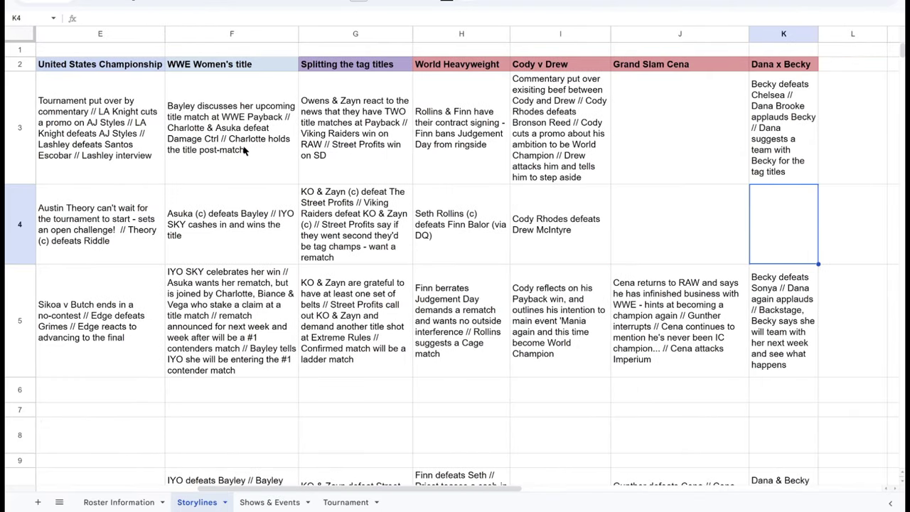
pyautogui.press('Left')
pyautogui.press('Left')
pyautogui.press('Left')
pyautogui.press('Left')
pyautogui.press('Left')
pyautogui.press('Left')
pyautogui.press('Left')
pyautogui.press('Left')
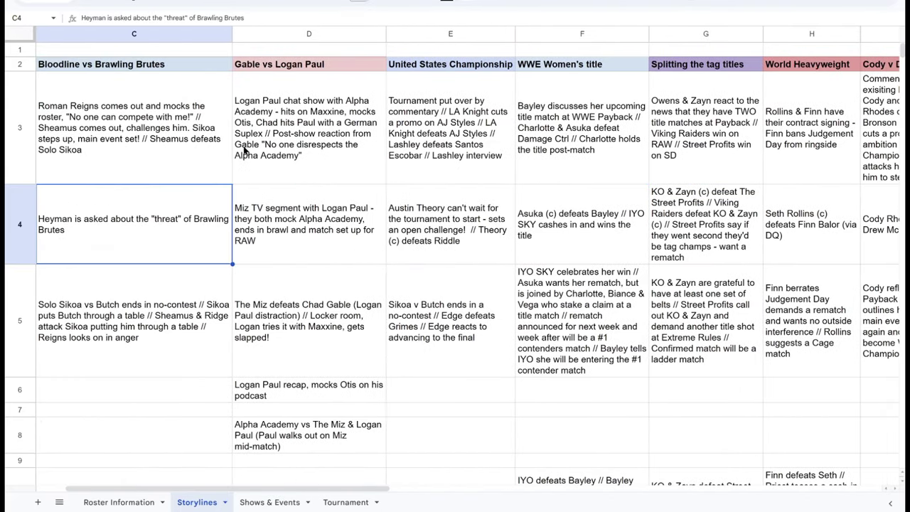
# Read the WWE Women's title storyline entries for SEP WK1, the first PPV and SEP WK2.
pyautogui.press('Right')
pyautogui.press('Right')
pyautogui.press('Right')
pyautogui.press('Up')
pyautogui.press('Up')
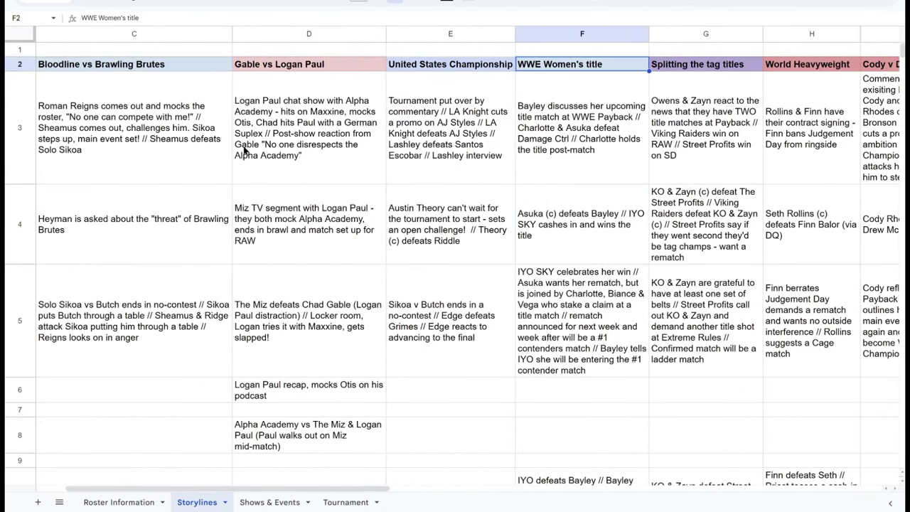
pyautogui.press('Down')
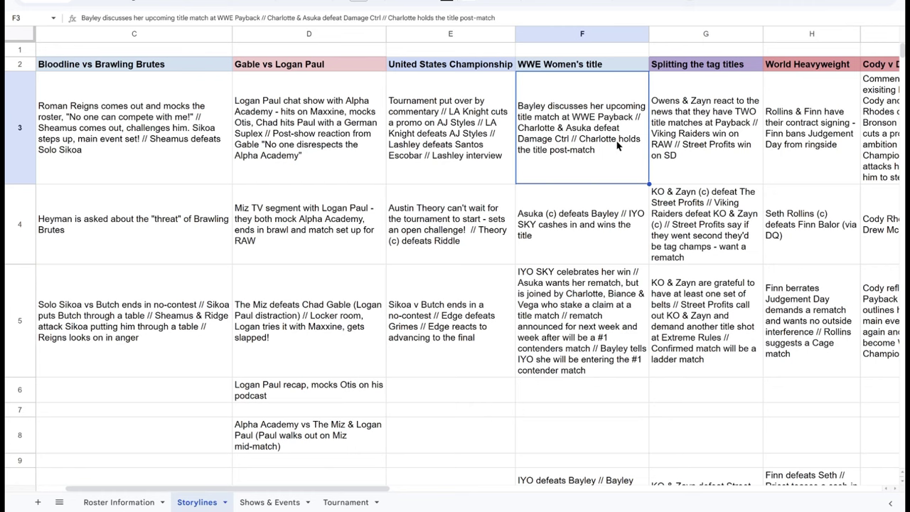
pyautogui.press('Down')
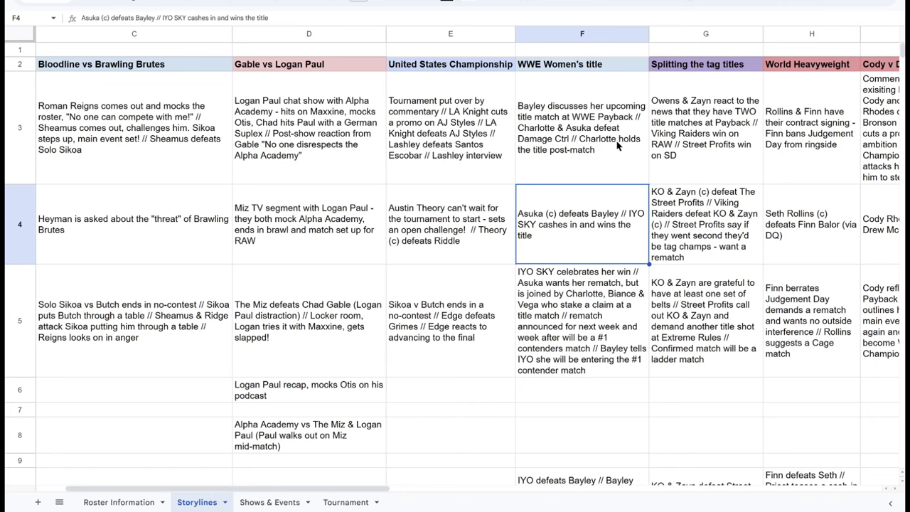
pyautogui.press('Down')
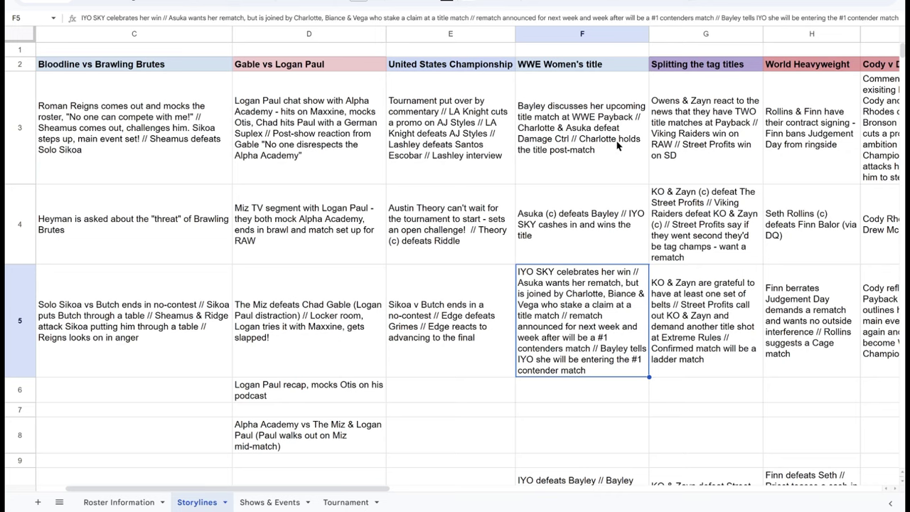
# Enter "IYO SKY defeats Asuka" as the SEP WK3 entry of the WWE Women's title storyline.
pyautogui.click(578, 397)
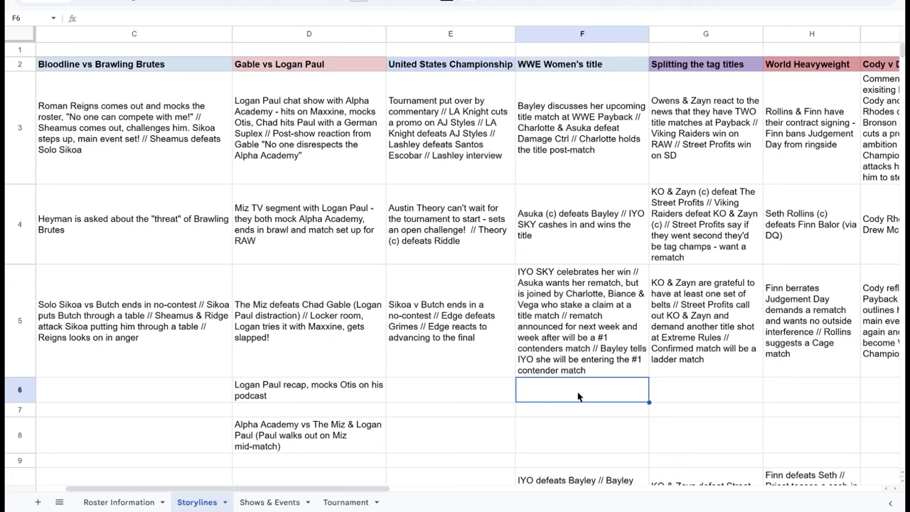
pyautogui.write('IYO S')
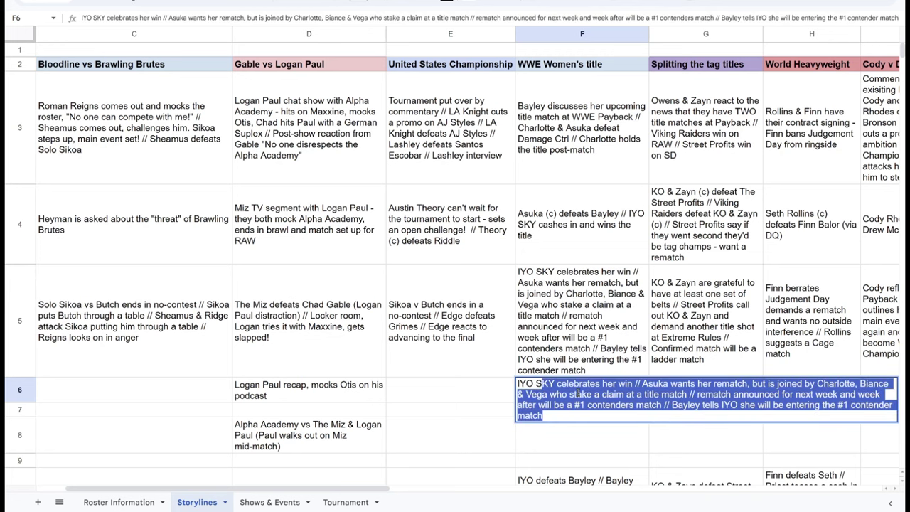
pyautogui.write('KY defeat')
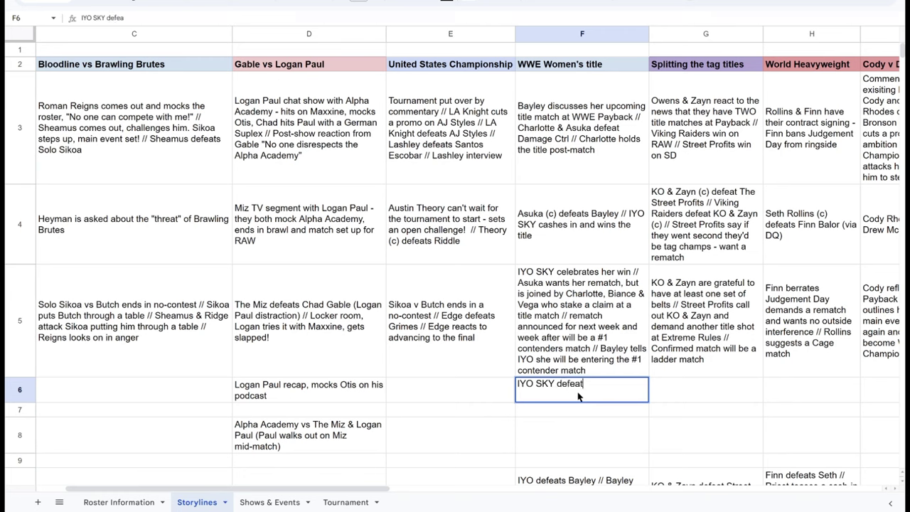
pyautogui.write('s Asuka')
pyautogui.press('Return')
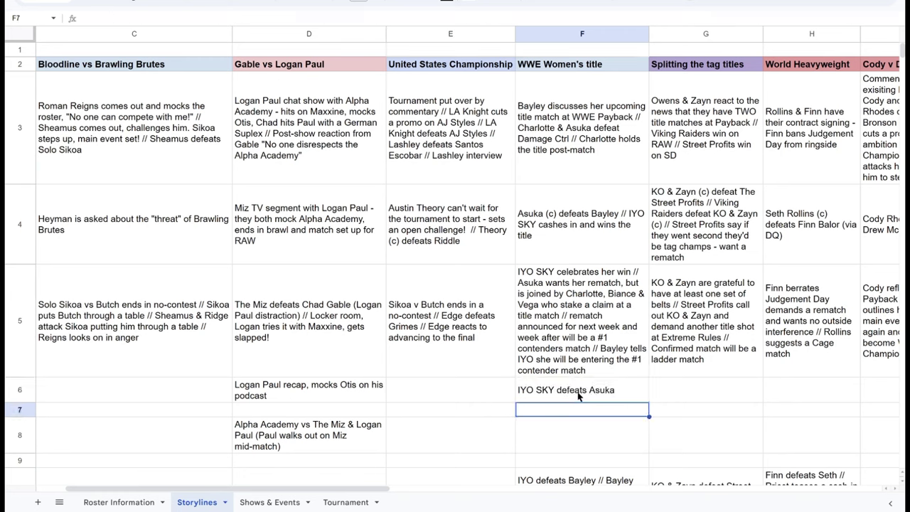
pyautogui.click(577, 396)
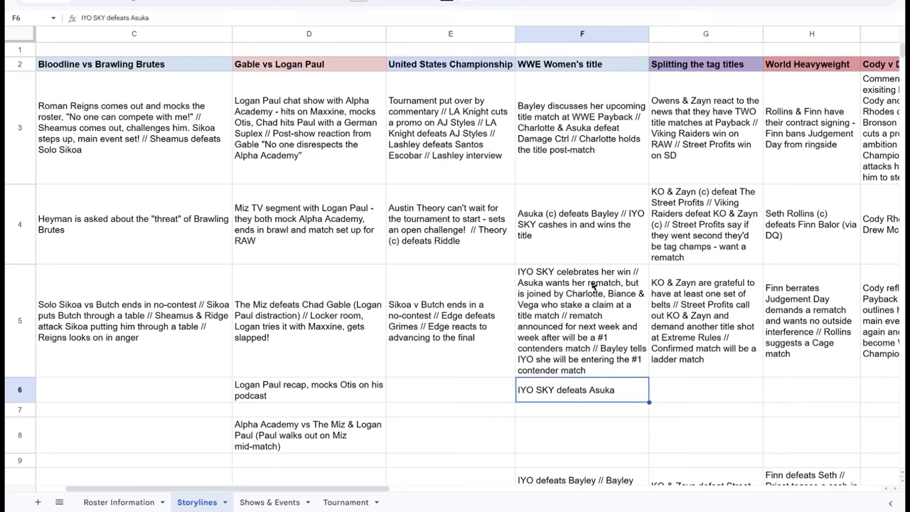
# Mark IYO SKY as champion in the WWE Women's title SEP WK3 entry, making it "IYO SKY (c) defeats Asuka".
pyautogui.doubleClick(626, 391)
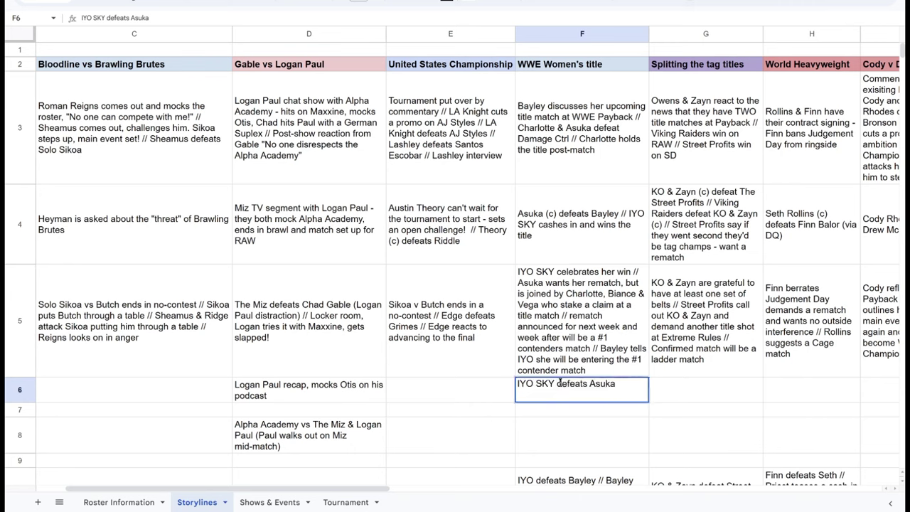
pyautogui.hotkey('ctrl', 'Left')
pyautogui.hotkey('ctrl', 'Left')
pyautogui.write('(c)')
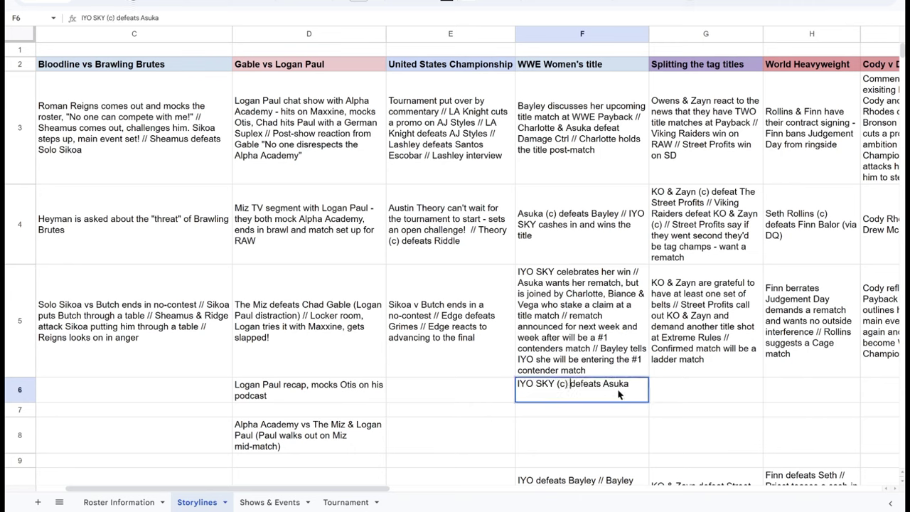
pyautogui.hotkey('shift', 'Return')
pyautogui.click(590, 394)
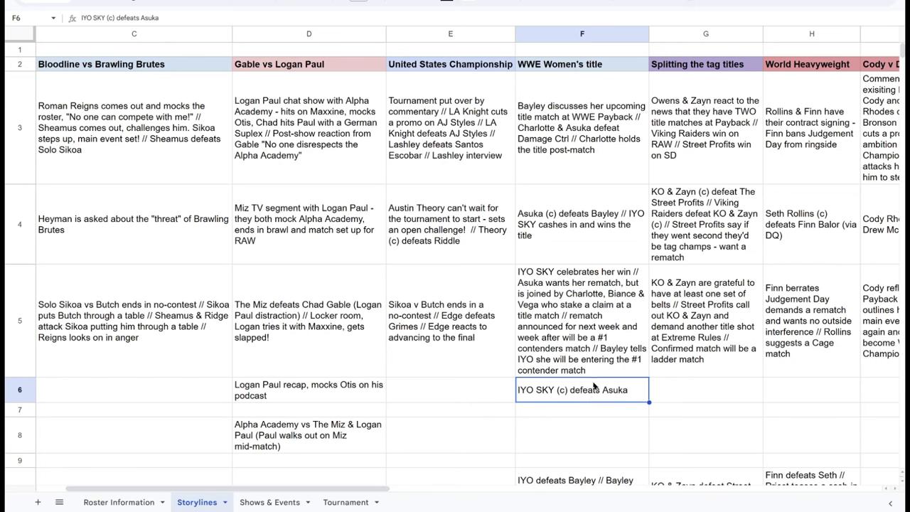
# Enter "Bayley defeats Charlotte, Bianca & Vega" as the SEP WK4 entry of the WWE Women's title storyline.
pyautogui.click(587, 411)
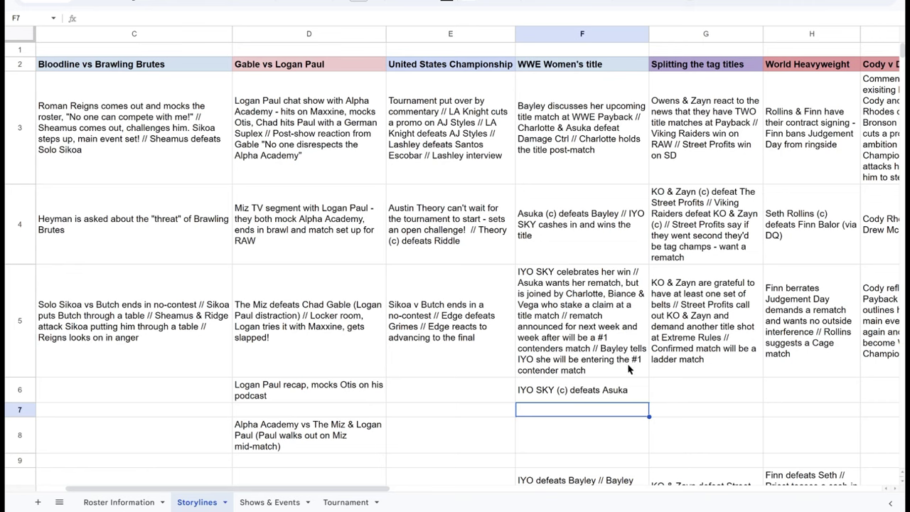
pyautogui.doubleClick(594, 411)
pyautogui.write('Bayley discusses her upcoming title match at WWE Payback // Charlotte & Asuka defeat Damage Ctrl // Charlotte holds the title post-match')
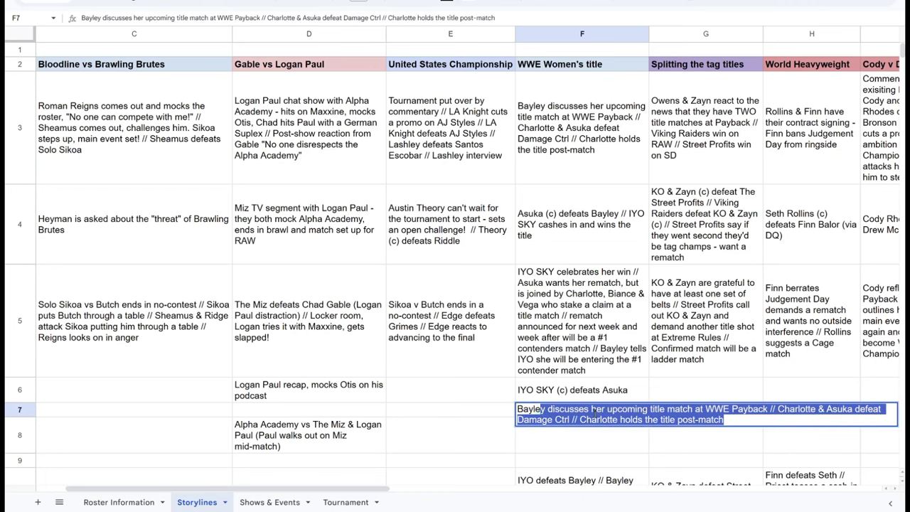
pyautogui.hotkey('shift', 'Right')
pyautogui.hotkey('shift', 'Right')
pyautogui.write('defeats ')
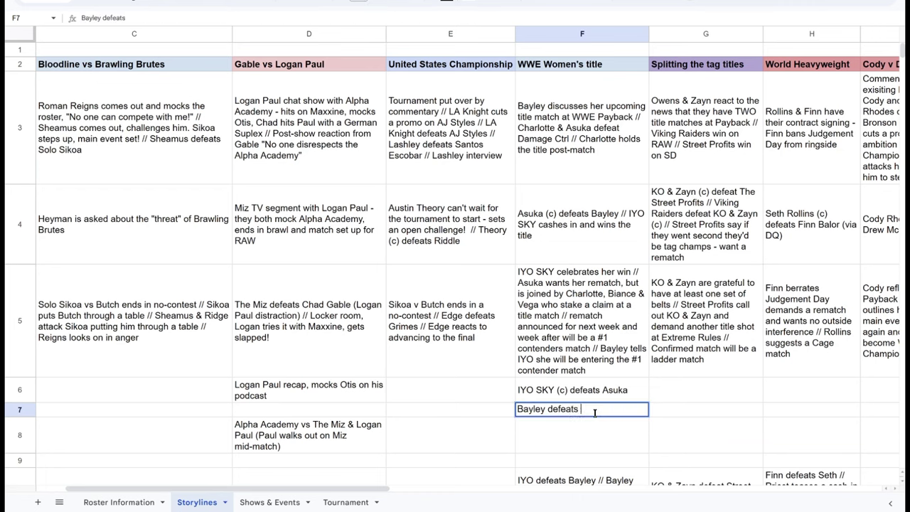
pyautogui.write('Charlotte, Bian')
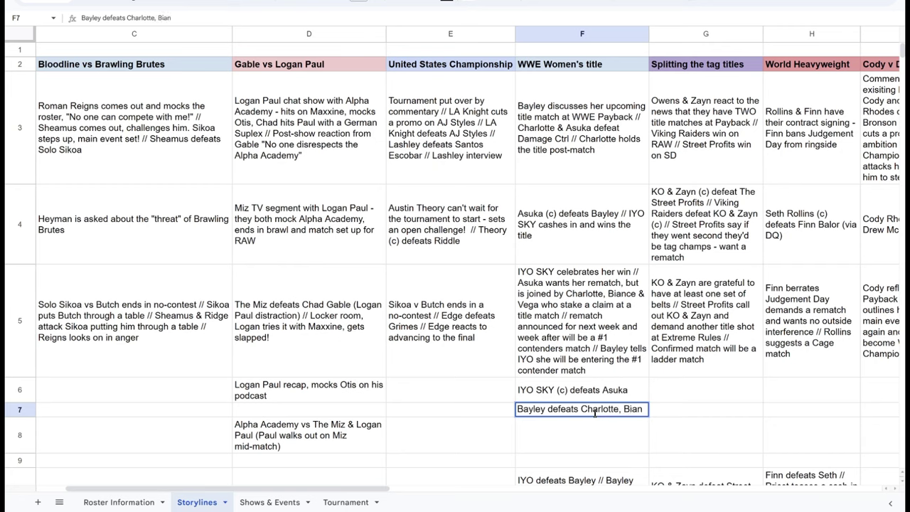
pyautogui.write('ca & Vega')
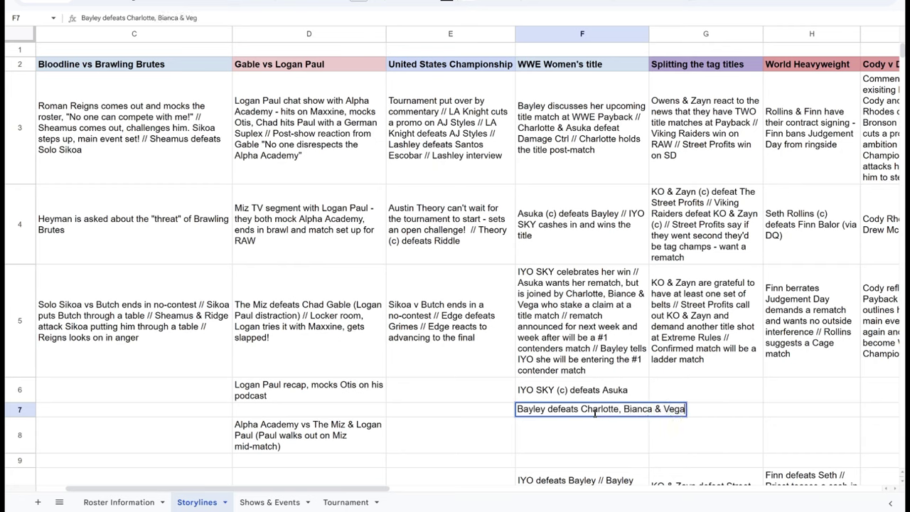
pyautogui.press('Return')
# Append "// Bayley & IYO stare down" to the SEP WK4 entry of the WWE Women's title storyline.
pyautogui.click(595, 417)
pyautogui.doubleClick(598, 421)
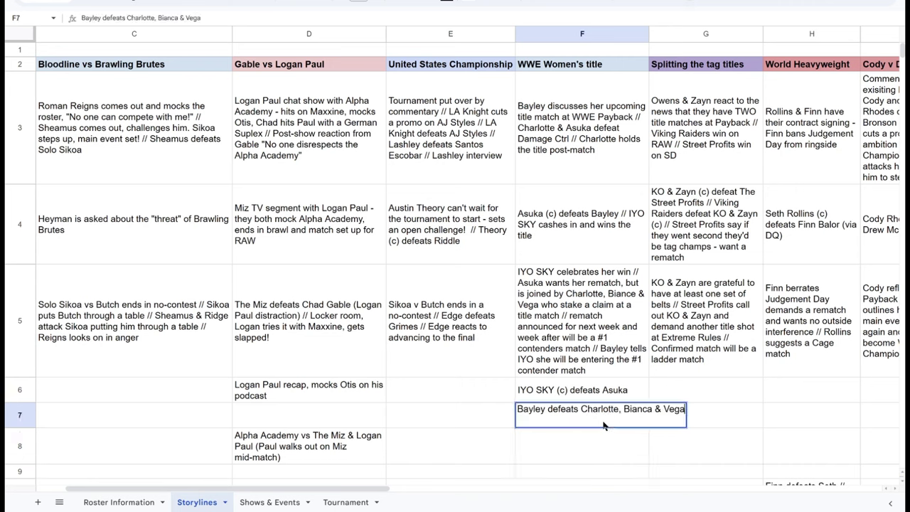
pyautogui.write('// Bayley & I')
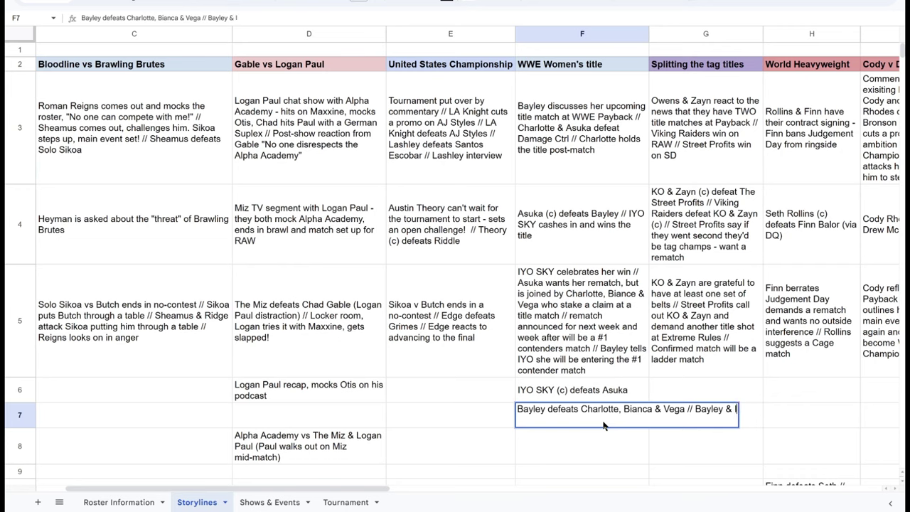
pyautogui.write('YO stare do')
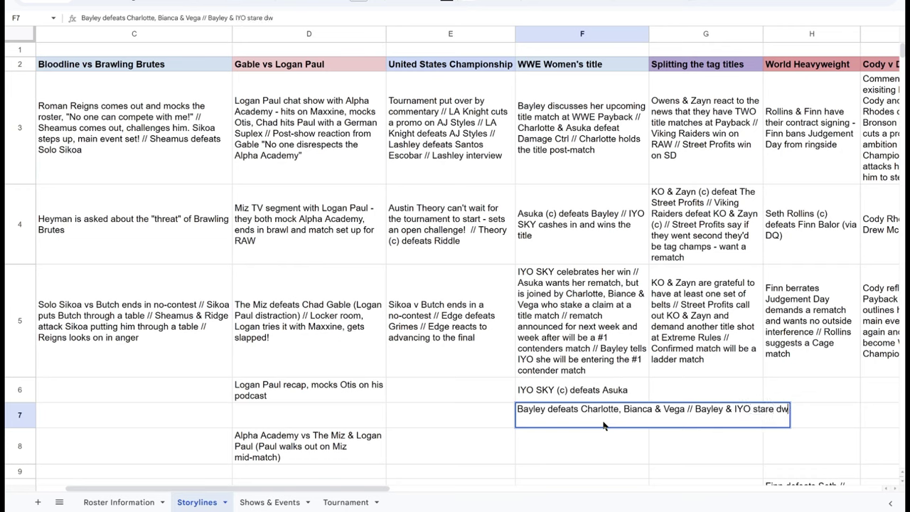
pyautogui.write('wn')
pyautogui.press('Return')
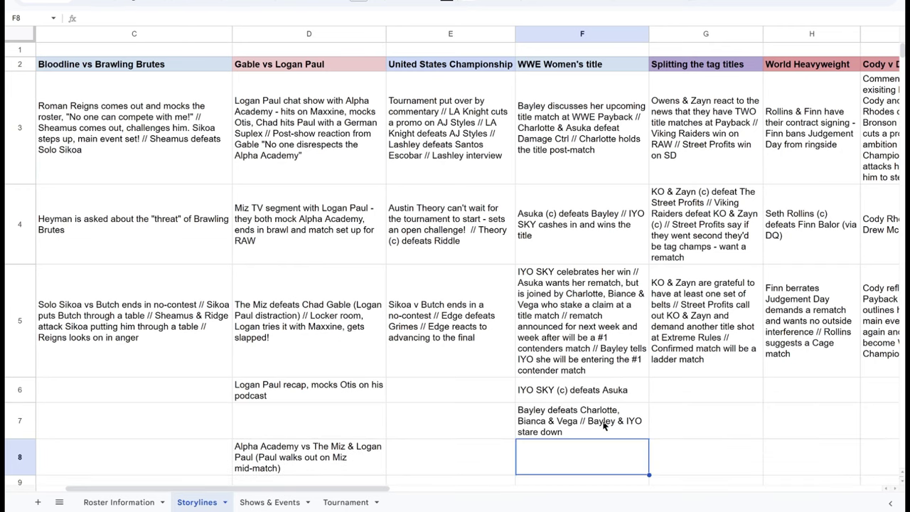
pyautogui.click(603, 423)
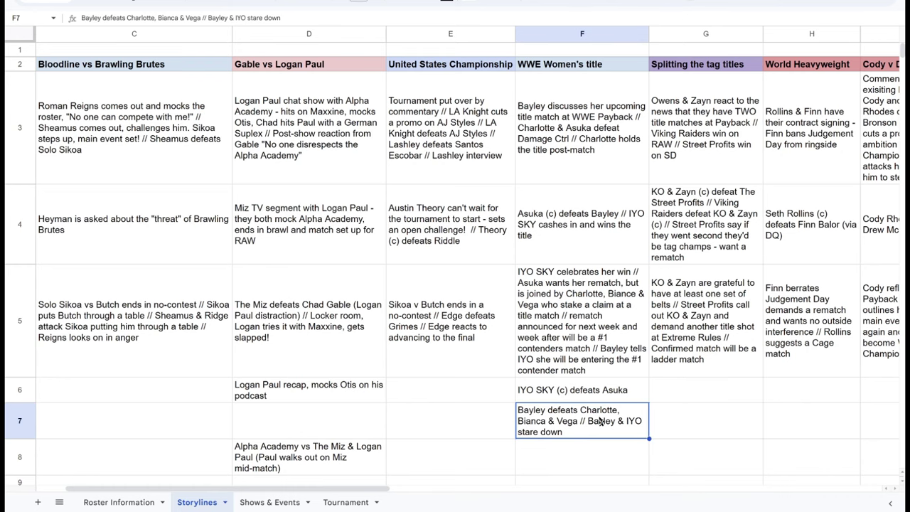
# Review the WWE Women's title storyline from SEP WK1 through the second PPV outcome.
pyautogui.scroll(-5, 582, 434)
pyautogui.click(548, 178)
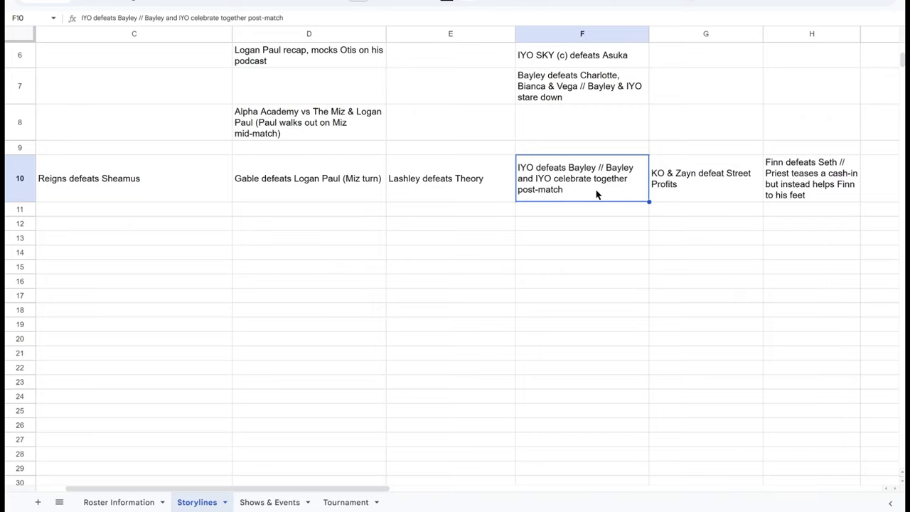
pyautogui.scroll(3, 597, 242)
pyautogui.scroll(-2, 597, 277)
pyautogui.scroll(5, 597, 326)
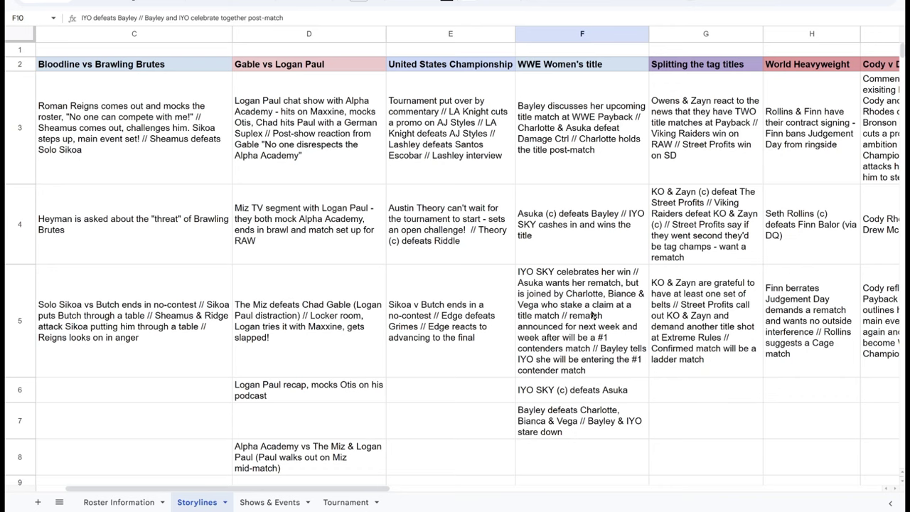
pyautogui.scroll(-5, 592, 315)
pyautogui.moveTo(580, 139); pyautogui.dragTo(579, 315)
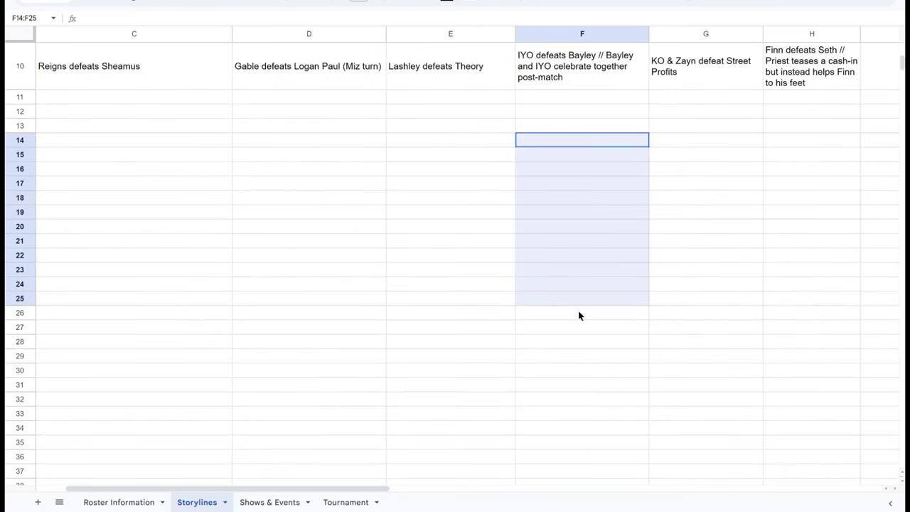
pyautogui.scroll(5, 584, 331)
pyautogui.click(590, 98)
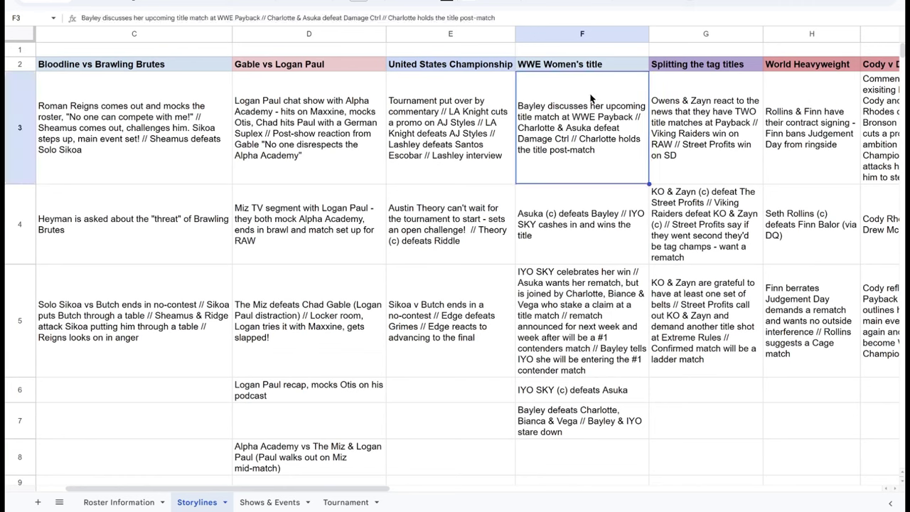
pyautogui.click(468, 203)
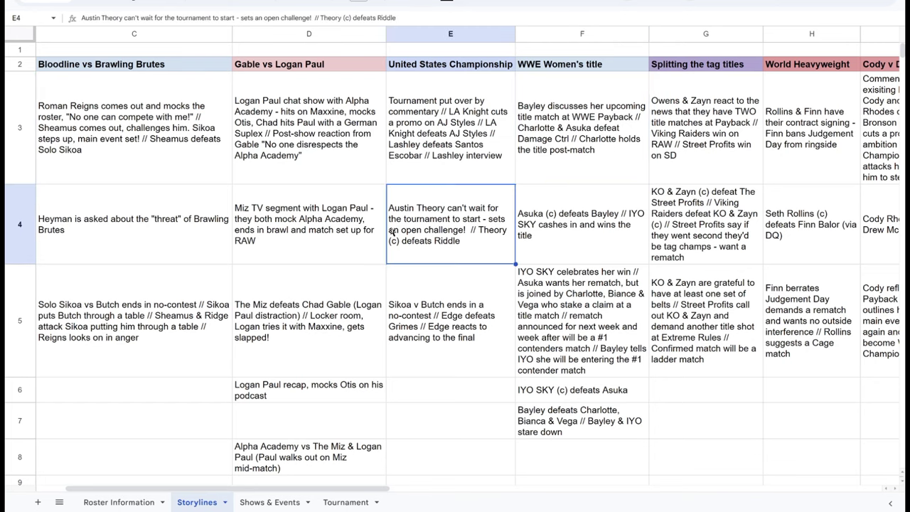
# Check the SEP WK4 row across the storylines and the week labels from September to the end of October.
pyautogui.click(310, 234)
pyautogui.press('Home')
pyautogui.press('Down')
pyautogui.press('Down')
pyautogui.press('Down')
pyautogui.press('Right')
pyautogui.press('Right')
pyautogui.press('Right')
pyautogui.press('Right')
pyautogui.press('Right')
pyautogui.press('Right')
pyautogui.press('Right')
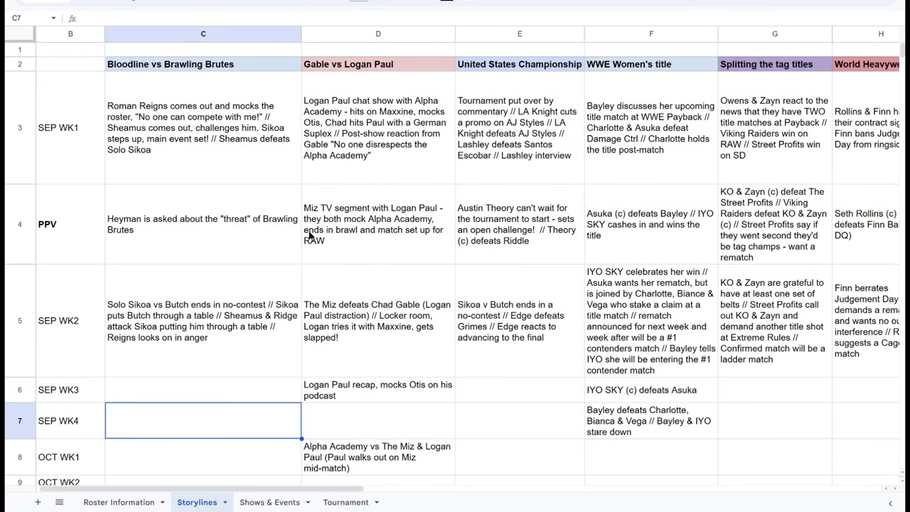
pyautogui.press('Left')
pyautogui.press('Left')
pyautogui.press('Left')
pyautogui.press('Left')
pyautogui.press('Left')
pyautogui.press('Left')
pyautogui.press('Left')
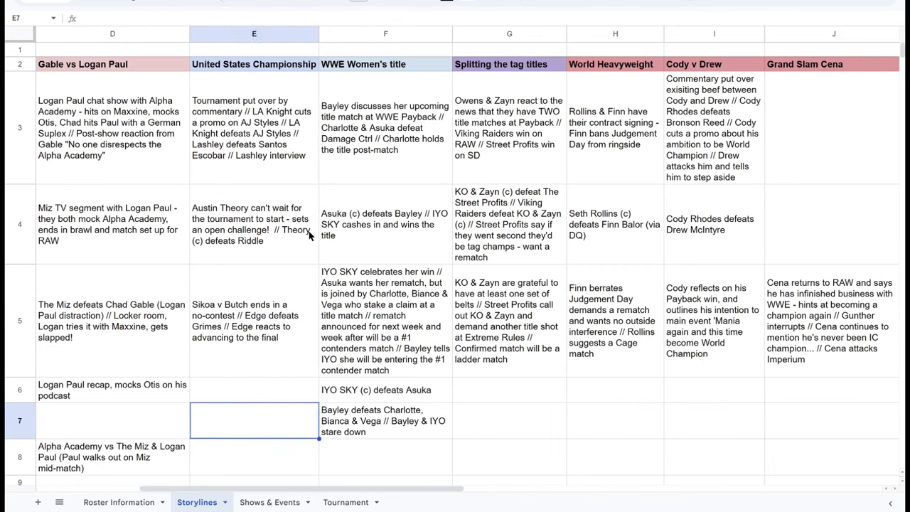
pyautogui.scroll(-3, 310, 235)
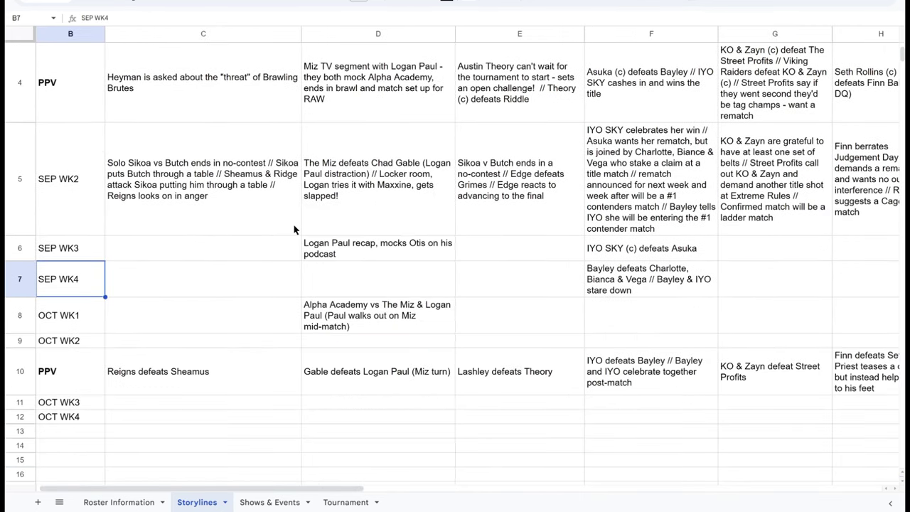
pyautogui.scroll(1, 137, 428)
pyautogui.click(62, 477)
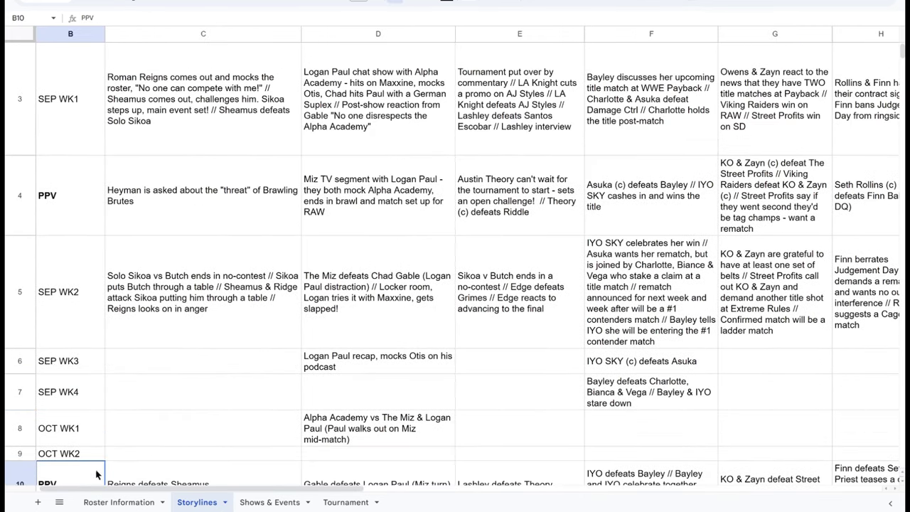
pyautogui.scroll(1, 154, 447)
# Review the SEP WK3 row across all storylines, from Bloodline vs Brawling Brutes to Dana x Becky.
pyautogui.click(162, 393)
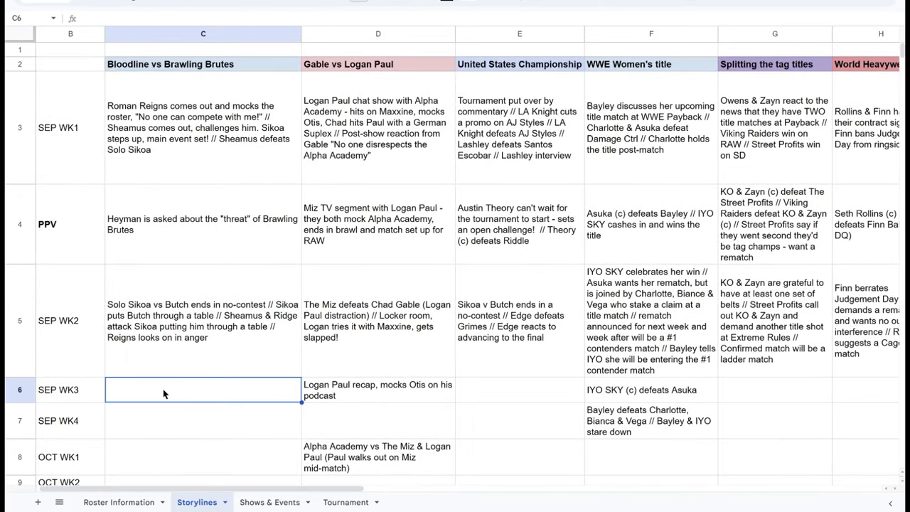
pyautogui.press('Right')
pyautogui.press('Right')
pyautogui.press('Right')
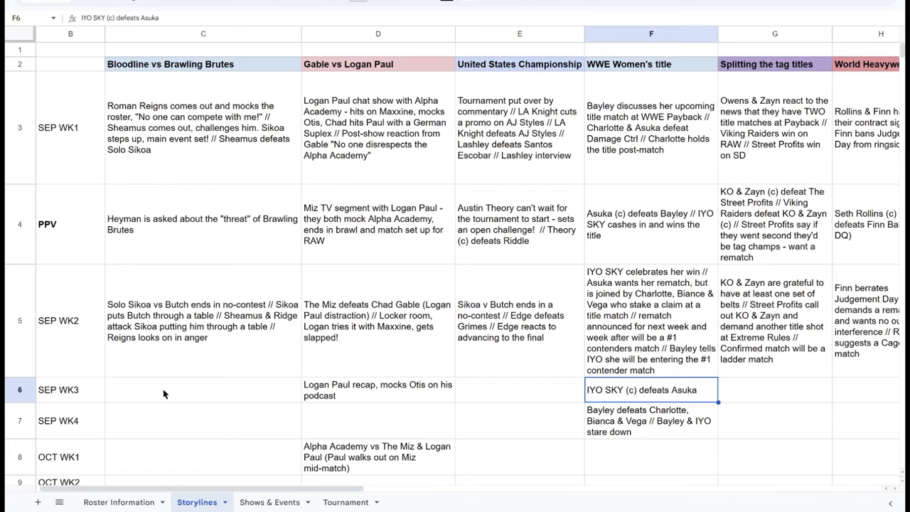
pyautogui.press('Right')
pyautogui.press('Right')
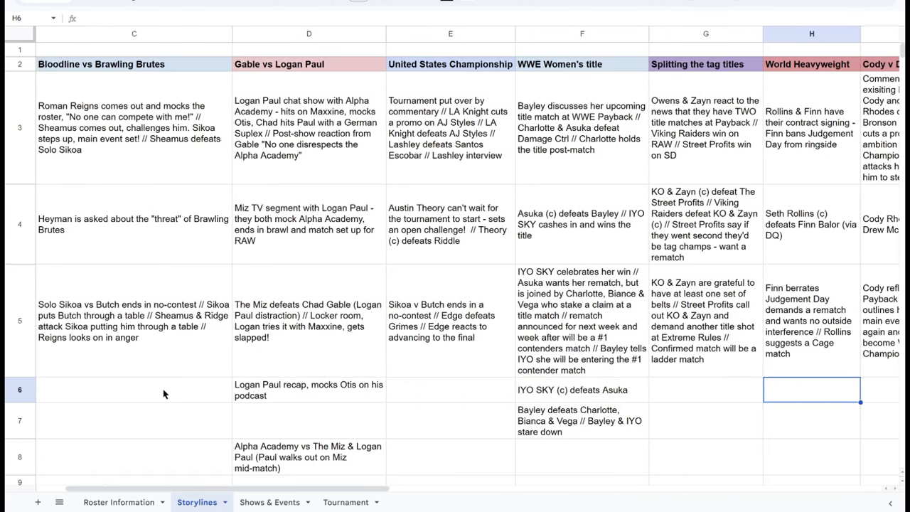
pyautogui.press('Right')
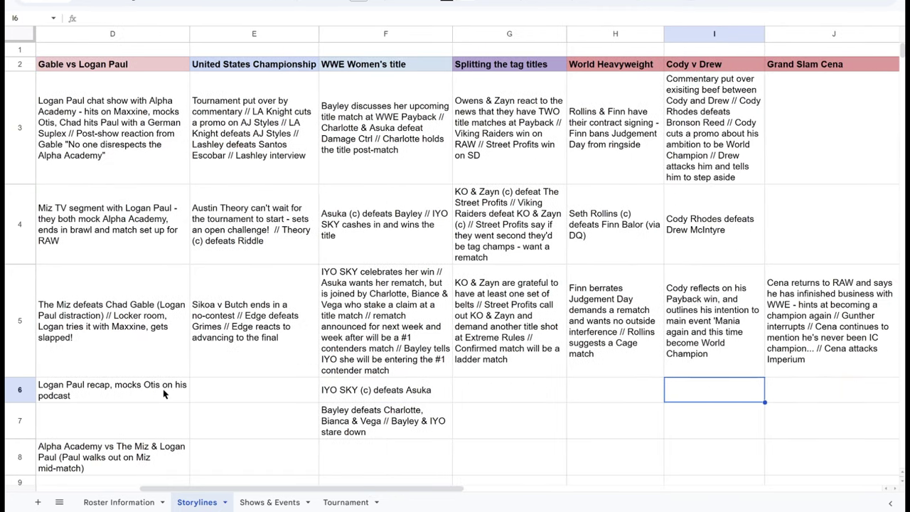
pyautogui.press('Right')
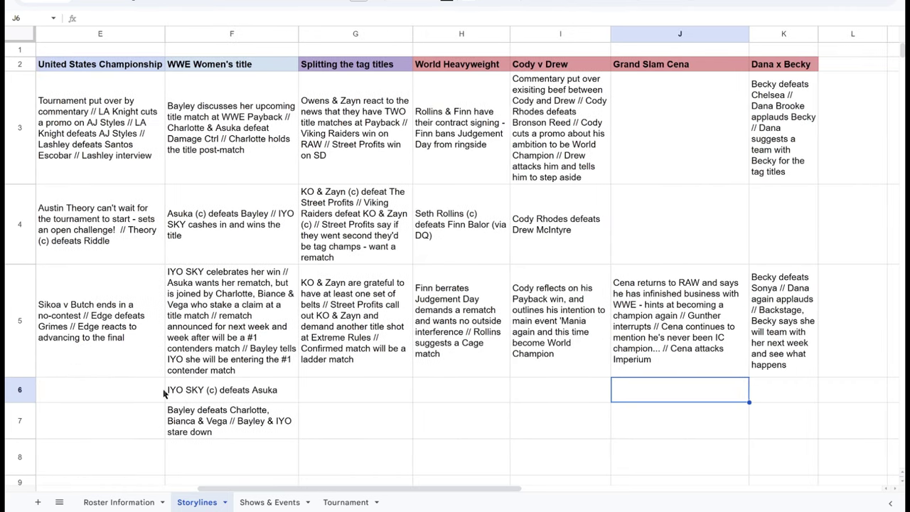
pyautogui.press('Right')
pyautogui.press('Left')
pyautogui.press('Left')
pyautogui.press('Left')
pyautogui.press('Left')
pyautogui.press('Left')
pyautogui.press('Left')
pyautogui.press('Left')
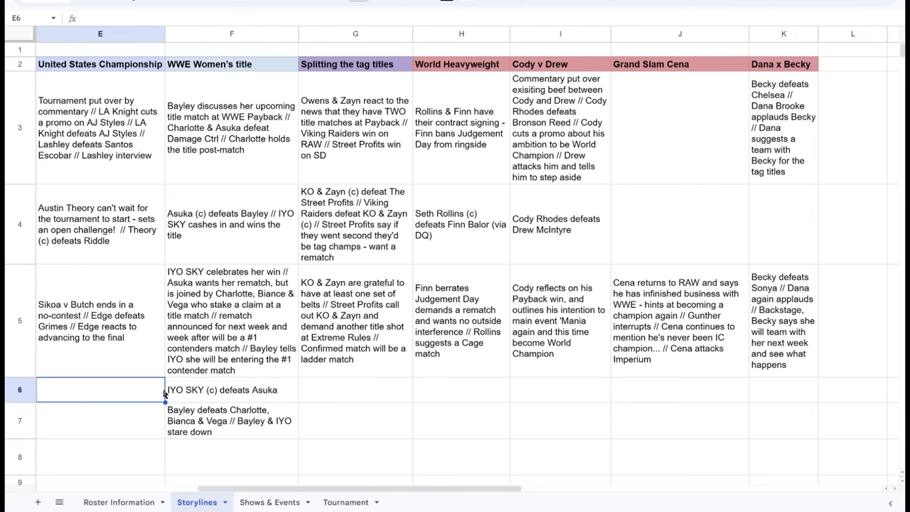
pyautogui.press('Left')
pyautogui.press('Left')
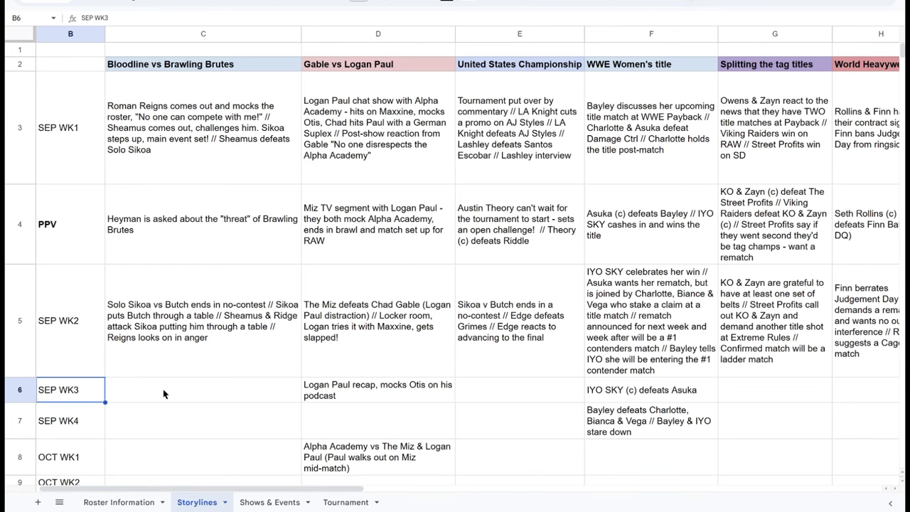
# Open the Shows & Events sheet and look over the September shows from RAW WK1 through RAW WK2.
pyautogui.click(273, 503)
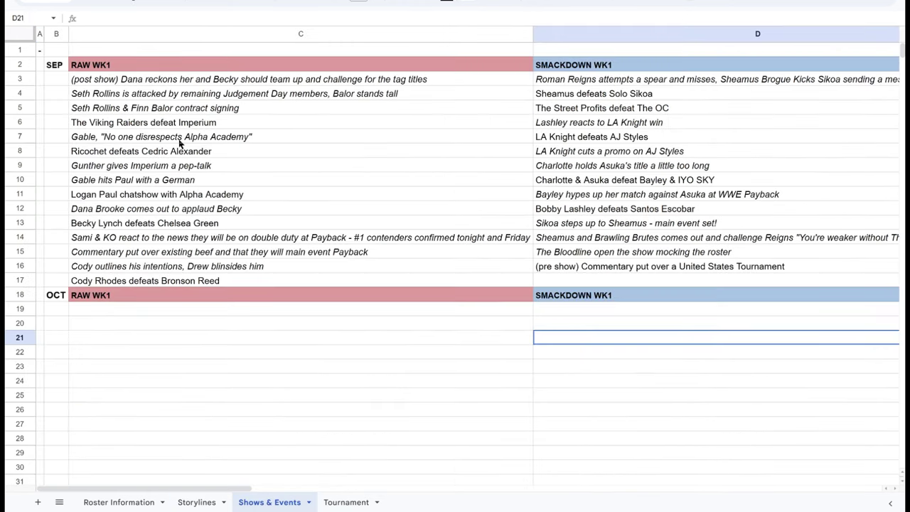
pyautogui.click(101, 68)
pyautogui.press('Right')
pyautogui.press('Right')
pyautogui.press('Right')
pyautogui.press('Right')
pyautogui.press('Right')
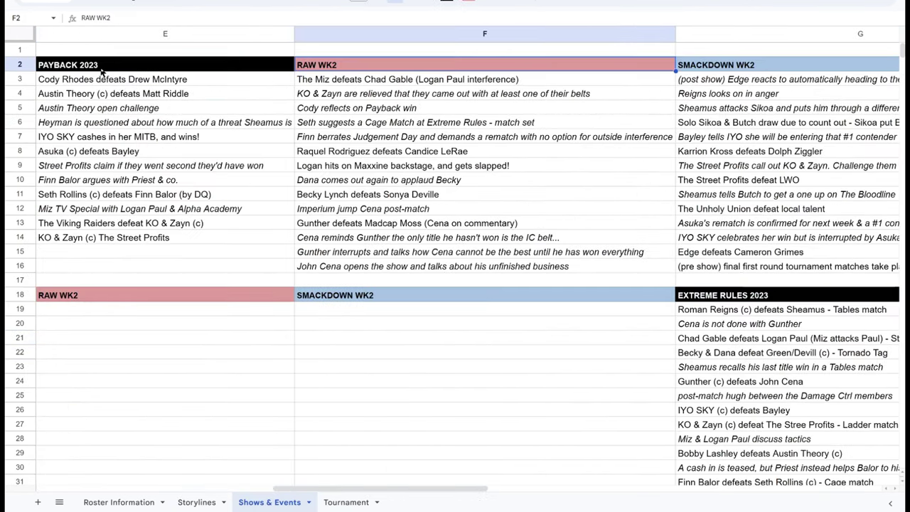
# Examine the September WK2 shows and the full EXTREME RULES 2023 card in the October section.
pyautogui.press('Down')
pyautogui.press('Down')
pyautogui.press('Down')
pyautogui.press('Down')
pyautogui.press('Down')
pyautogui.press('Down')
pyautogui.press('Down')
pyautogui.press('Down')
pyautogui.press('Down')
pyautogui.press('Down')
pyautogui.press('Down')
pyautogui.press('Down')
pyautogui.press('Down')
pyautogui.press('Down')
pyautogui.press('Down')
pyautogui.press('Down')
pyautogui.press('Down')
pyautogui.press('Down')
pyautogui.press('Down')
pyautogui.press('Down')
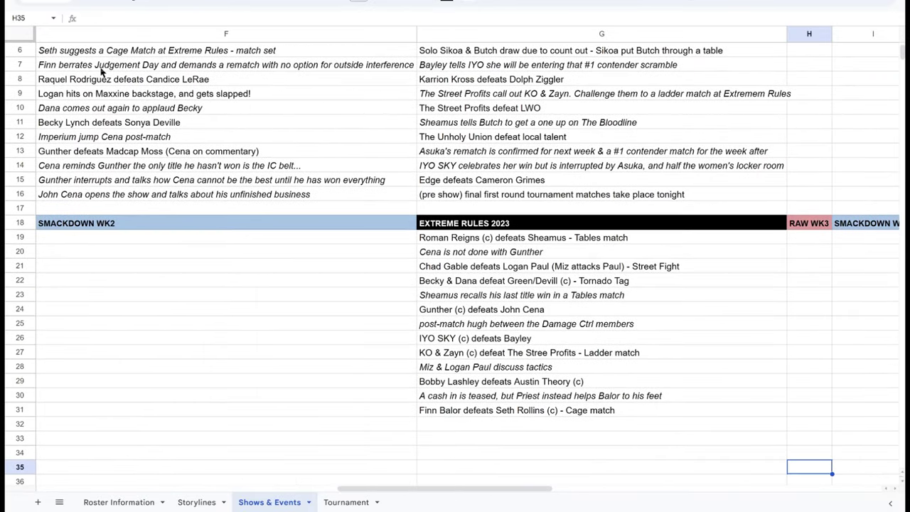
# Look over the October RAW WK1 and SMACKDOWN WK1 columns, and return to the September show headings.
pyautogui.press('Left')
pyautogui.press('Left')
pyautogui.press('Left')
pyautogui.press('Left')
pyautogui.press('Left')
pyautogui.press('Left')
pyautogui.press('Left')
pyautogui.press('Up')
pyautogui.press('Up')
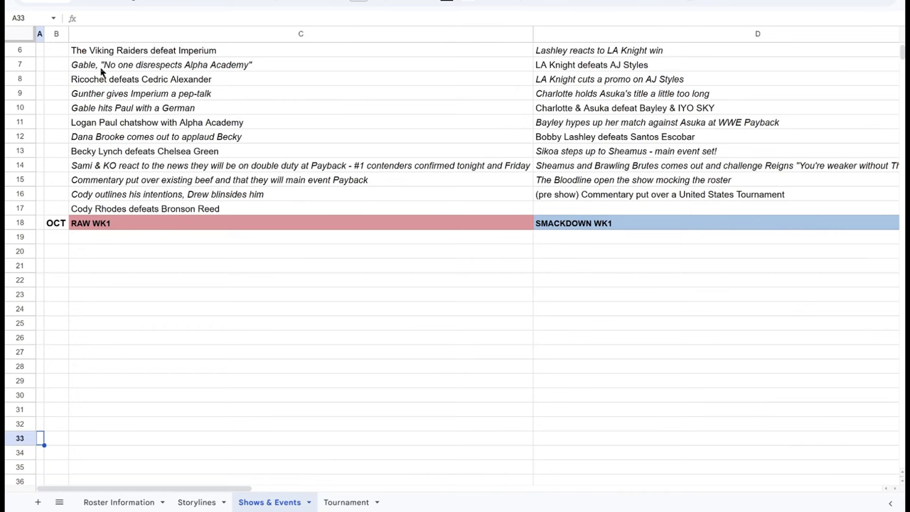
pyautogui.press('Up')
pyautogui.press('Up')
pyautogui.press('Up')
pyautogui.press('Up')
pyautogui.press('Up')
pyautogui.press('Up')
pyautogui.press('Up')
pyautogui.press('Up')
pyautogui.press('Up')
pyautogui.press('Up')
pyautogui.press('Up')
pyautogui.press('Up')
pyautogui.press('Up')
pyautogui.press('Up')
pyautogui.press('Up')
pyautogui.press('Up')
pyautogui.press('Up')
pyautogui.press('Up')
pyautogui.press('Up')
pyautogui.press('Up')
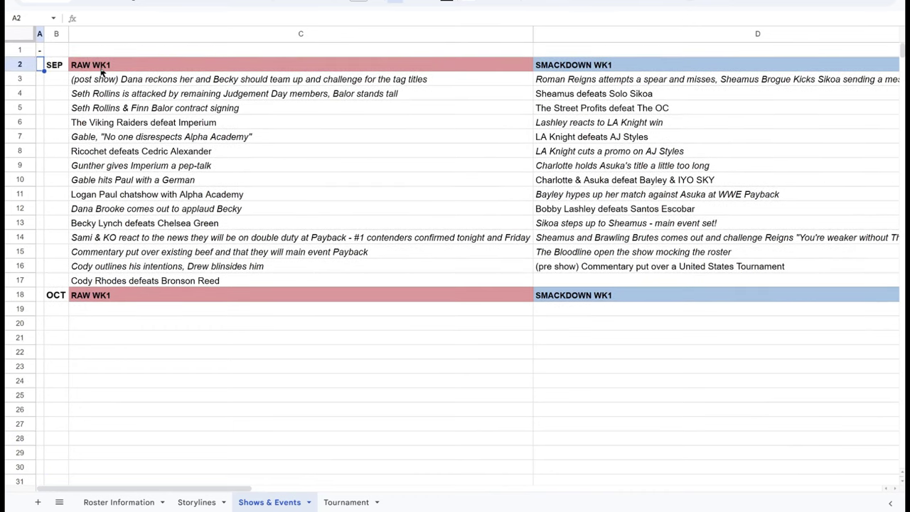
pyautogui.press('Right')
pyautogui.press('Right')
pyautogui.press('Right')
pyautogui.press('Right')
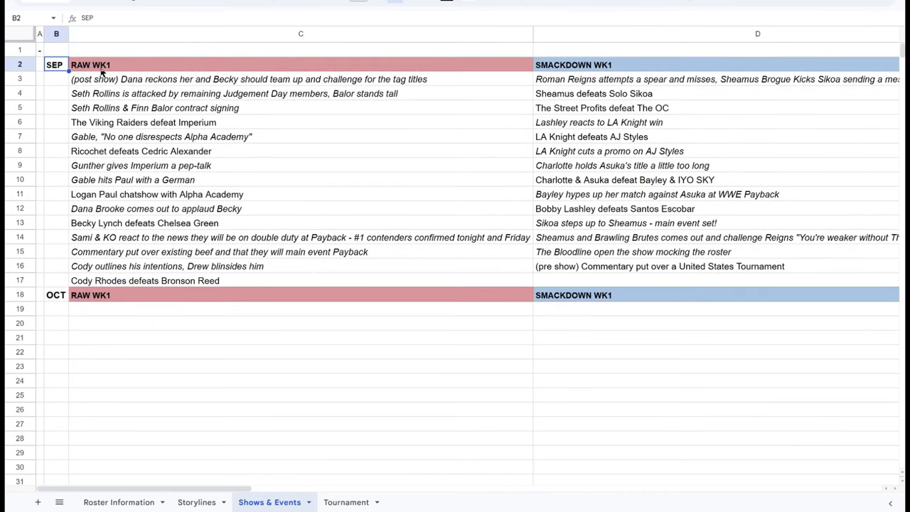
# Look through the September cards for RAW WK1, SMACKDOWN WK1 and PAYBACK 2023, and return to the first RAW WK1 entry.
pyautogui.press('Down')
pyautogui.press('Down')
pyautogui.press('Down')
pyautogui.press('Down')
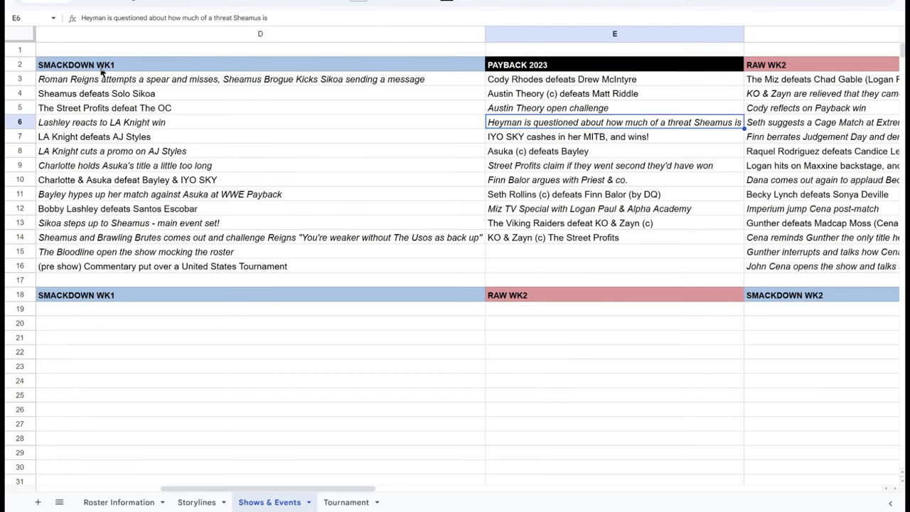
pyautogui.press('Down')
pyautogui.press('Down')
pyautogui.press('Down')
pyautogui.press('Down')
pyautogui.press('Down')
pyautogui.press('Down')
pyautogui.press('Down')
pyautogui.press('Down')
pyautogui.press('Down')
pyautogui.press('Down')
pyautogui.press('Up')
pyautogui.press('Up')
pyautogui.press('Up')
pyautogui.press('Up')
pyautogui.press('Up')
pyautogui.press('Up')
pyautogui.press('Up')
pyautogui.press('Up')
pyautogui.press('Up')
pyautogui.press('Up')
pyautogui.press('Up')
pyautogui.press('Up')
pyautogui.press('Up')
pyautogui.press('Left')
pyautogui.press('Left')
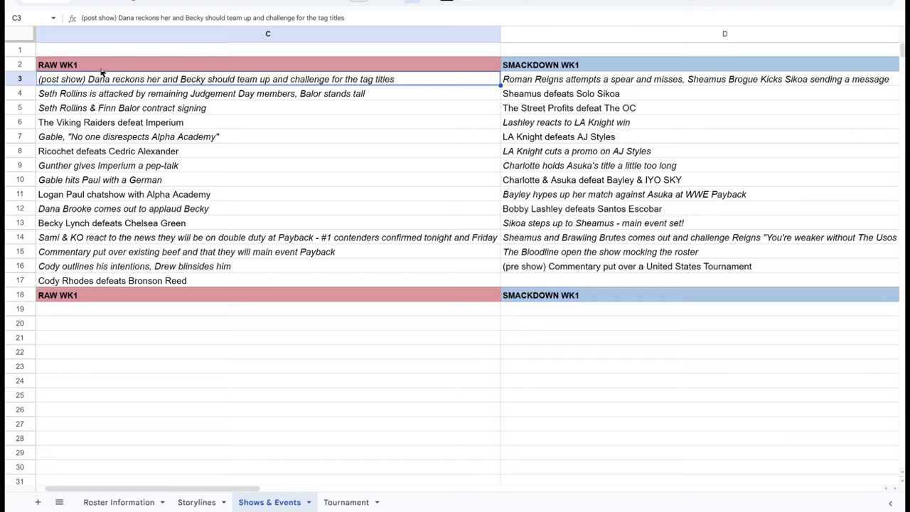
# Read the September RAW WK1 card upward from the Cody Rhodes vs Bronson Reed match to Gunther's pep-talk to Imperium.
pyautogui.click(194, 284)
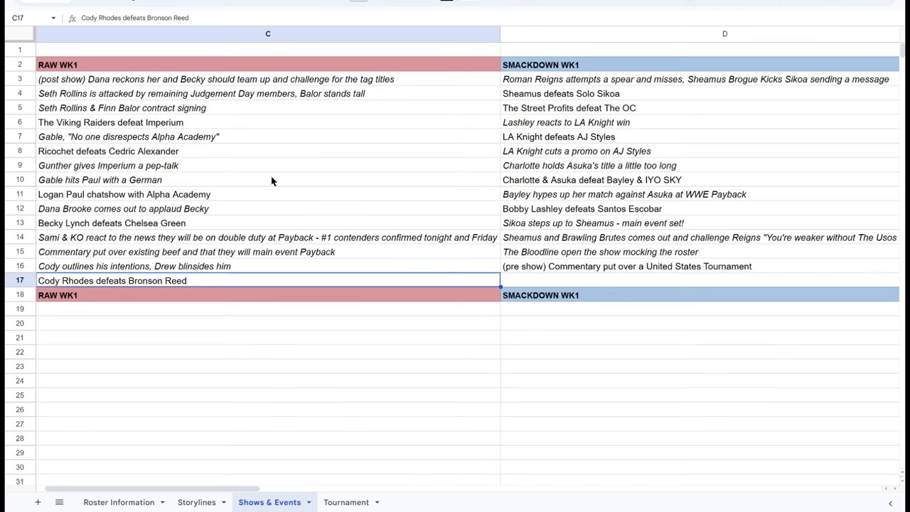
pyautogui.hscroll(-1, 271, 181)
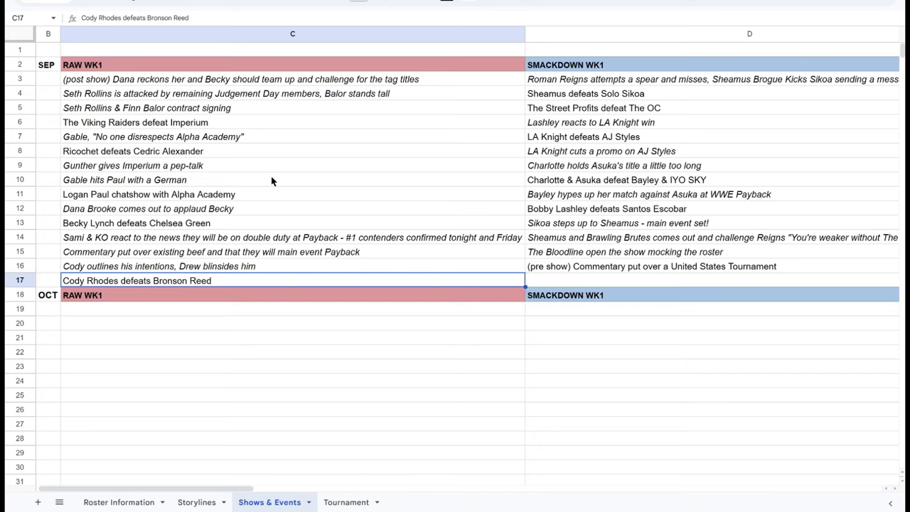
pyautogui.press('Up')
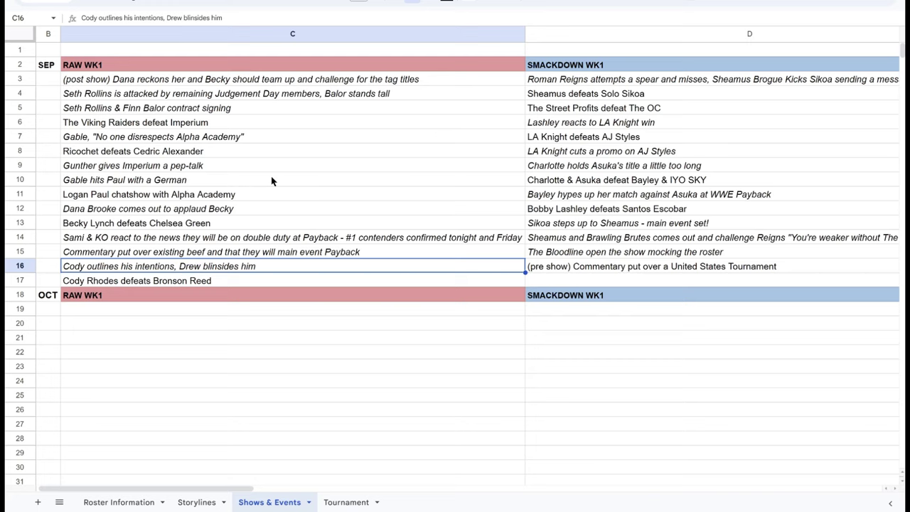
pyautogui.press('Up')
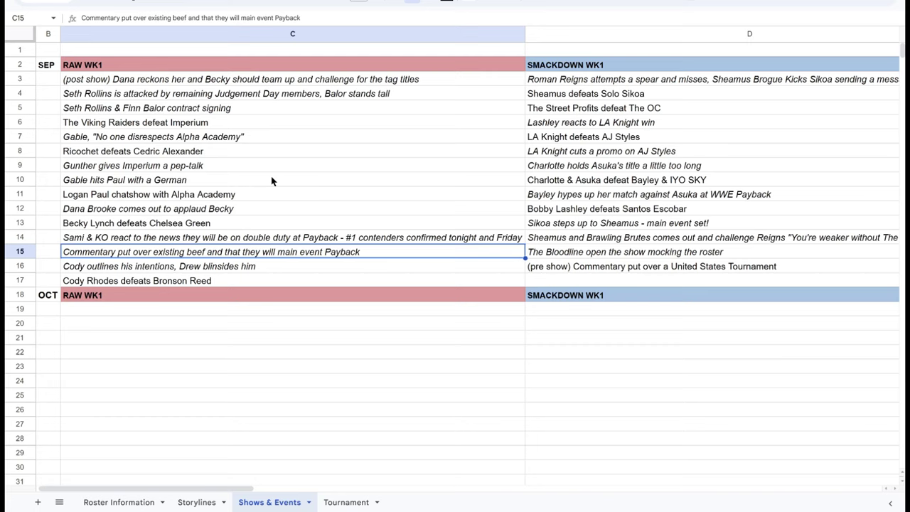
pyautogui.press('Up')
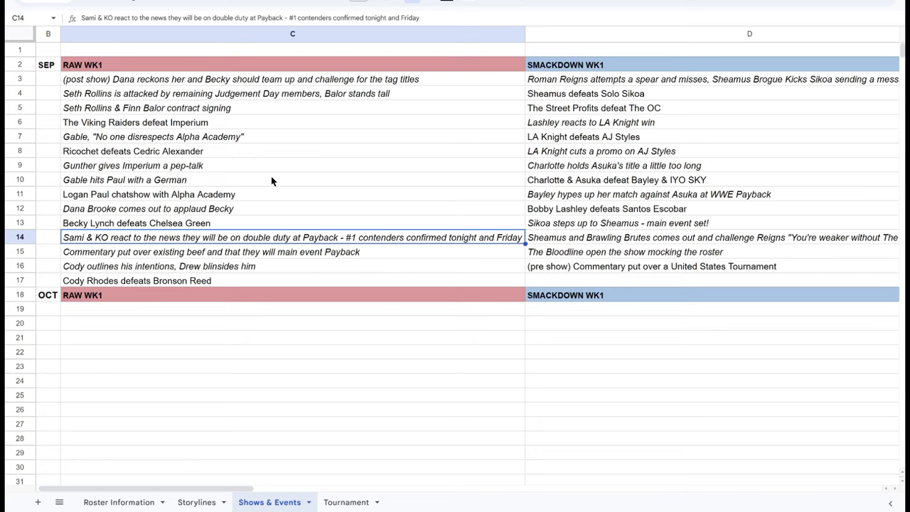
pyautogui.press('Up')
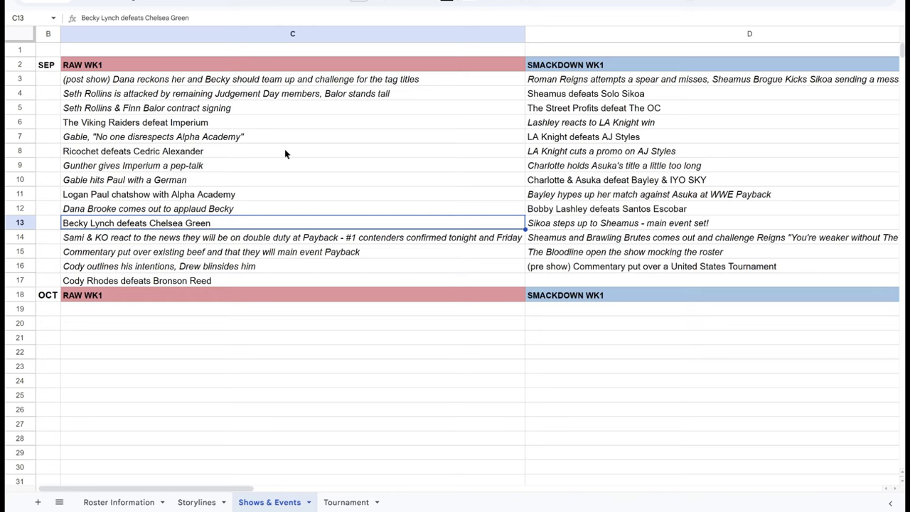
pyautogui.press('Up')
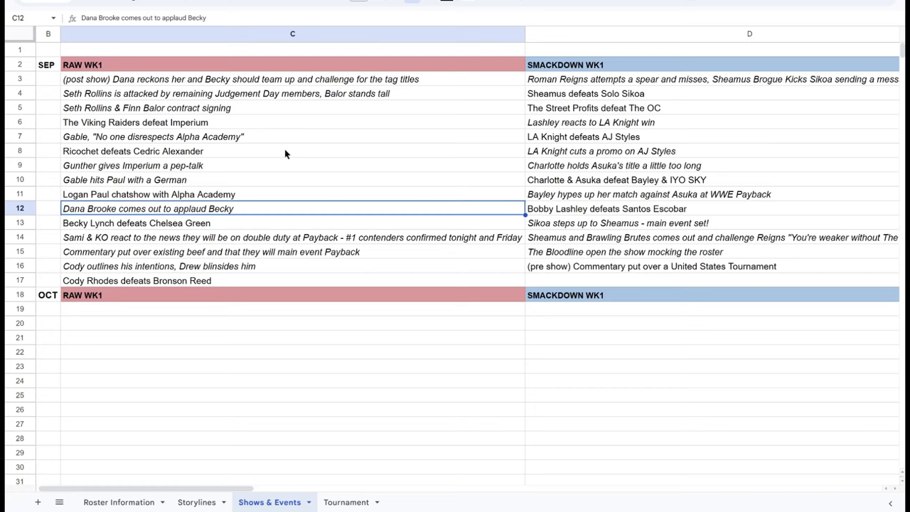
pyautogui.press('Up')
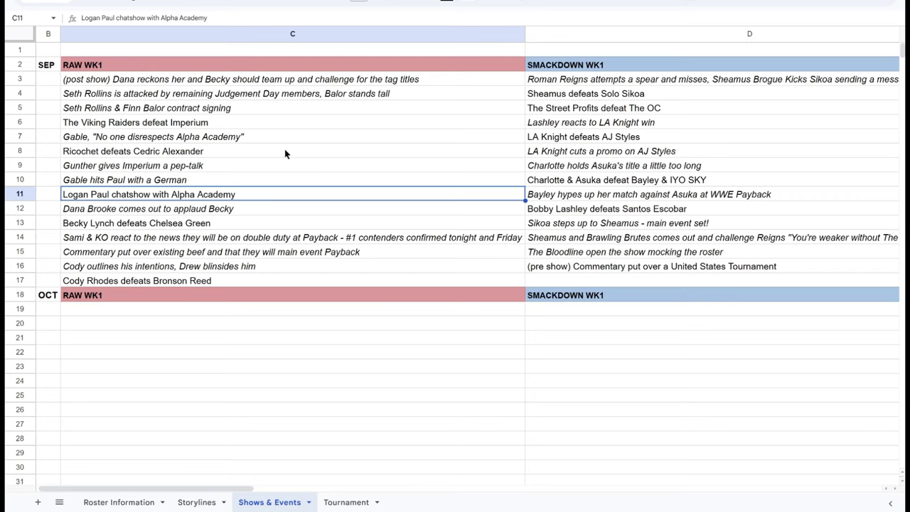
pyautogui.press('Up')
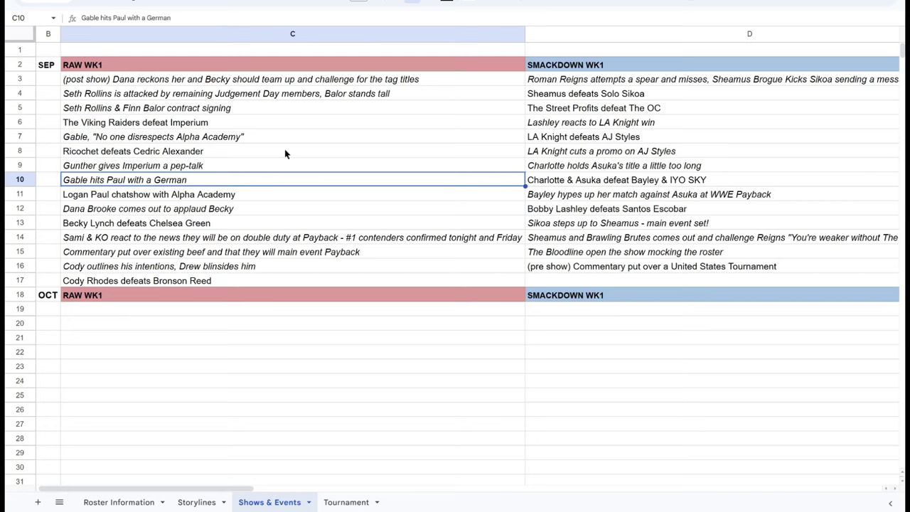
pyautogui.press('Up')
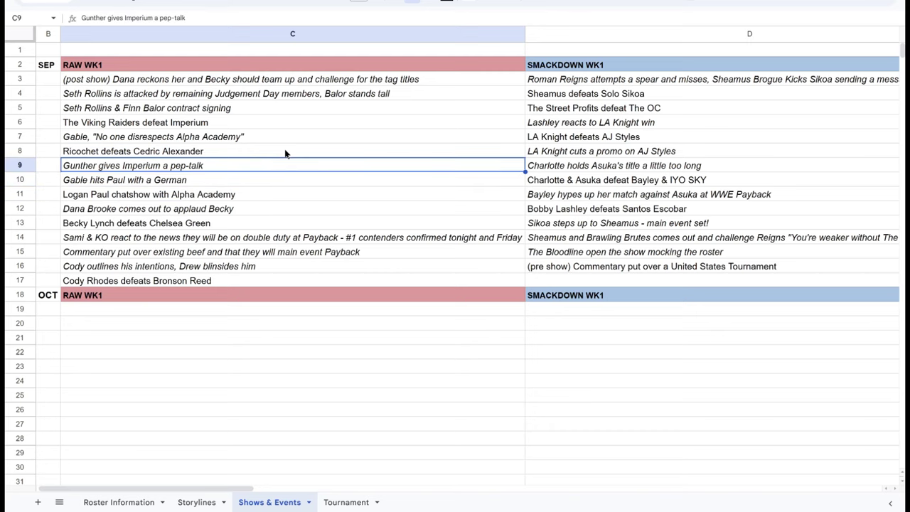
# Recheck the middle of the September RAW WK1 card and read on up to the Rollins and Balor contract signing.
pyautogui.press('Down')
pyautogui.press('Down')
pyautogui.press('Down')
pyautogui.press('Down')
pyautogui.press('Down')
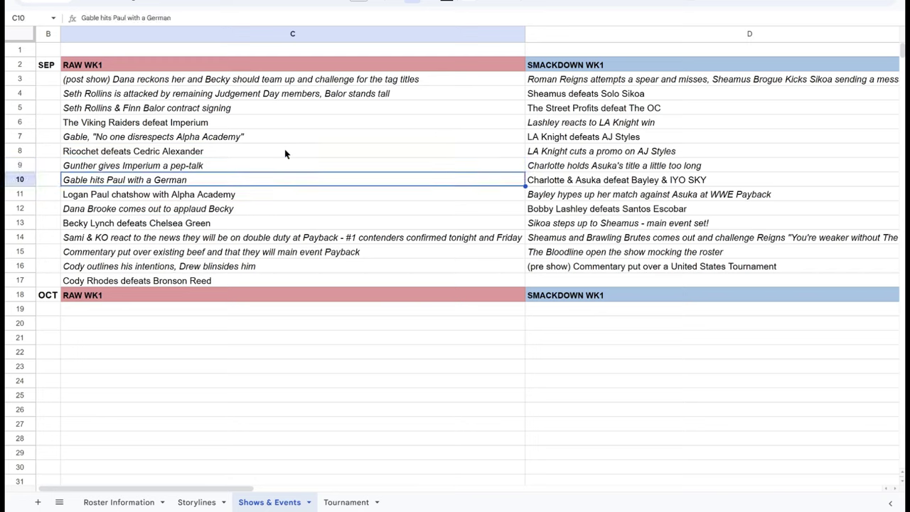
pyautogui.press('Up')
pyautogui.press('Up')
pyautogui.press('Up')
pyautogui.press('Up')
pyautogui.press('Up')
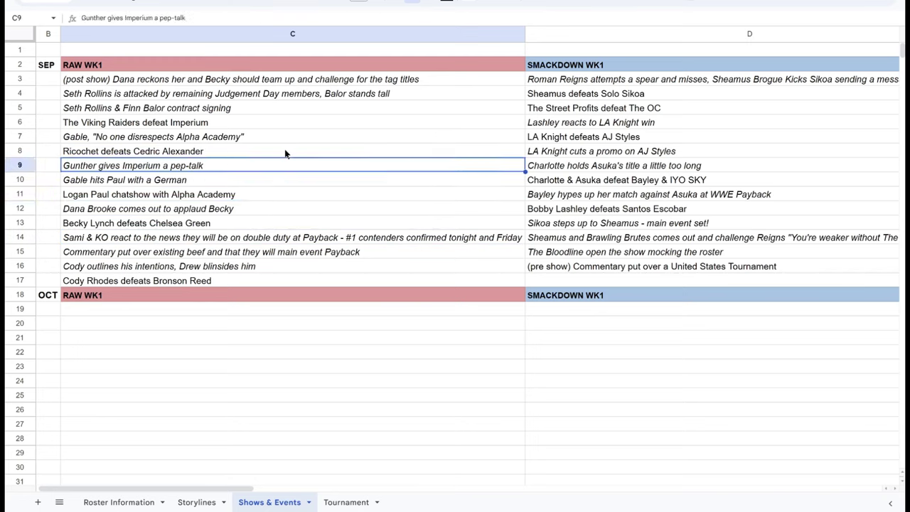
pyautogui.press('Up')
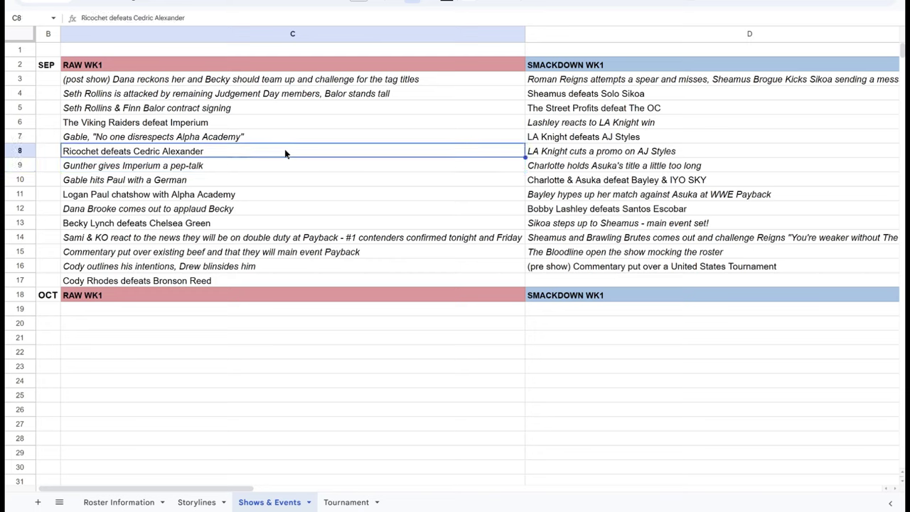
pyautogui.press('Down')
pyautogui.press('Up')
pyautogui.press('Up')
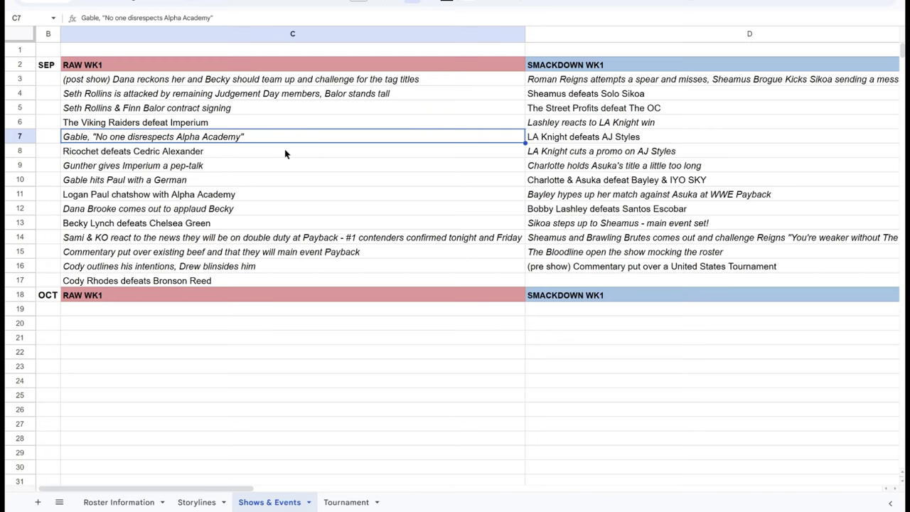
pyautogui.press('Up')
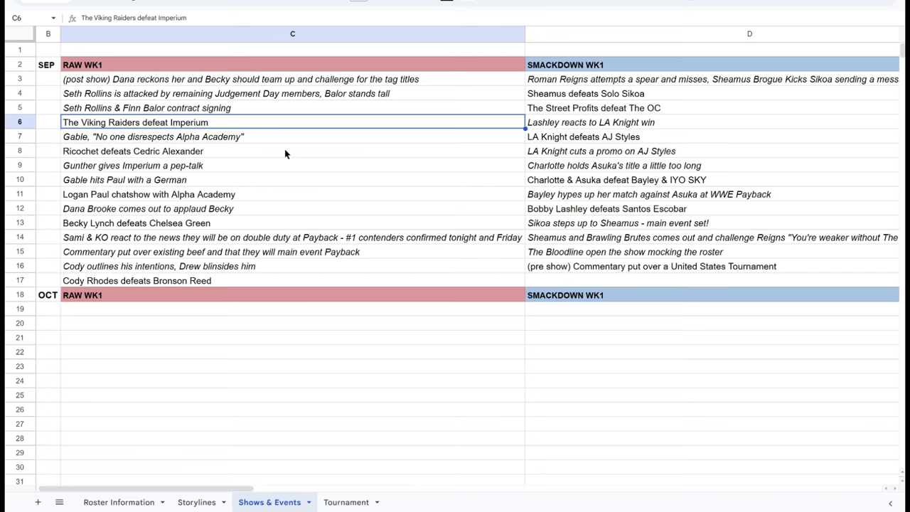
pyautogui.press('Up')
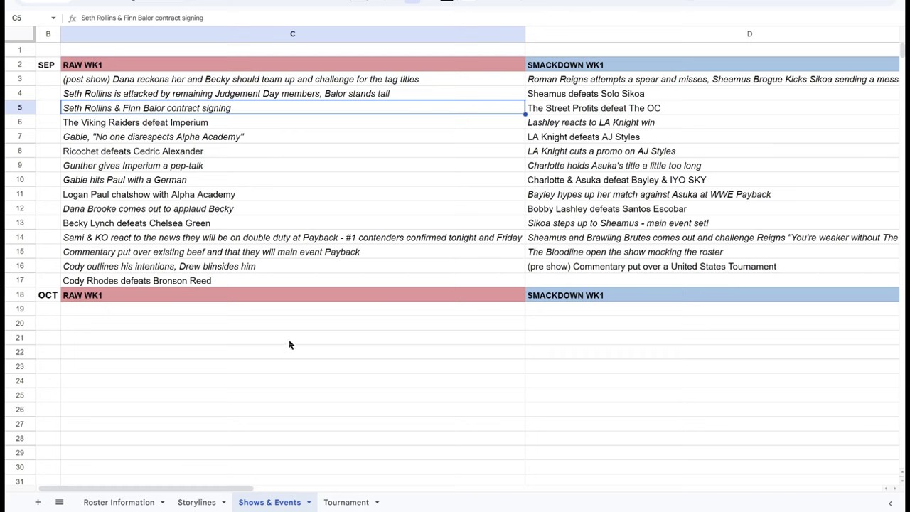
# Check the SEP WK1 entry of the World Heavyweight storyline in the Storylines sheet.
pyautogui.click(199, 502)
pyautogui.click(618, 127)
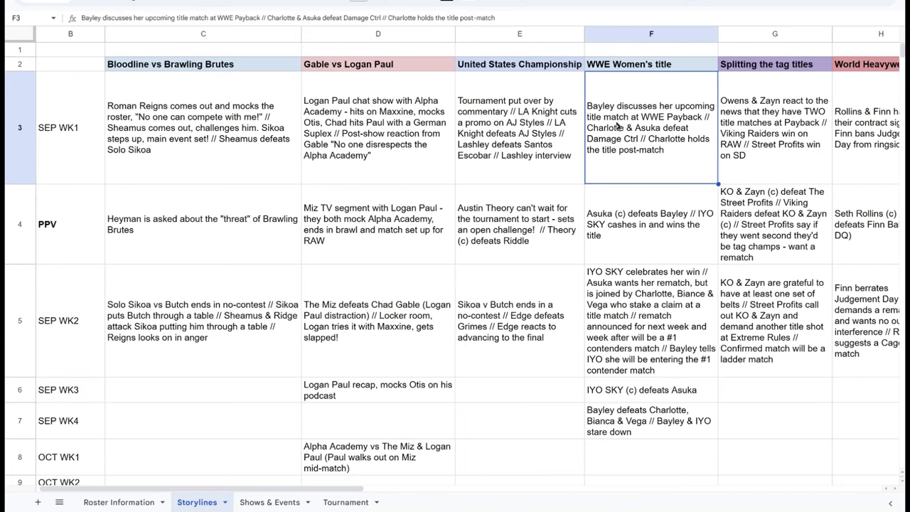
pyautogui.press('Right')
pyautogui.press('Right')
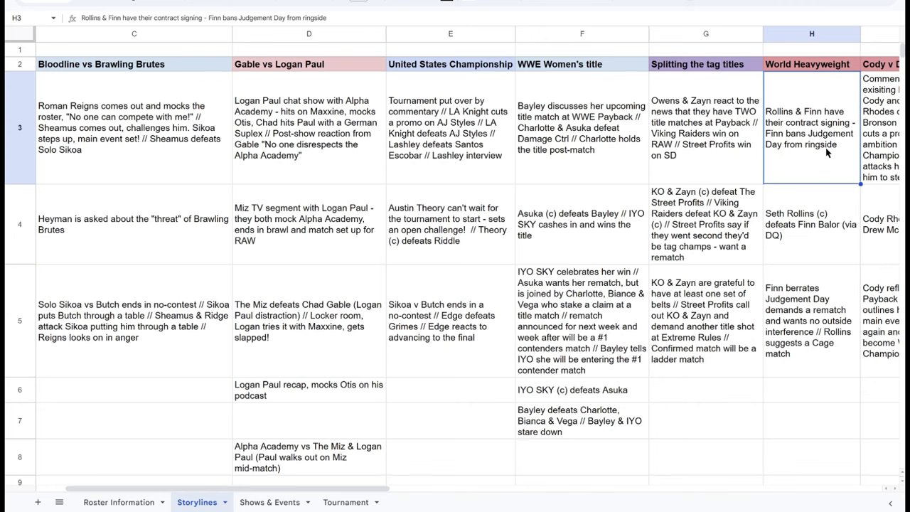
# Return to the Shows & Events sheet and read the September RAW WK1 Judgement Day attack and Dana and Becky post-show segments.
pyautogui.click(270, 502)
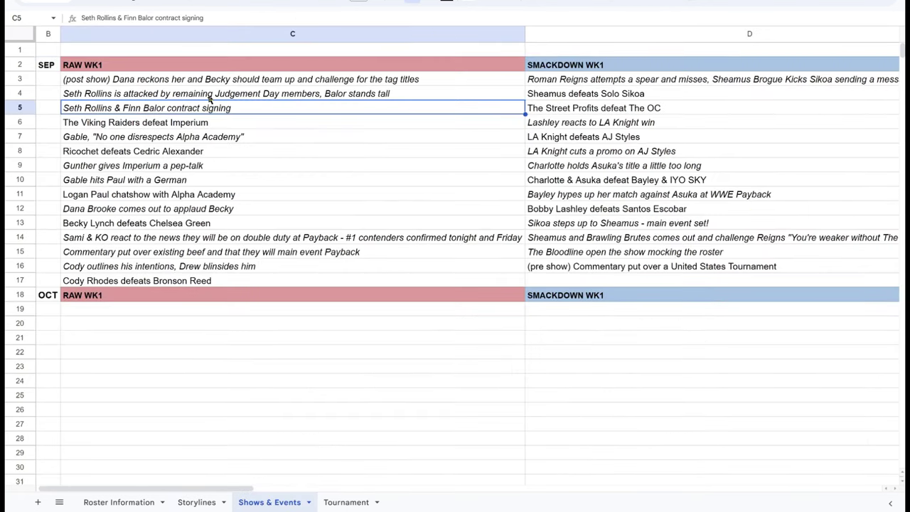
pyautogui.click(153, 96)
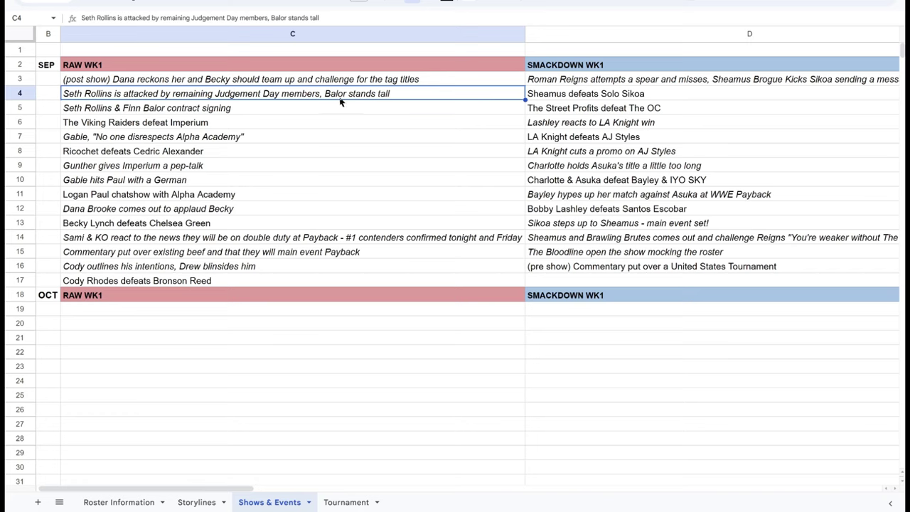
pyautogui.press('Up')
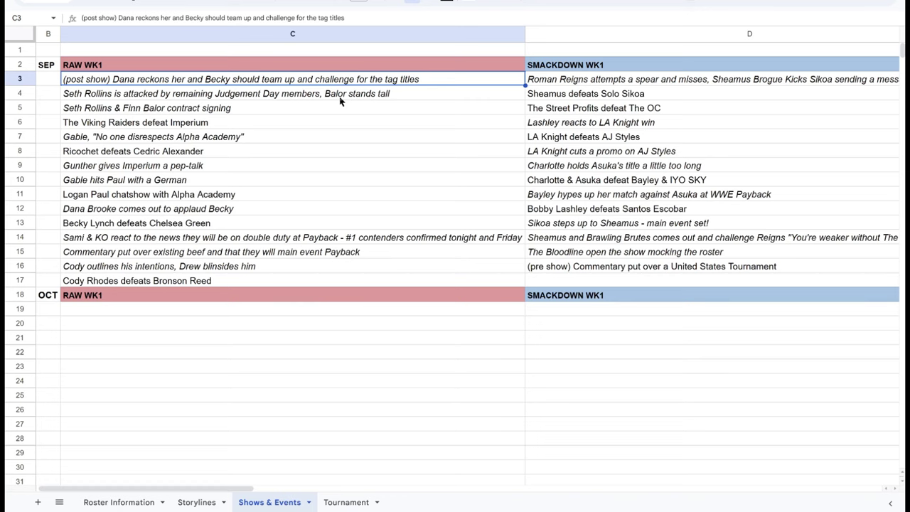
# Look over the September SMACKDOWN WK1 card from the Reigns and Sheamus segment to the pre-show United States Tournament entry.
pyautogui.press('Right')
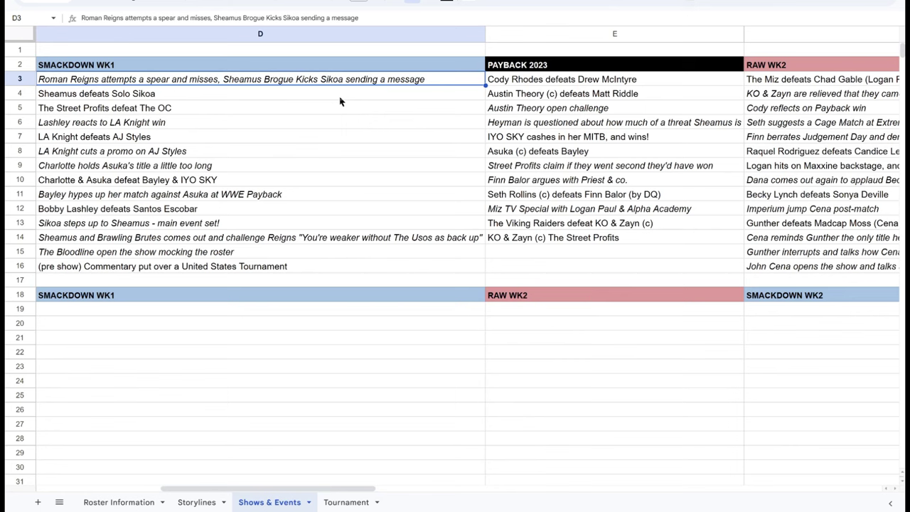
pyautogui.press('Down')
pyautogui.press('Down')
pyautogui.press('Down')
pyautogui.press('Down')
pyautogui.press('Down')
pyautogui.press('Down')
pyautogui.press('Down')
pyautogui.press('Down')
pyautogui.press('Down')
pyautogui.press('Down')
pyautogui.press('Down')
pyautogui.press('Down')
pyautogui.press('Down')
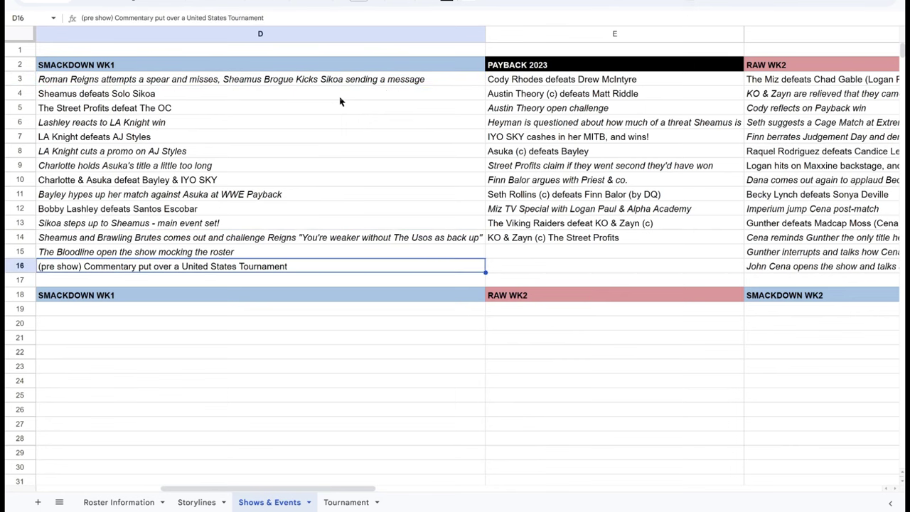
# Open the Tournament sheet and trace the WWE United States Tournament bracket through to the Extreme Rules 2023 title match.
pyautogui.click(345, 503)
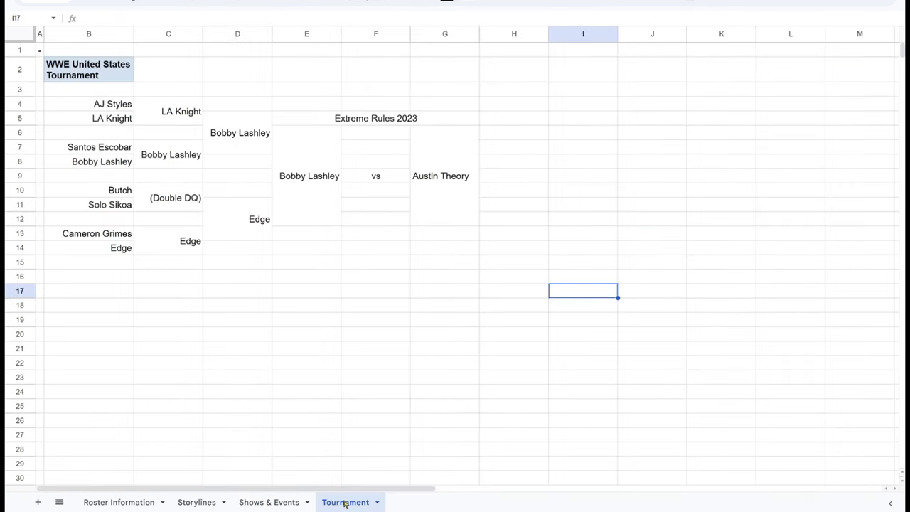
pyautogui.moveTo(101, 105); pyautogui.dragTo(430, 240)
pyautogui.click(124, 166)
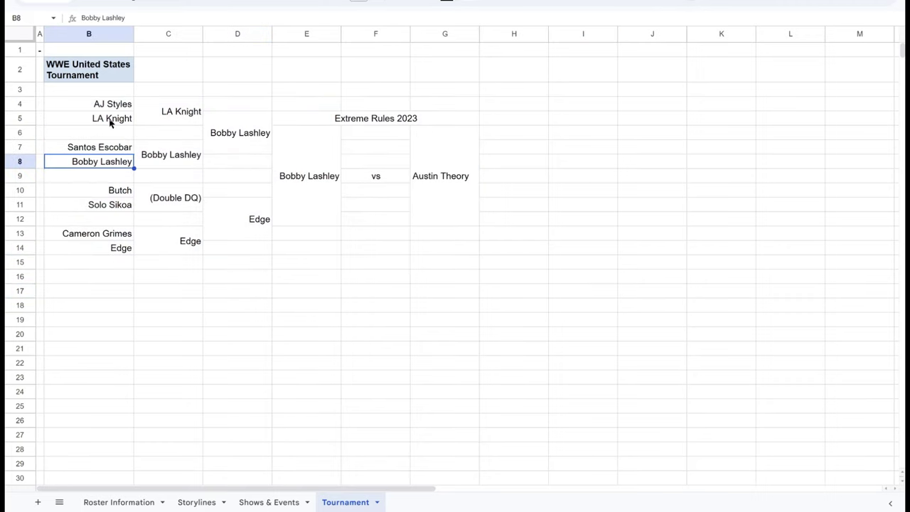
pyautogui.moveTo(107, 107); pyautogui.dragTo(126, 122)
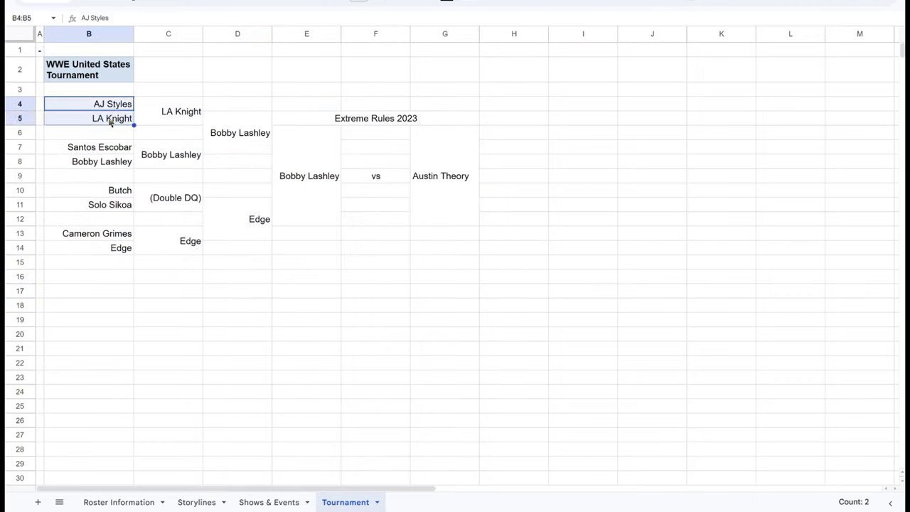
pyautogui.click(152, 114)
pyautogui.click(159, 151)
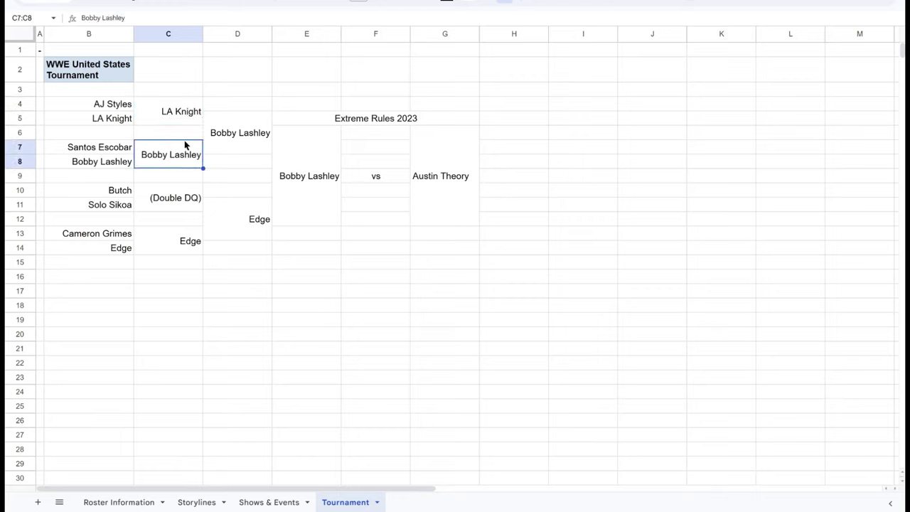
pyautogui.click(240, 128)
pyautogui.click(311, 158)
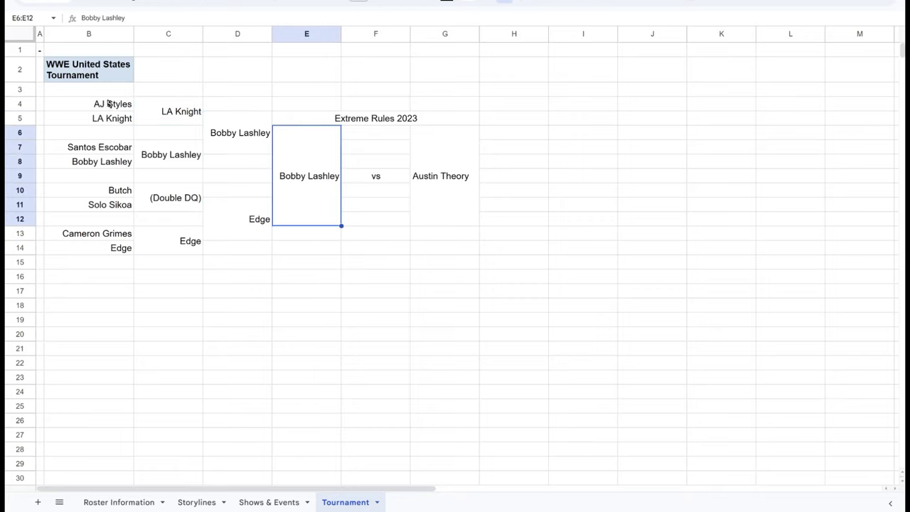
pyautogui.moveTo(108, 105); pyautogui.dragTo(311, 182)
pyautogui.click(403, 177)
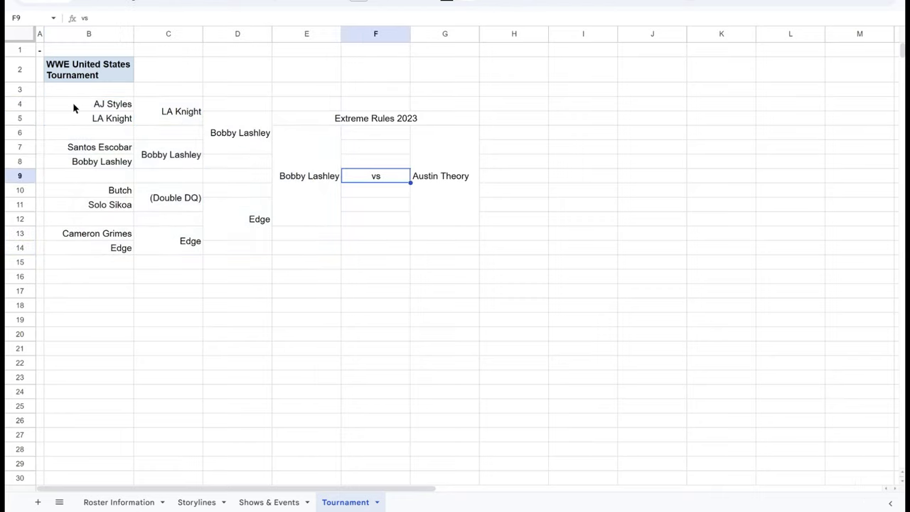
# Go through the first-round pairings of the WWE United States Tournament bracket, from AJ Styles and LA Knight down to Cameron Grimes and Edge.
pyautogui.click(110, 108)
pyautogui.click(110, 121)
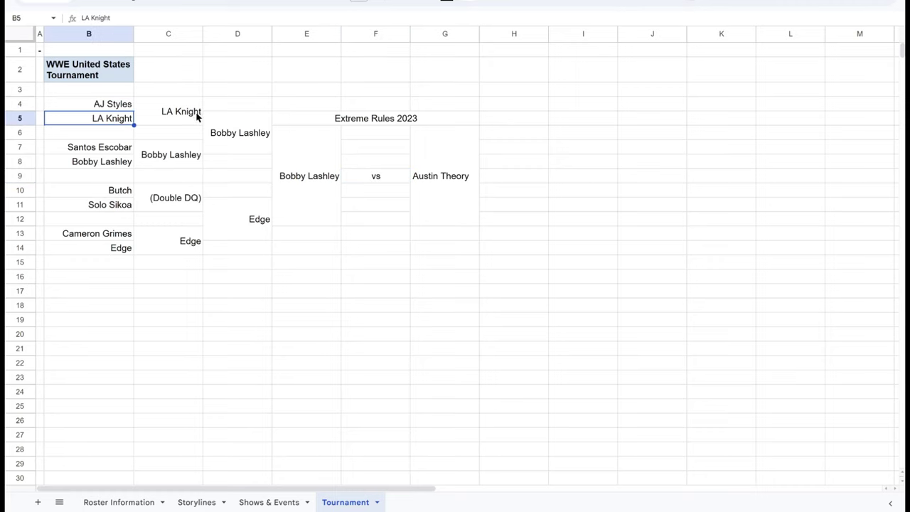
pyautogui.click(193, 116)
pyautogui.click(115, 150)
pyautogui.click(113, 163)
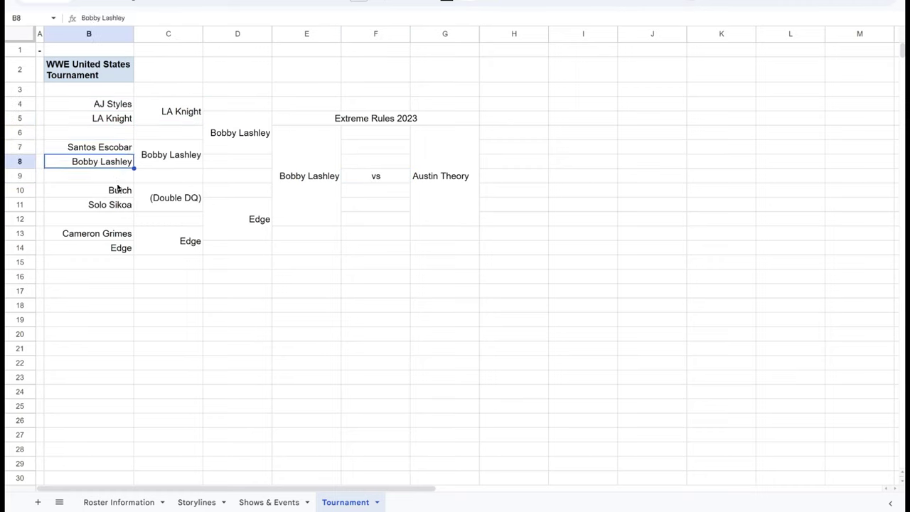
pyautogui.click(120, 192)
pyautogui.click(118, 207)
pyautogui.click(110, 236)
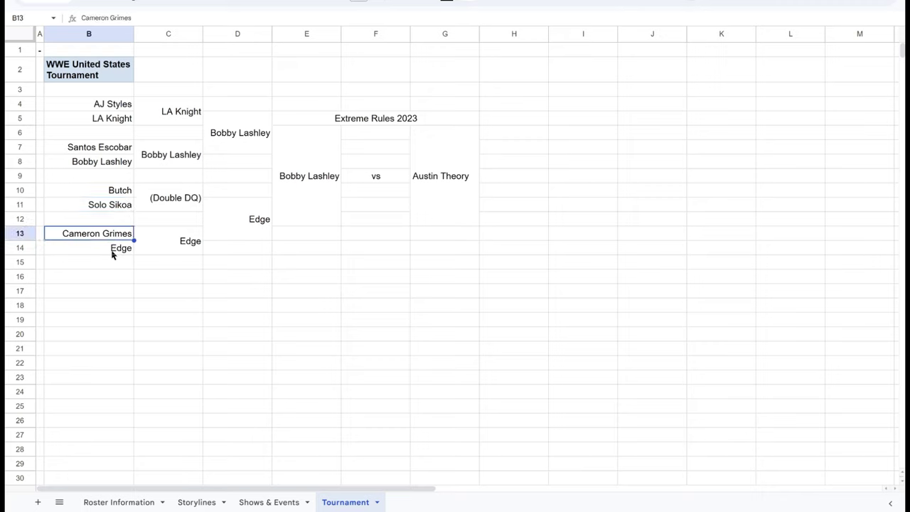
pyautogui.click(113, 249)
# Follow the bracket's first-round winners and the Butch and Solo Sikoa double DQ through to the Extreme Rules 2023 match.
pyautogui.click(175, 116)
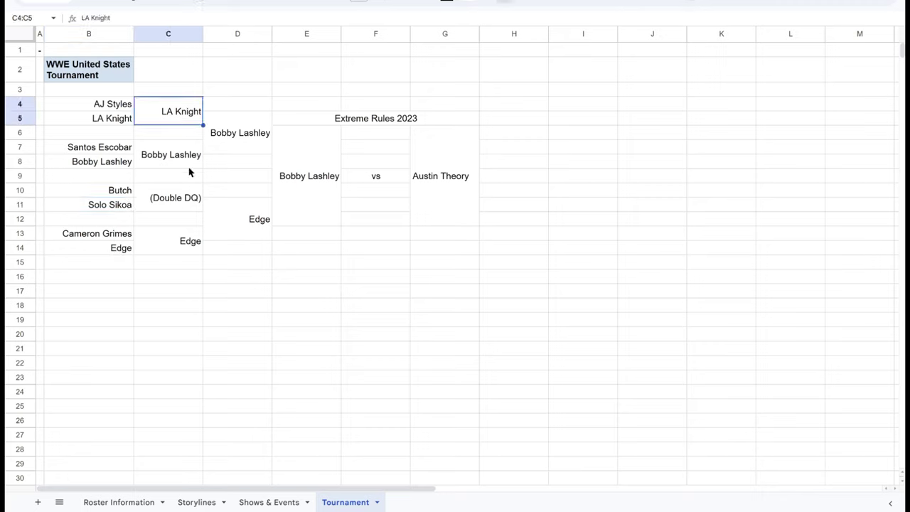
pyautogui.click(181, 162)
pyautogui.click(182, 249)
pyautogui.moveTo(179, 202); pyautogui.dragTo(135, 197)
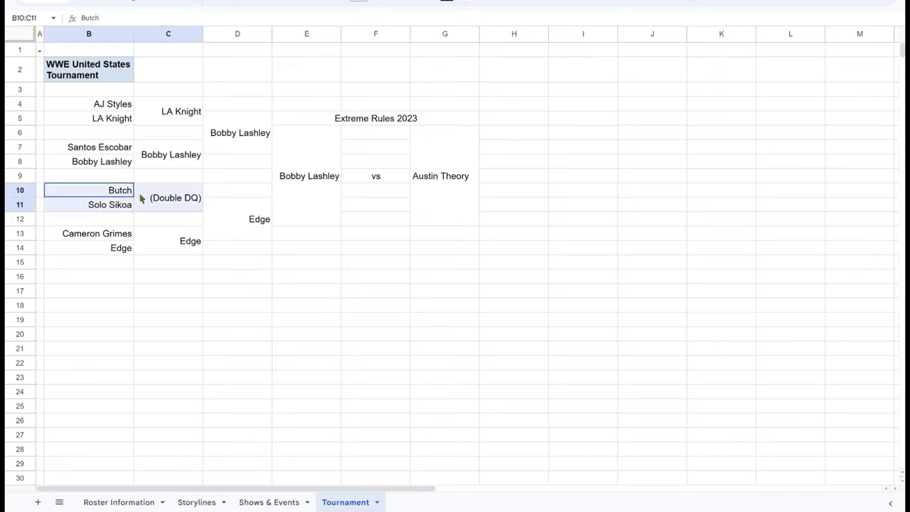
pyautogui.click(248, 220)
pyautogui.click(317, 180)
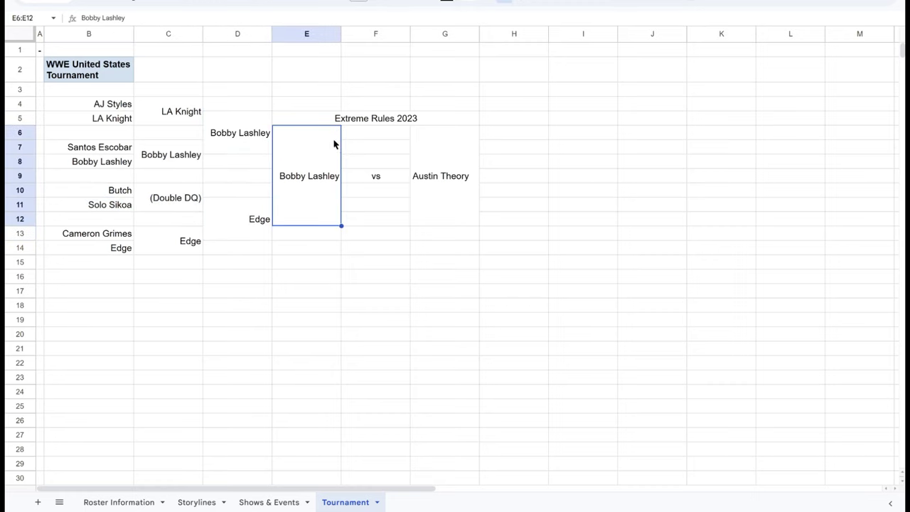
pyautogui.keyDown('shift'); pyautogui.click(430, 160); pyautogui.keyUp('shift')
pyautogui.keyDown('shift'); pyautogui.click(437, 121); pyautogui.keyUp('shift')
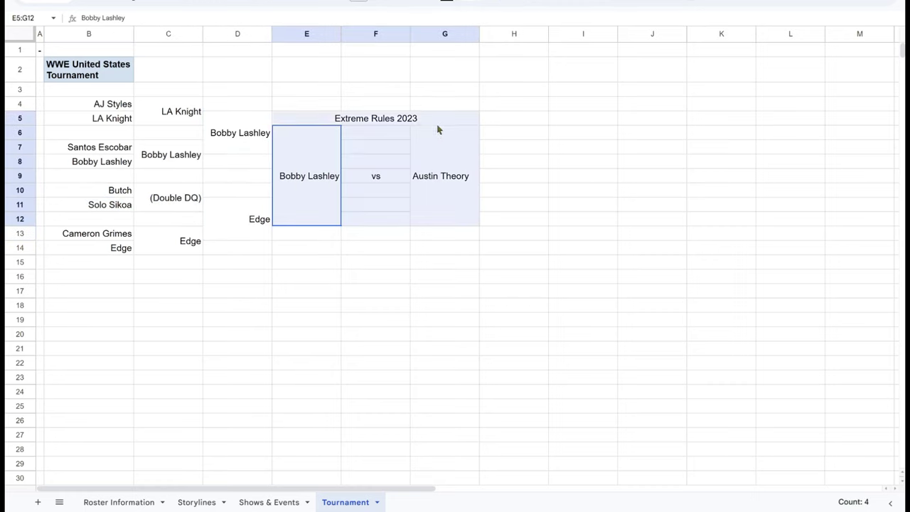
# Return to the Shows & Events sheet and read SMACKDOWN WK1 upward from the Bloodline opening to the Charlotte and Asuka tag match.
pyautogui.click(269, 502)
pyautogui.click(122, 254)
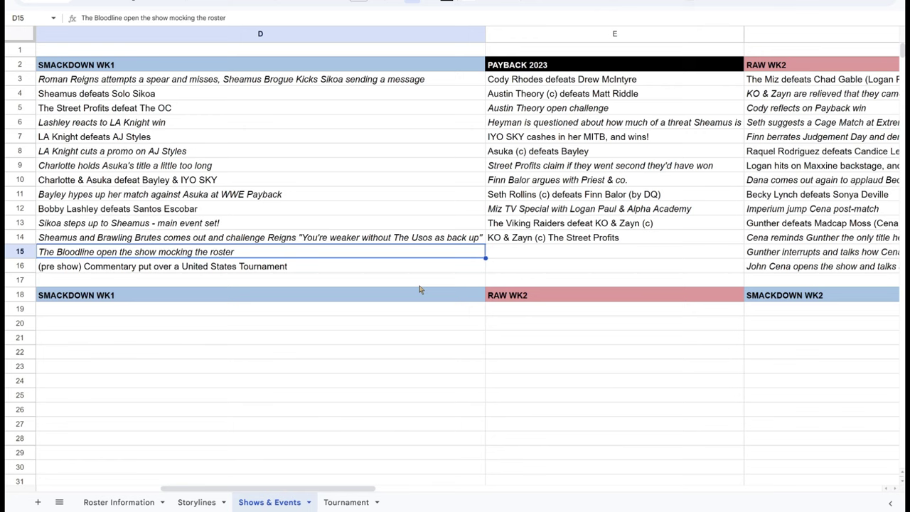
pyautogui.click(165, 240)
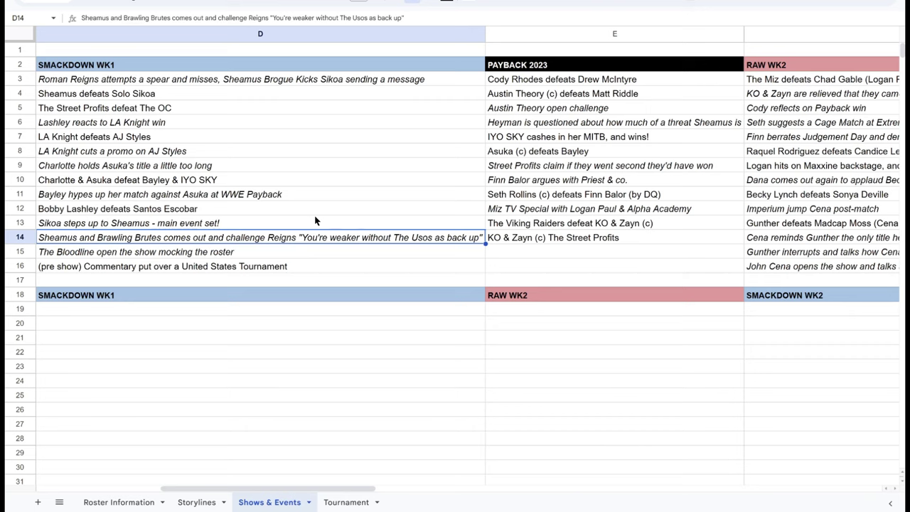
pyautogui.click(316, 221)
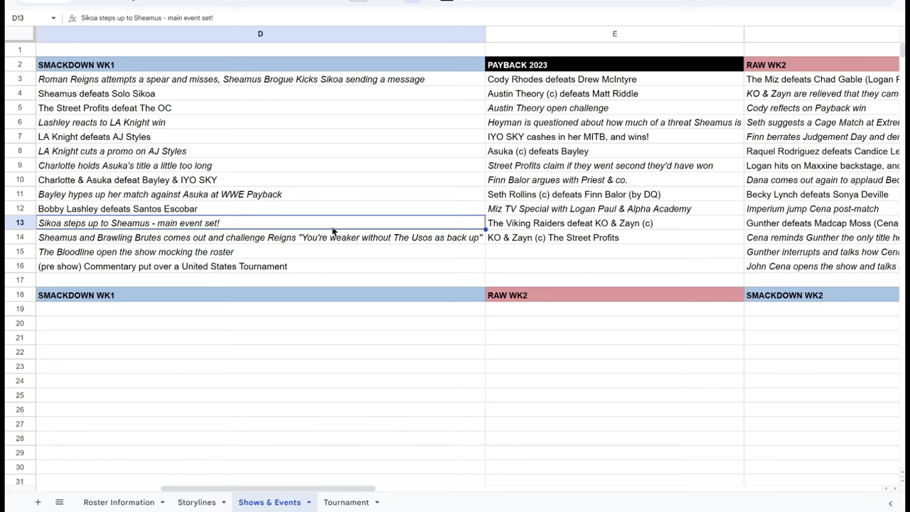
pyautogui.press('Up')
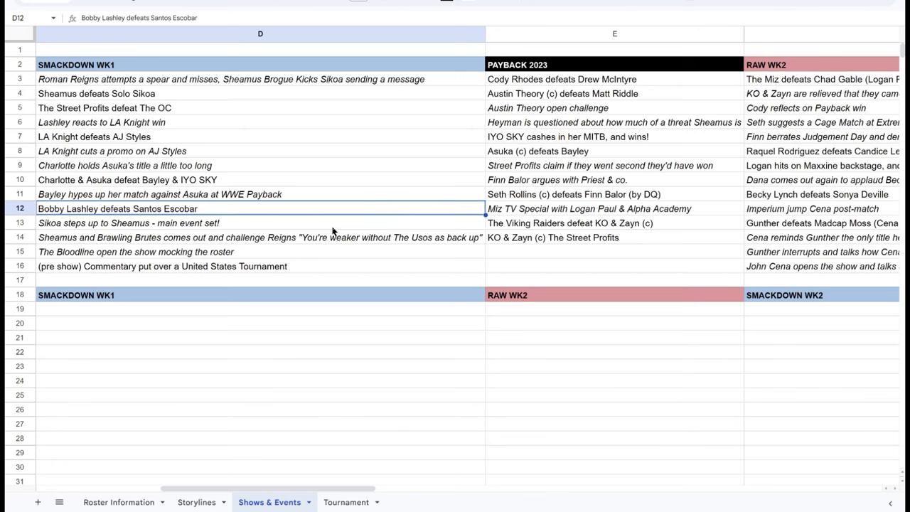
pyautogui.press('Up')
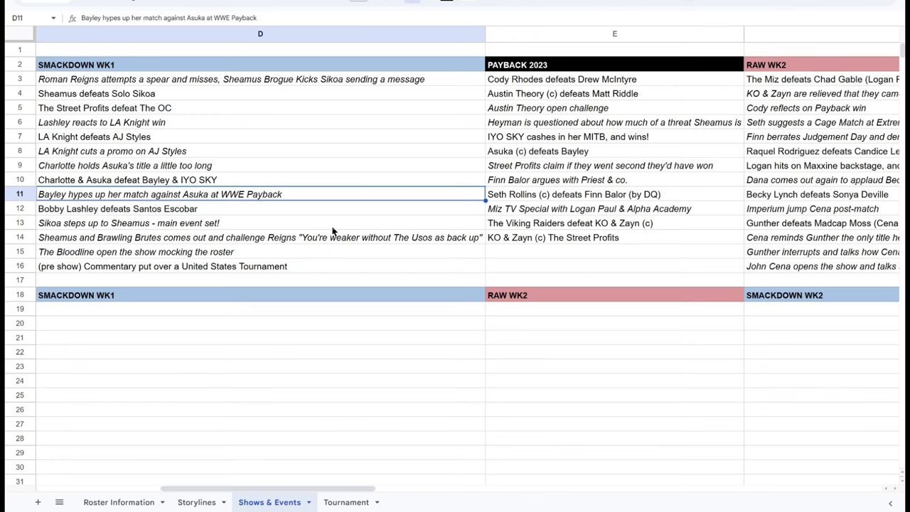
pyautogui.press('Left')
pyautogui.press('Right')
pyautogui.press('Up')
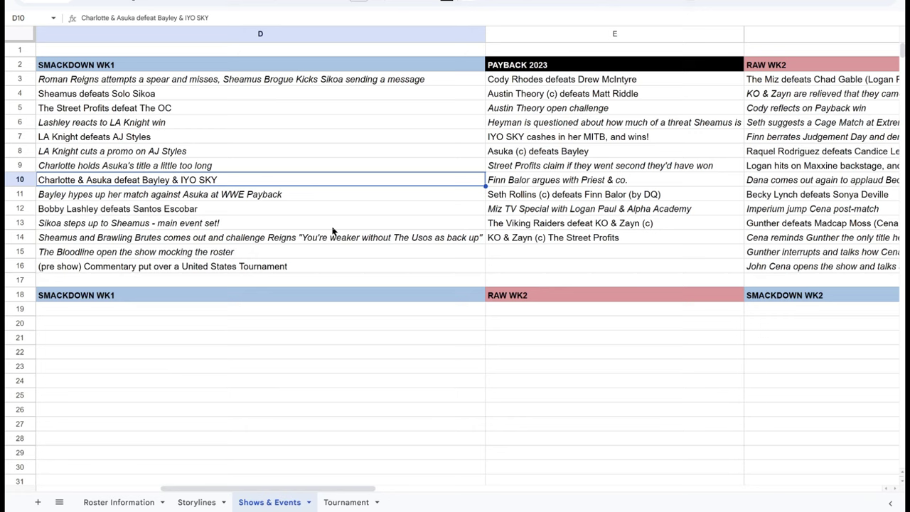
# Read the rest of SMACKDOWN WK1 from Charlotte holding Asuka's title up to the closing Roman Reigns and Sheamus segment.
pyautogui.press('Up')
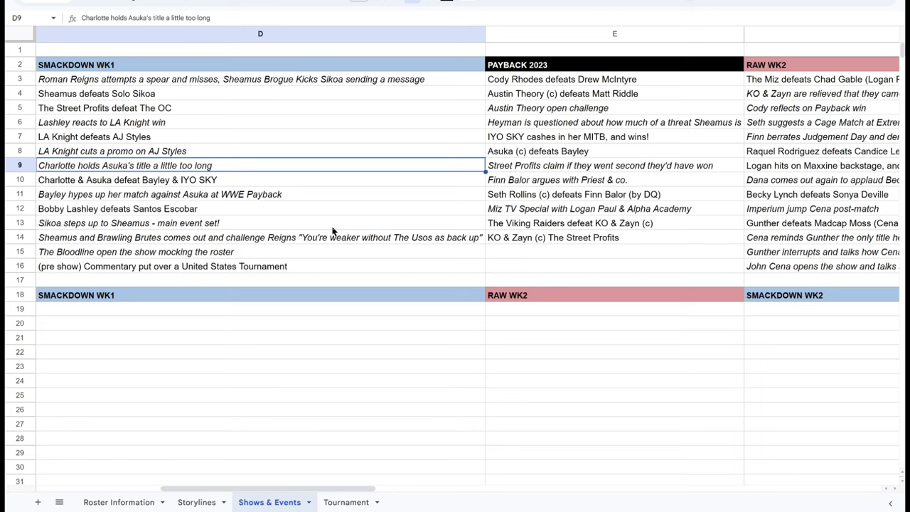
pyautogui.press('Up')
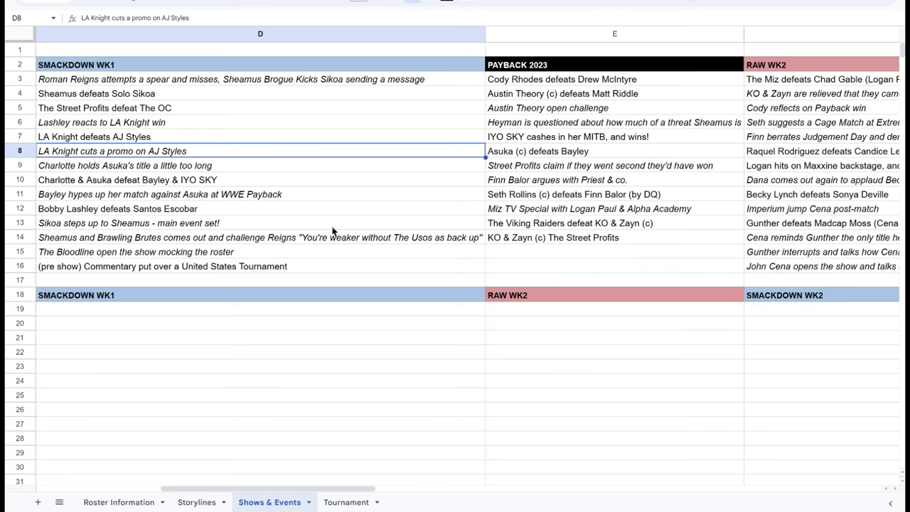
pyautogui.press('Up')
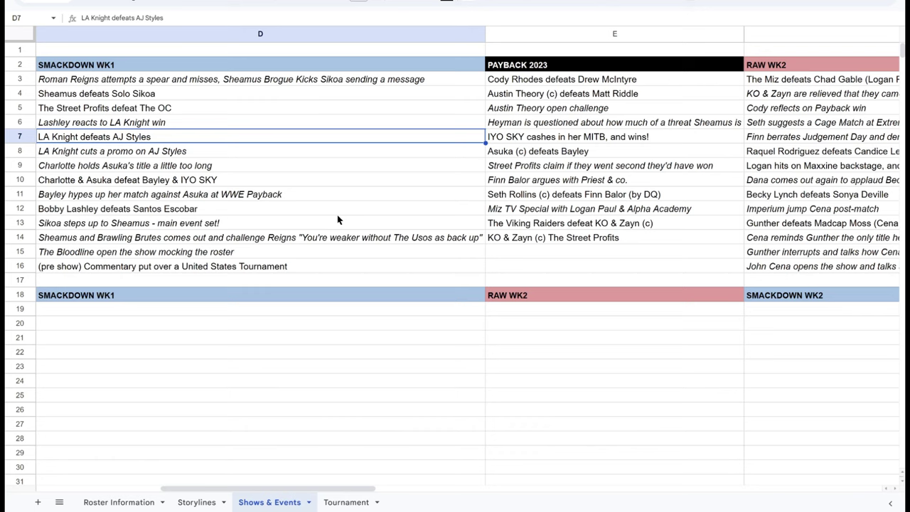
pyautogui.press('Up')
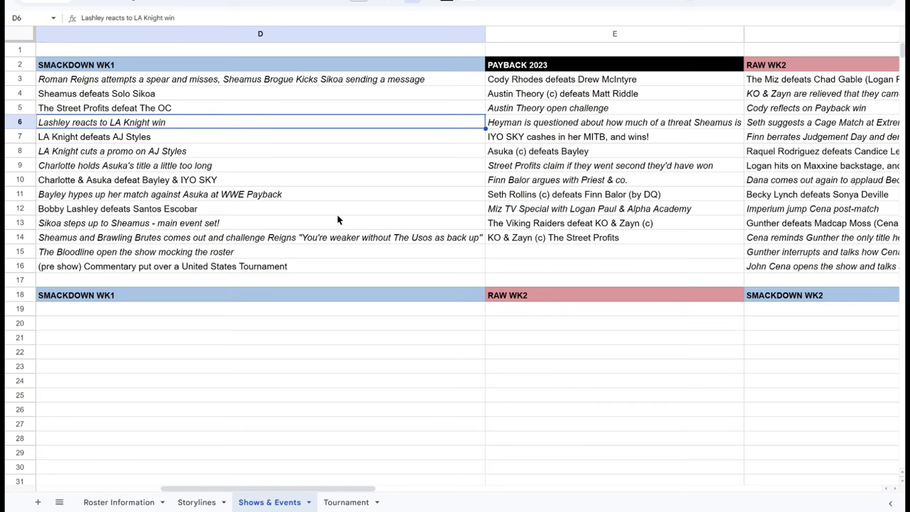
pyautogui.press('Up')
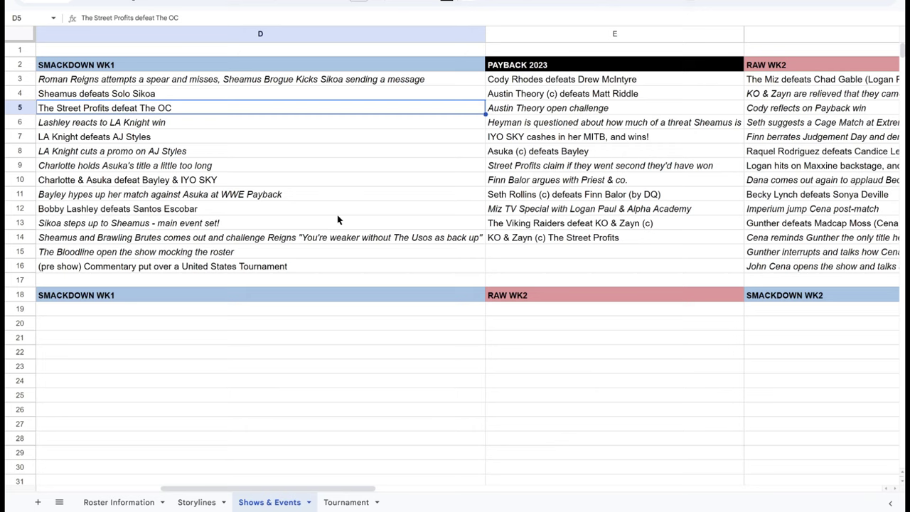
pyautogui.press('Up')
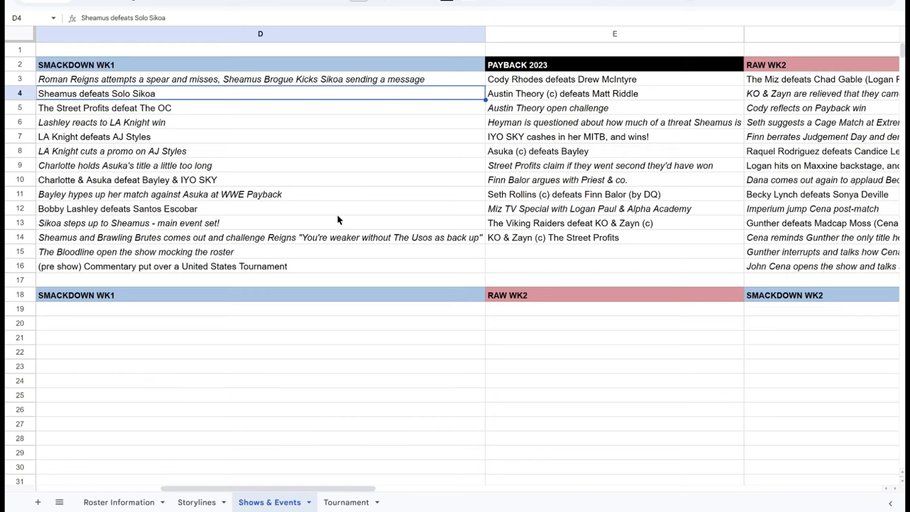
pyautogui.press('Up')
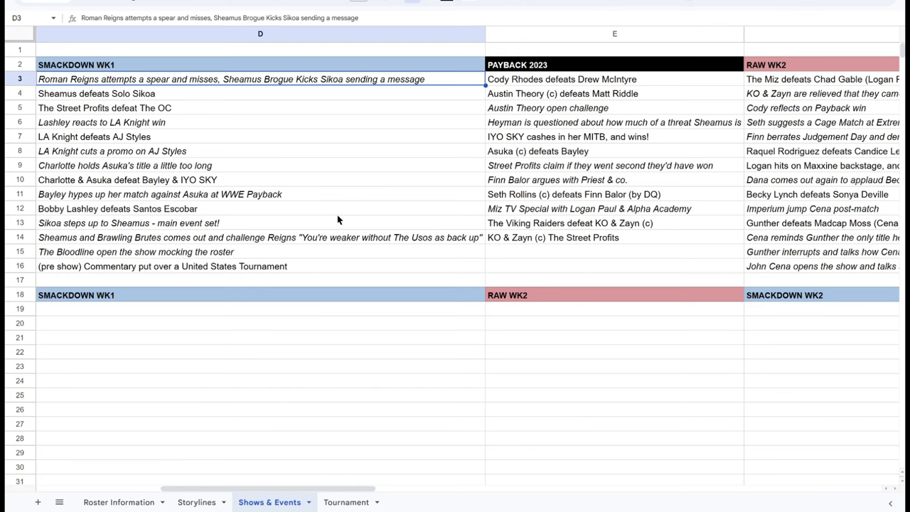
# Run through the PAYBACK 2023 card and stop at its opening KO & Zayn and Street Profits match.
pyautogui.press('Right')
pyautogui.press('Down')
pyautogui.press('Down')
pyautogui.press('Down')
pyautogui.press('Down')
pyautogui.press('Down')
pyautogui.press('Down')
pyautogui.press('Down')
pyautogui.press('Down')
pyautogui.press('Down')
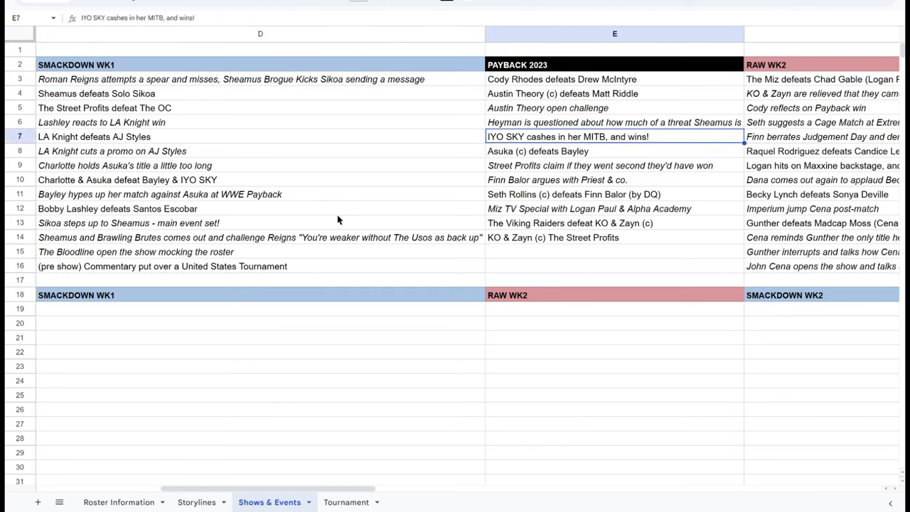
pyautogui.press('Up')
pyautogui.press('Up')
pyautogui.press('Up')
pyautogui.press('Up')
pyautogui.press('Up')
pyautogui.press('Up')
pyautogui.press('Up')
pyautogui.press('Up')
pyautogui.press('Down')
pyautogui.press('Down')
pyautogui.press('Down')
pyautogui.press('Down')
pyautogui.press('Down')
pyautogui.press('Down')
pyautogui.press('Down')
pyautogui.press('Down')
pyautogui.press('Down')
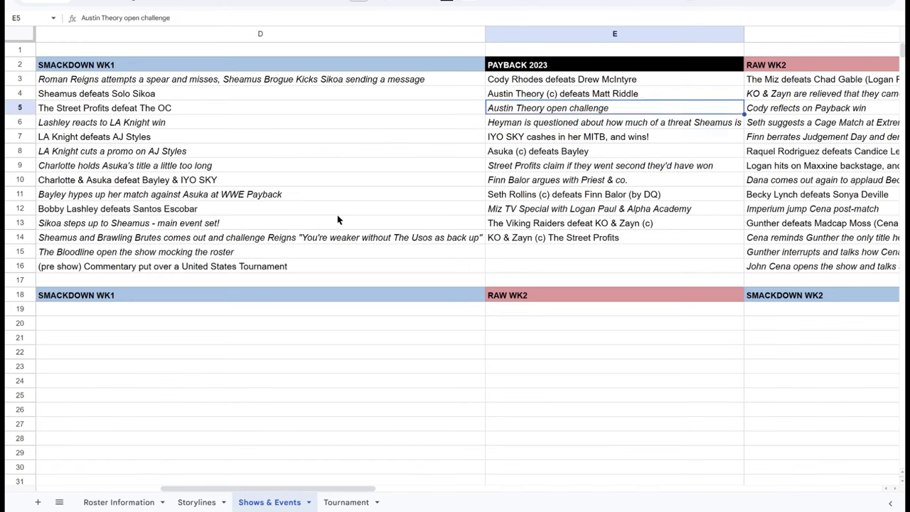
pyautogui.press('Down')
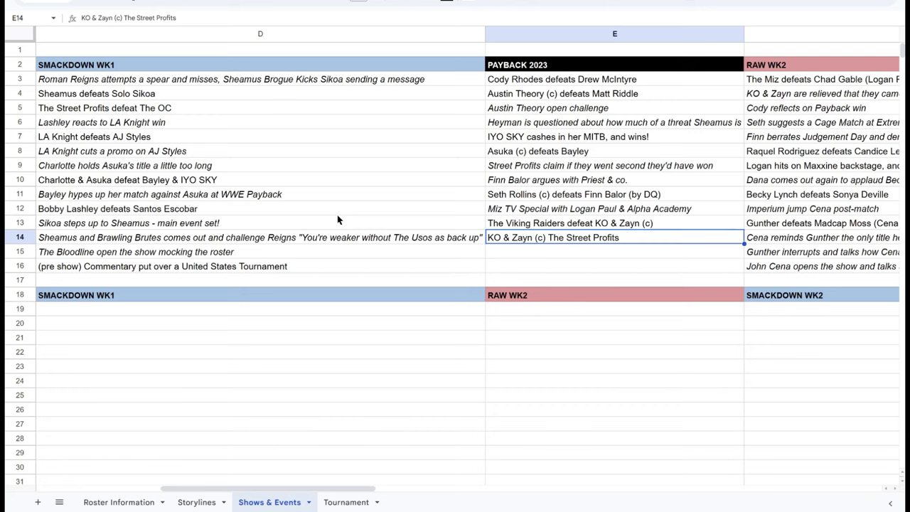
# Insert the missing word in the PAYBACK 2023 opener so it reads "KO & Zayn (c) defeat The Street Profits".
pyautogui.doubleClick(549, 240)
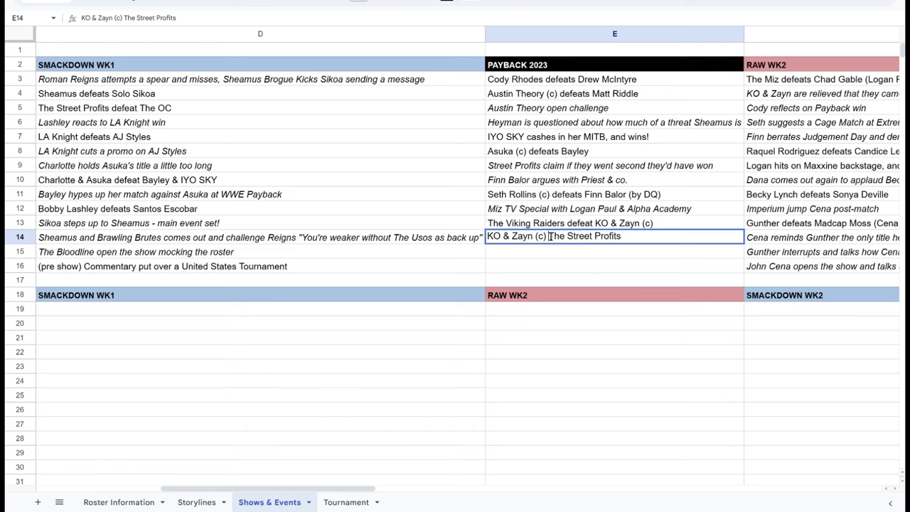
pyautogui.write('de')
pyautogui.press('BackSpace')
pyautogui.press('BackSpace')
pyautogui.press('BackSpace')
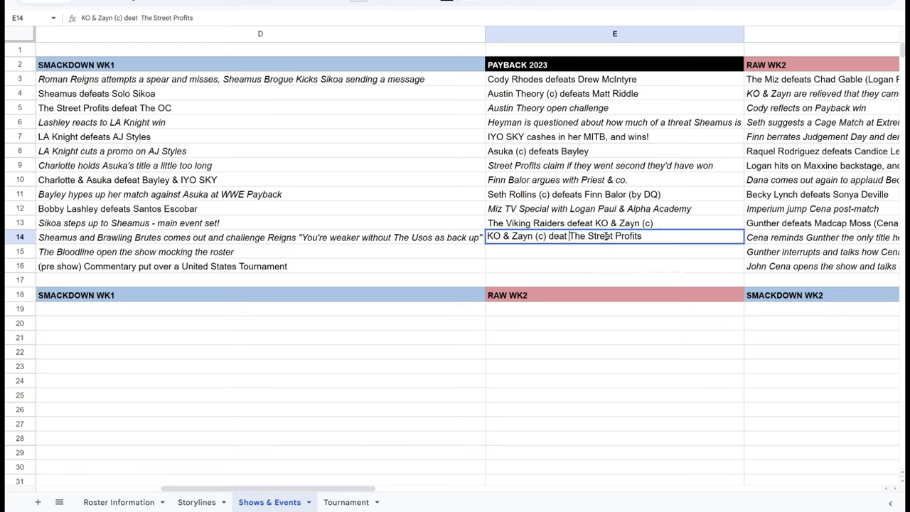
pyautogui.write('feat')
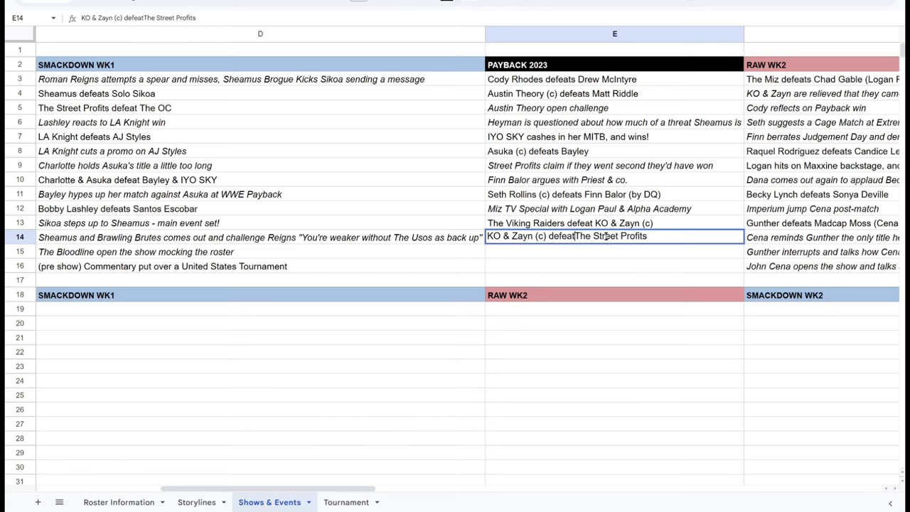
pyautogui.press('Return')
pyautogui.click(606, 241)
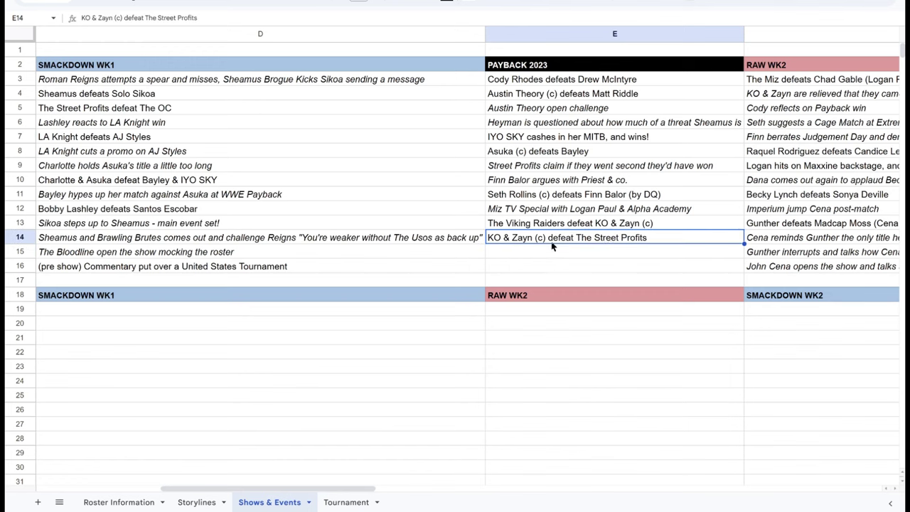
# Append "- 22 min" to the KO & Zayn and Street Profits match entry on the PAYBACK 2023 card.
pyautogui.click(664, 226)
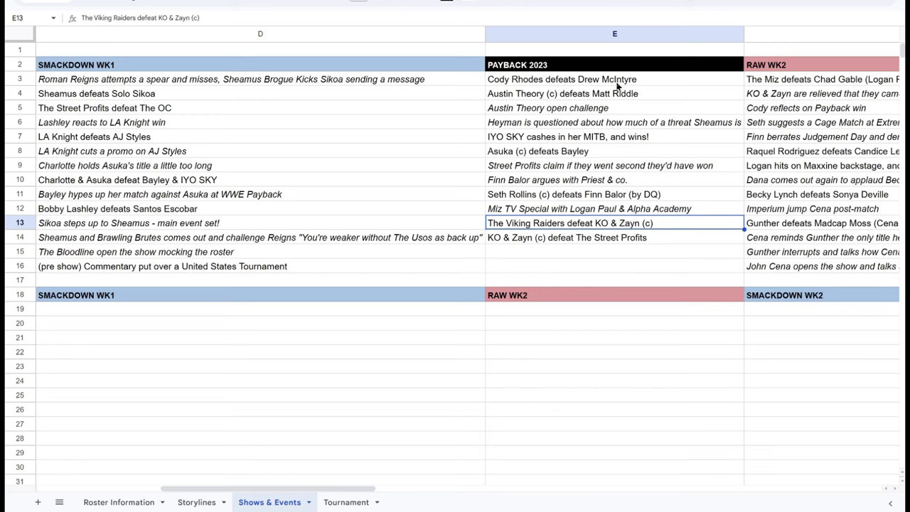
pyautogui.moveTo(619, 85)
pyautogui.mouseDown()
pyautogui.moveTo(622, 222)
pyautogui.moveTo(680, 240)
pyautogui.mouseUp()
pyautogui.click(682, 238)
pyautogui.doubleClick(684, 237)
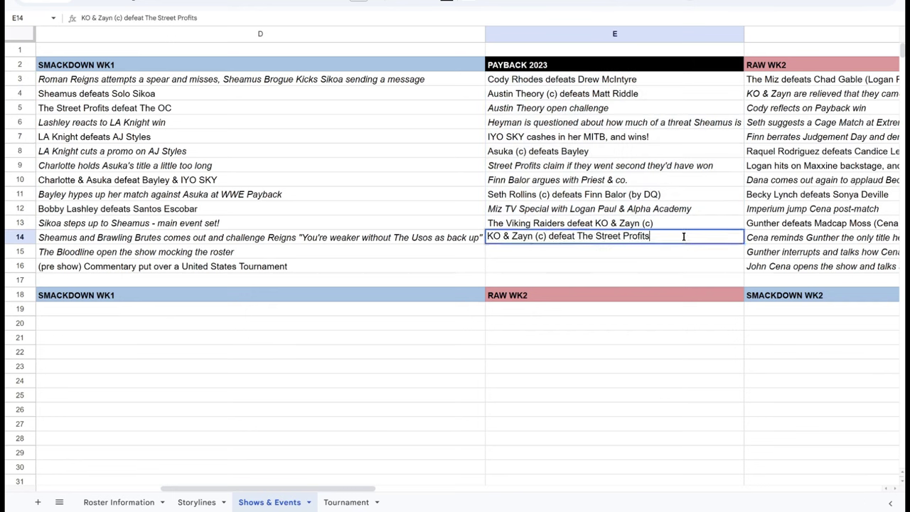
pyautogui.write('- 22 min')
pyautogui.click(681, 225)
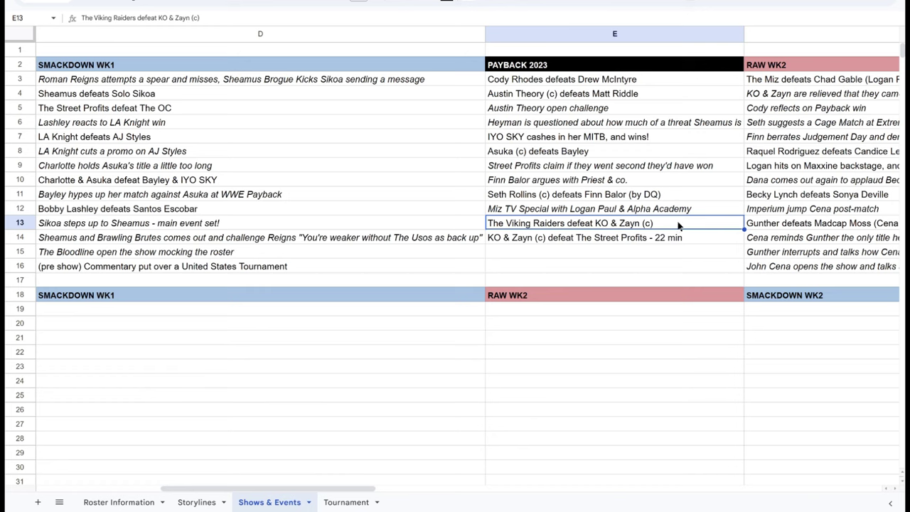
# Append "- 13 mins" to the Viking Raiders and KO & Zayn match entry on the PAYBACK 2023 card.
pyautogui.doubleClick(714, 225)
pyautogui.write('-')
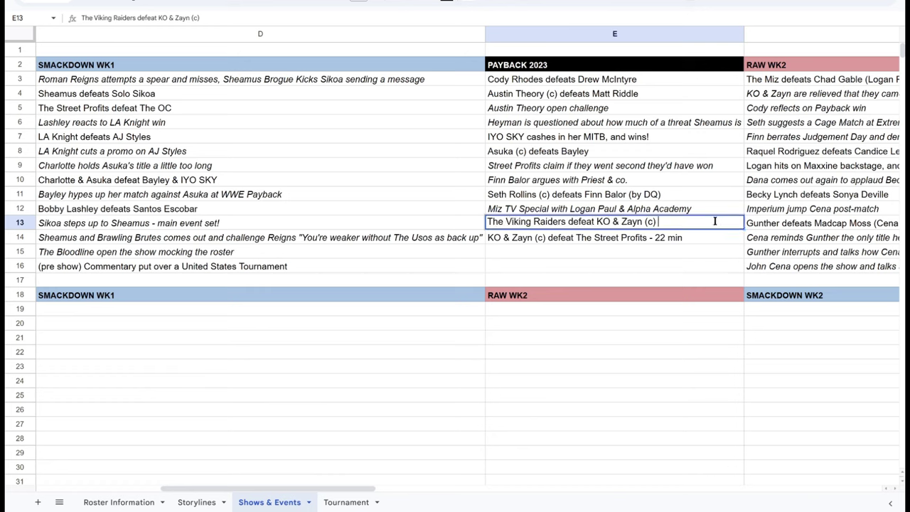
pyautogui.write(' 13 mins')
pyautogui.click(626, 246)
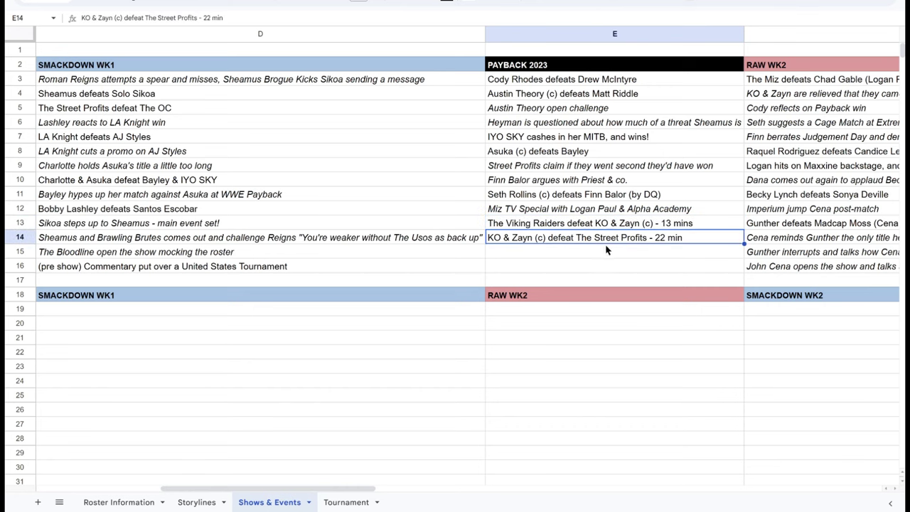
pyautogui.click(674, 226)
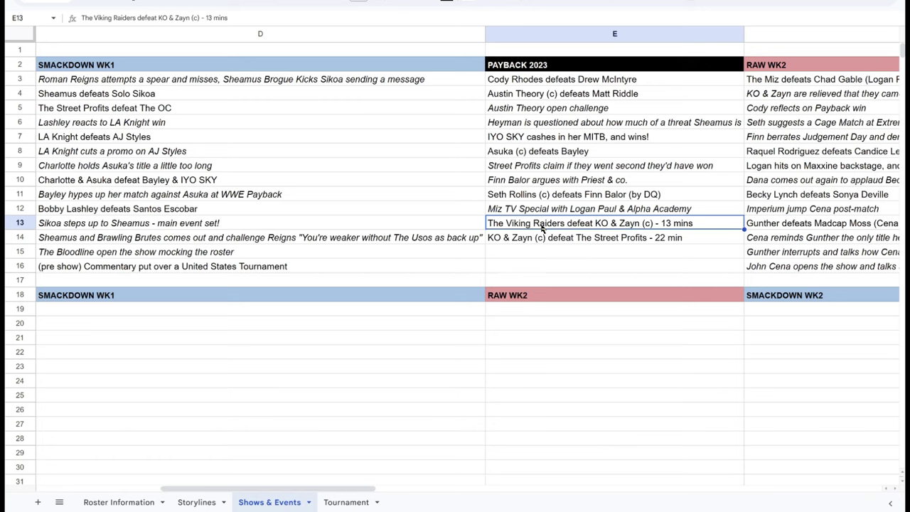
# Check the Miz TV Special entry on the PAYBACK 2023 card and revisit the SMACKDOWN WK1 Reigns and Sheamus segment.
pyautogui.press('Up')
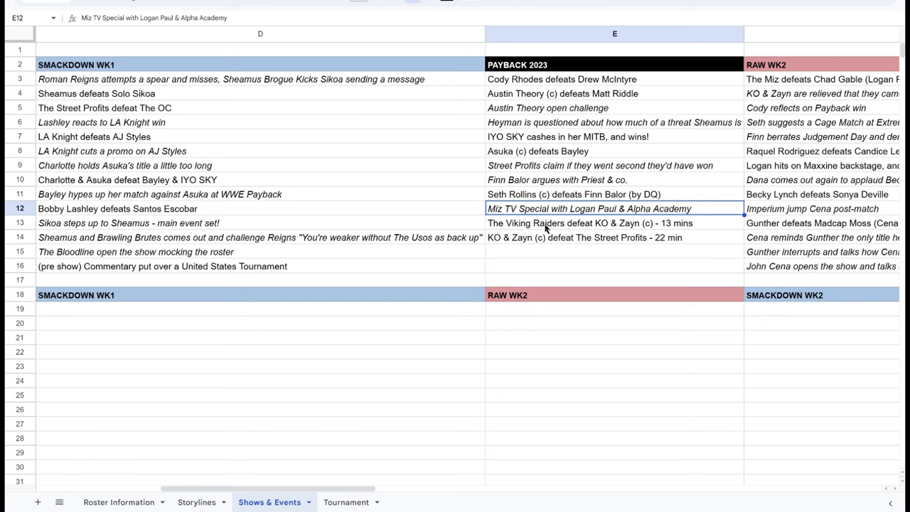
pyautogui.click(355, 153)
pyautogui.click(542, 153)
pyautogui.click(540, 171)
pyautogui.click(339, 126)
pyautogui.click(77, 79)
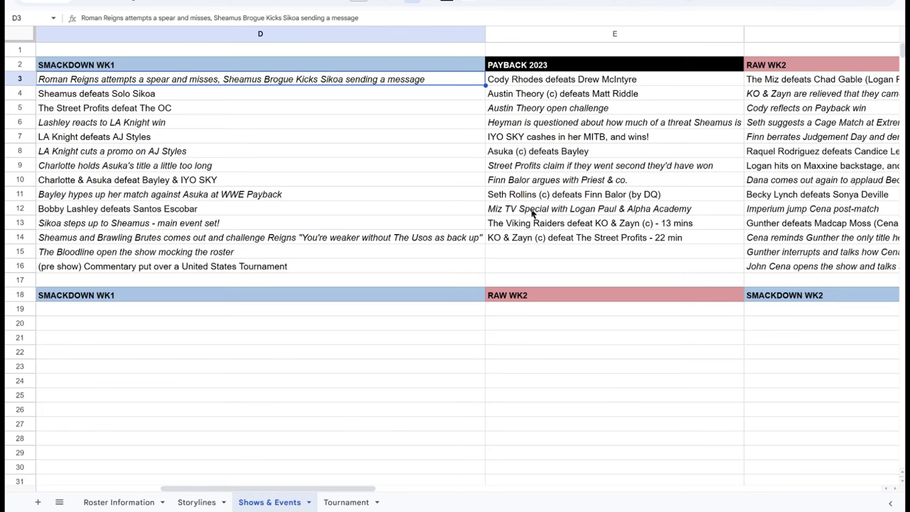
# Review the PAYBACK 2023 card entry by entry, from the Miz TV Special up to the Cody Rhodes and Drew McIntyre main event.
pyautogui.press('Left')
pyautogui.press('Right')
pyautogui.press('Right')
pyautogui.press('Down')
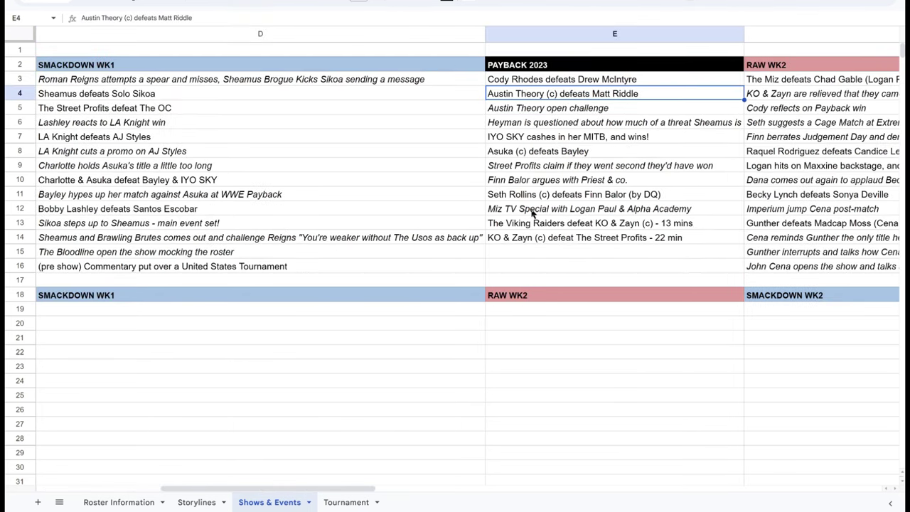
pyautogui.click(532, 209)
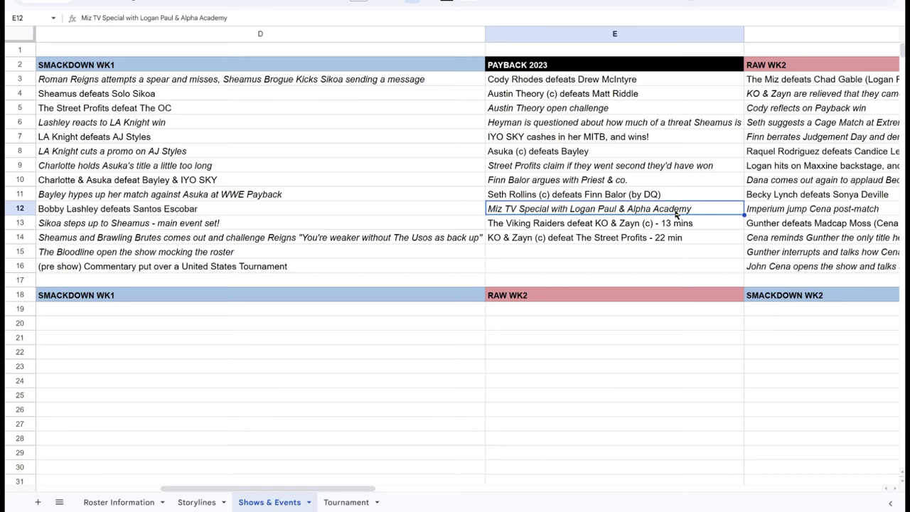
pyautogui.press('Up')
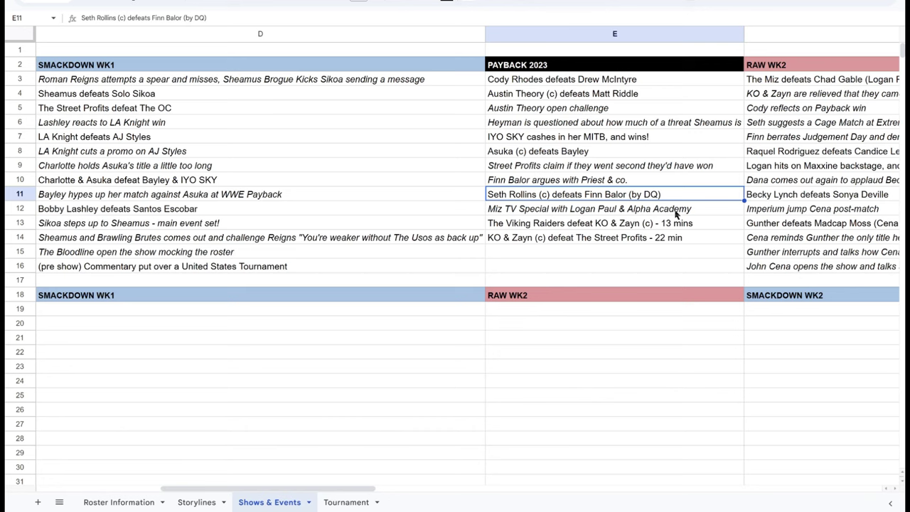
pyautogui.press('Up')
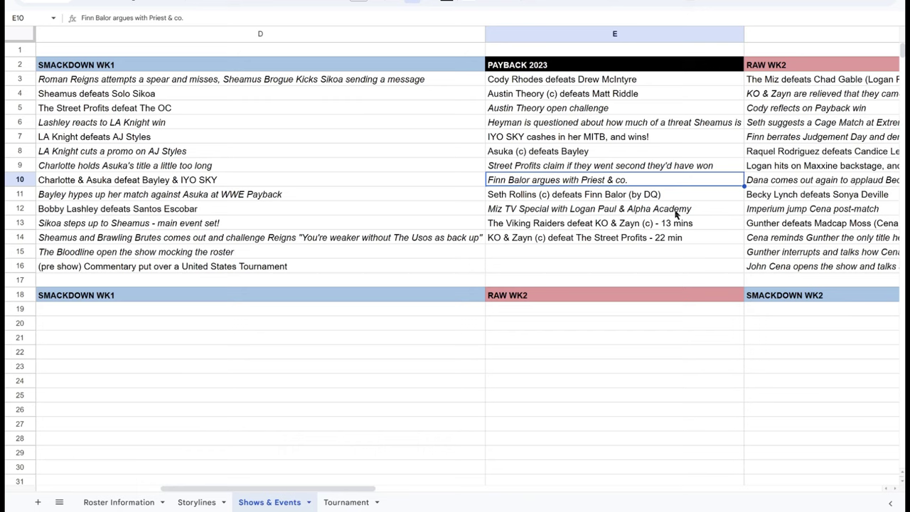
pyautogui.press('Up')
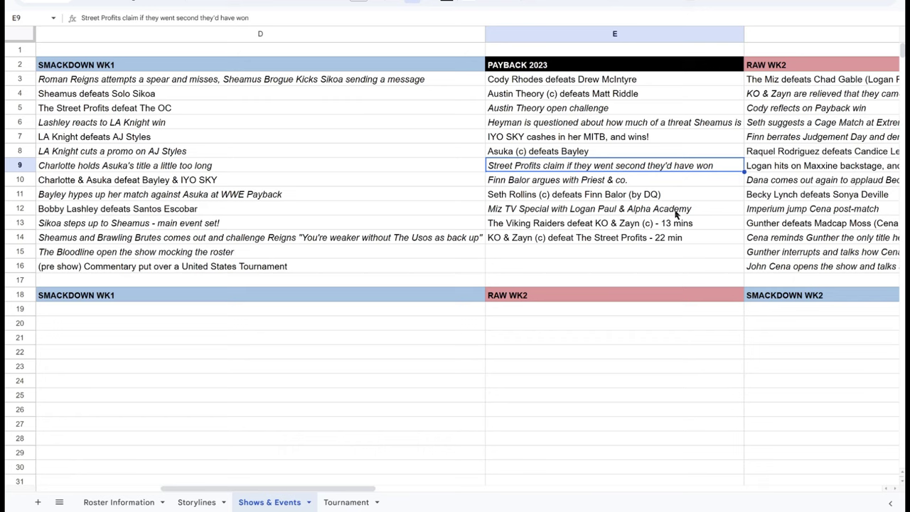
pyautogui.press('Up')
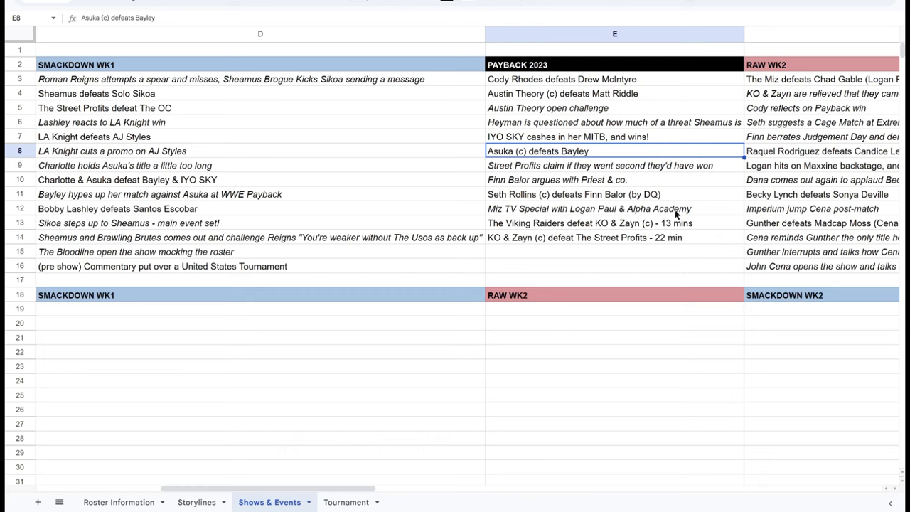
pyautogui.press('Up')
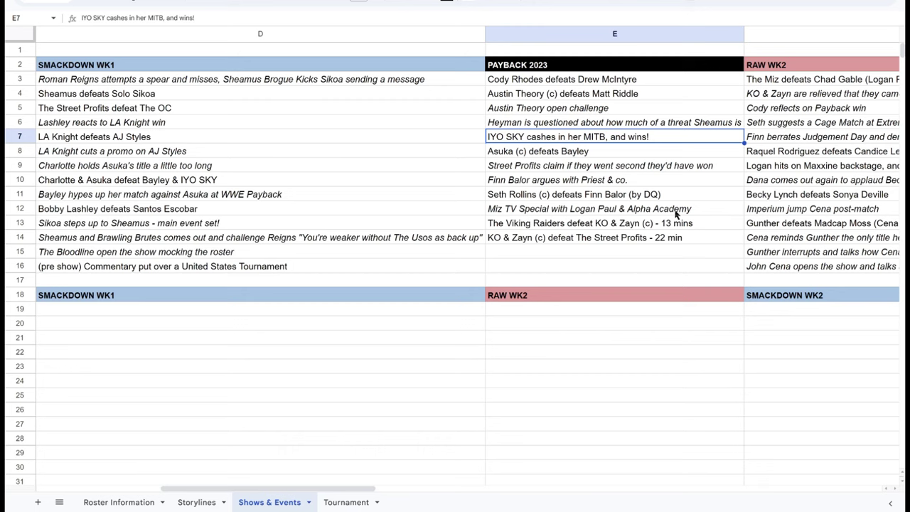
pyautogui.press('Up')
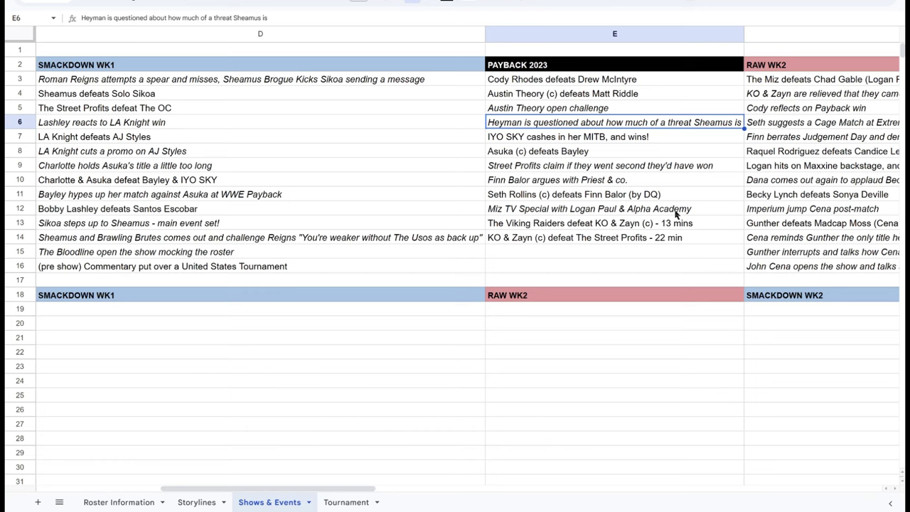
pyautogui.press('Up')
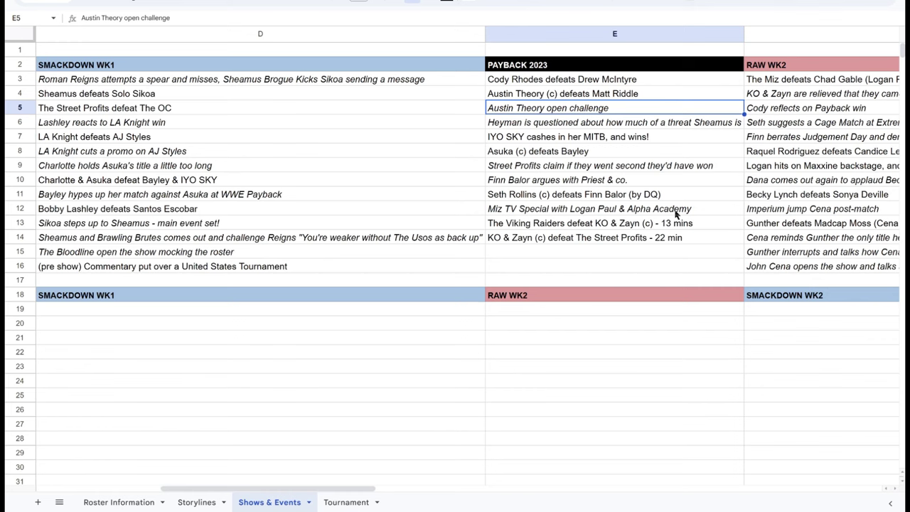
pyautogui.press('Up')
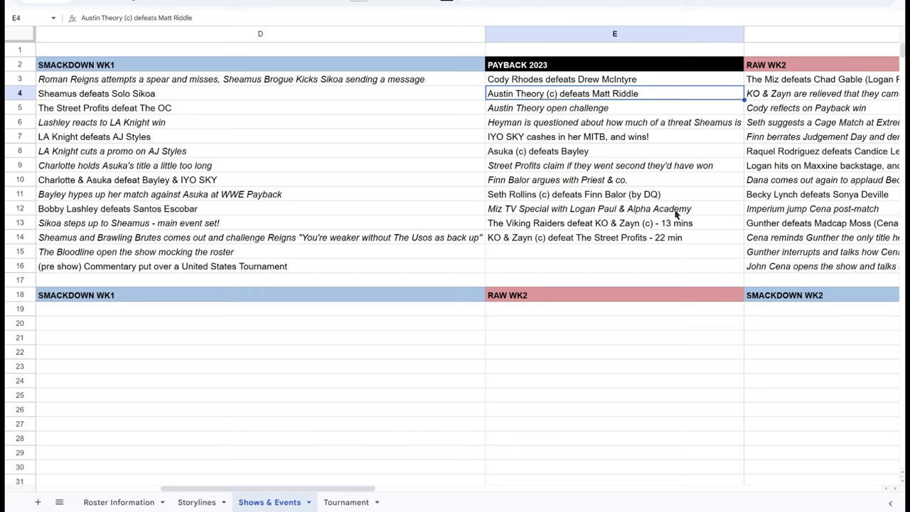
pyautogui.press('Up')
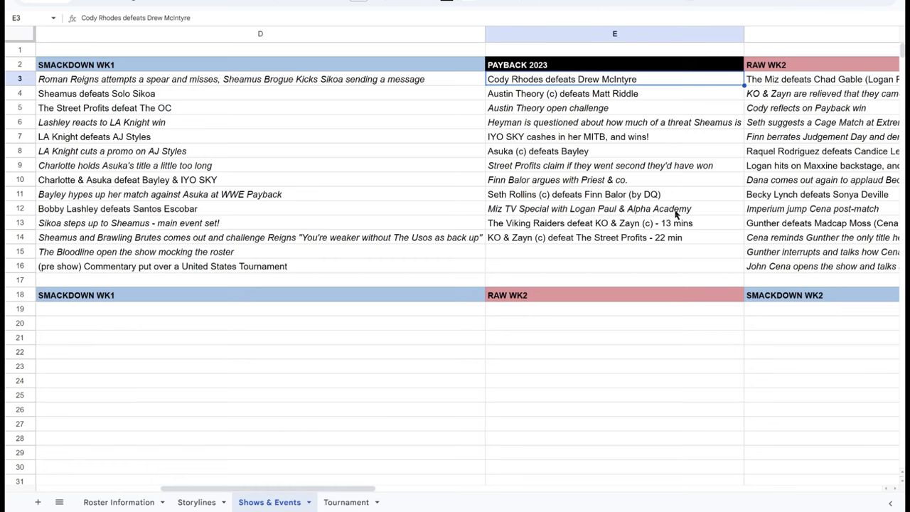
# Review the RAW WK2 card's opening entries, from John Cena opening the show up to Imperium's post-match attack on Cena.
pyautogui.press('Right')
pyautogui.press('Right')
pyautogui.press('Left')
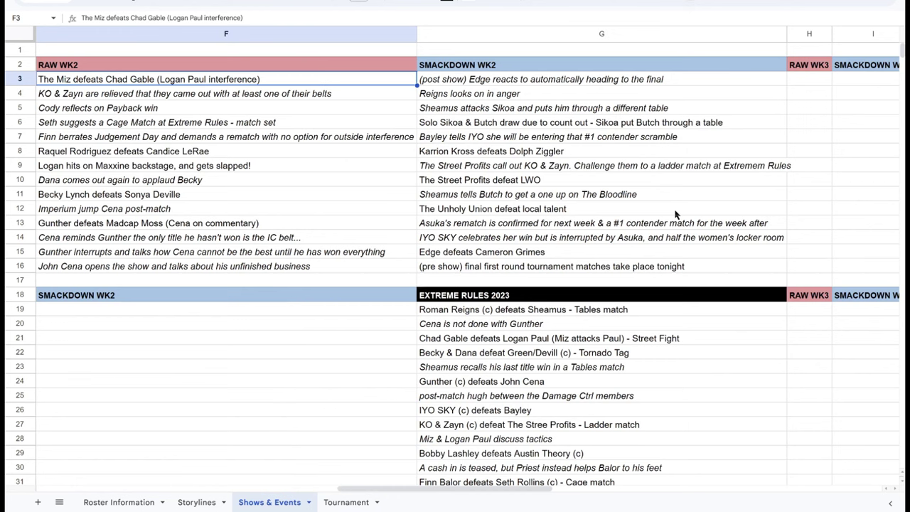
pyautogui.press('Down')
pyautogui.press('Down')
pyautogui.press('Down')
pyautogui.press('Down')
pyautogui.press('Down')
pyautogui.press('Down')
pyautogui.press('Down')
pyautogui.press('Down')
pyautogui.press('Down')
pyautogui.press('Down')
pyautogui.press('Down')
pyautogui.press('Down')
pyautogui.press('Down')
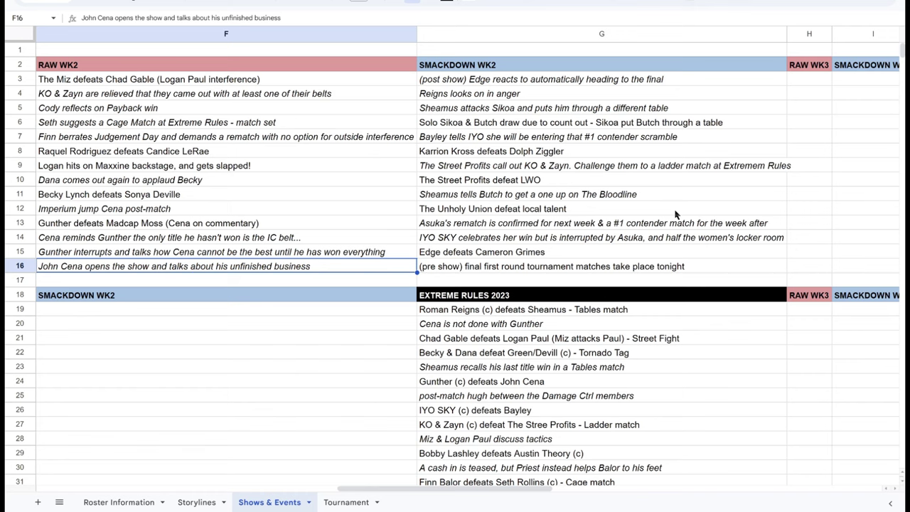
pyautogui.press('Up')
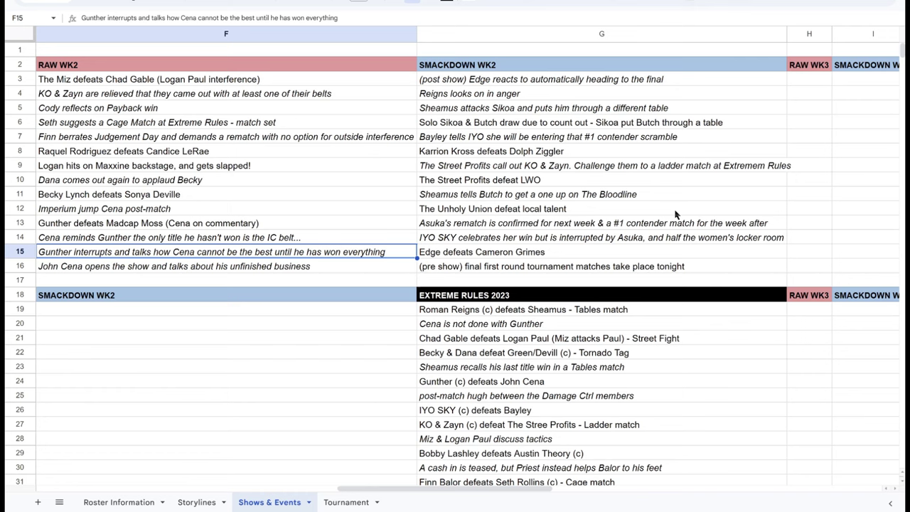
pyautogui.press('Up')
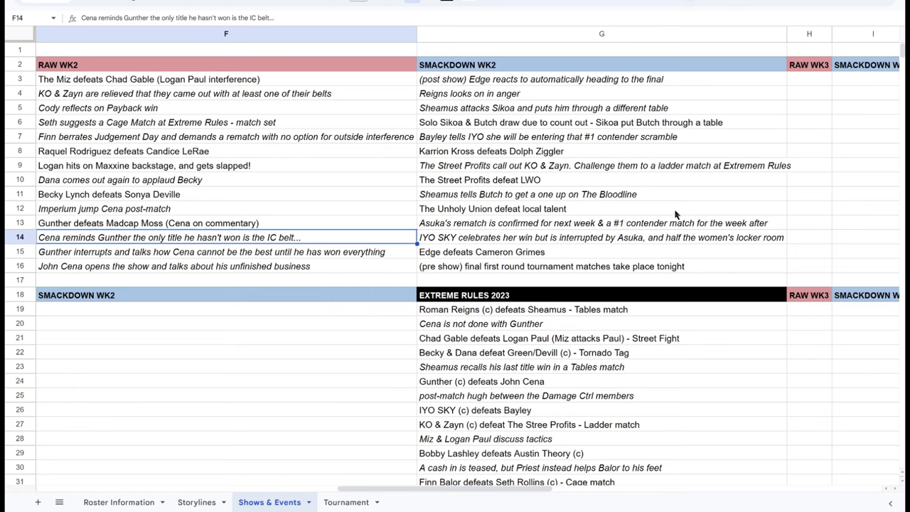
pyautogui.press('Up')
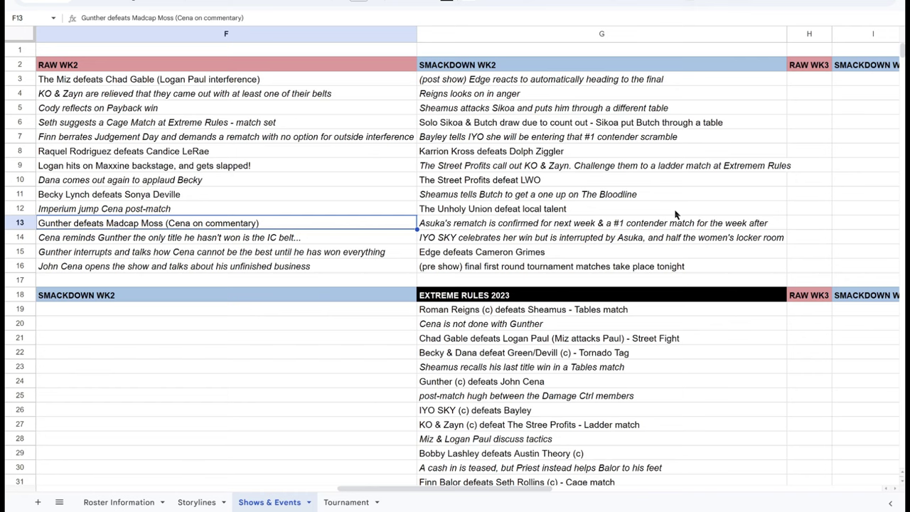
pyautogui.press('Up')
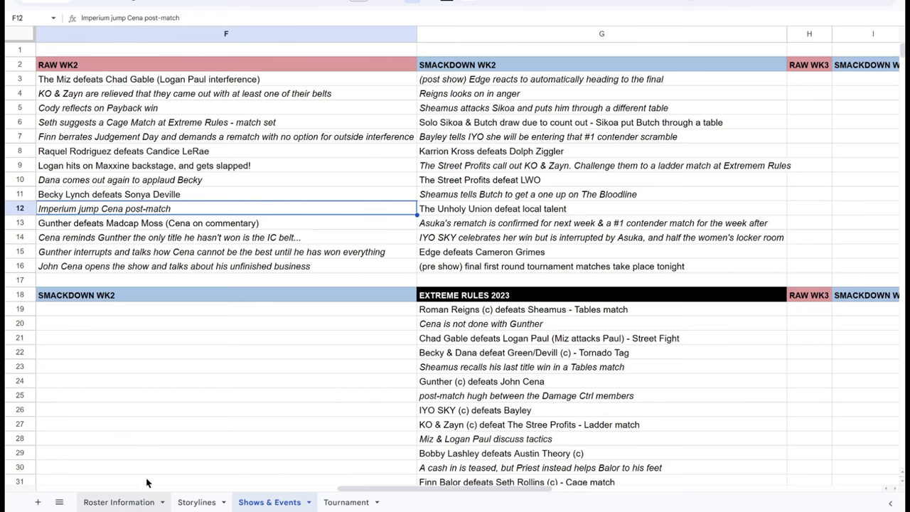
# Look over the Roster Information and Tournament sheets, and return to the Shows & Events sheet.
pyautogui.click(132, 502)
pyautogui.click(70, 187)
pyautogui.press('Left')
pyautogui.press('Left')
pyautogui.press('Left')
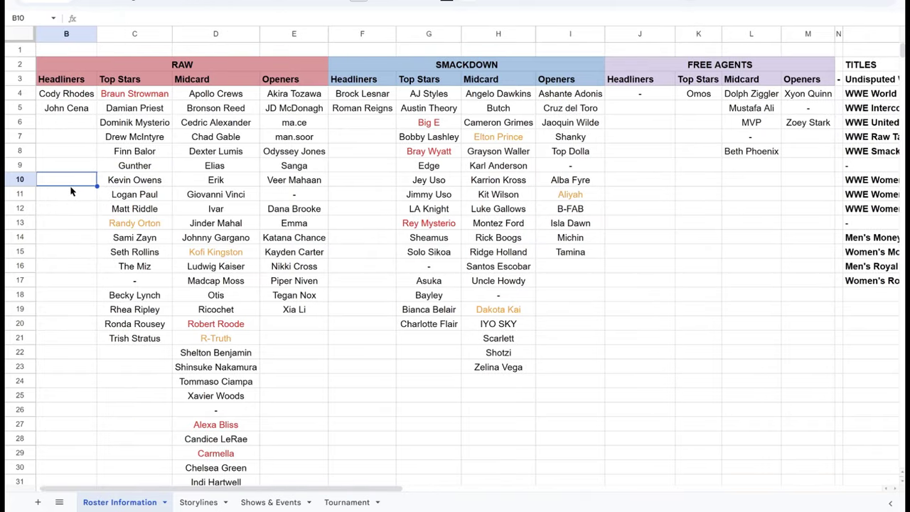
pyautogui.click(347, 504)
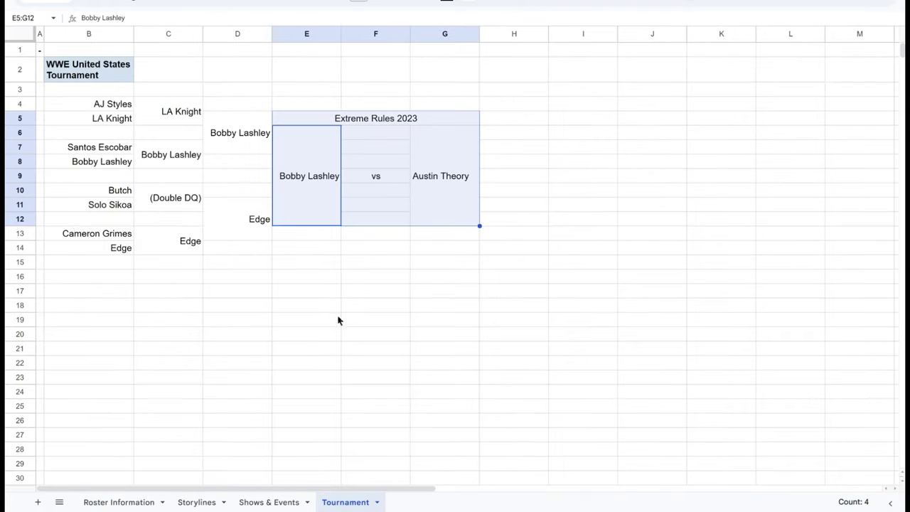
pyautogui.click(270, 502)
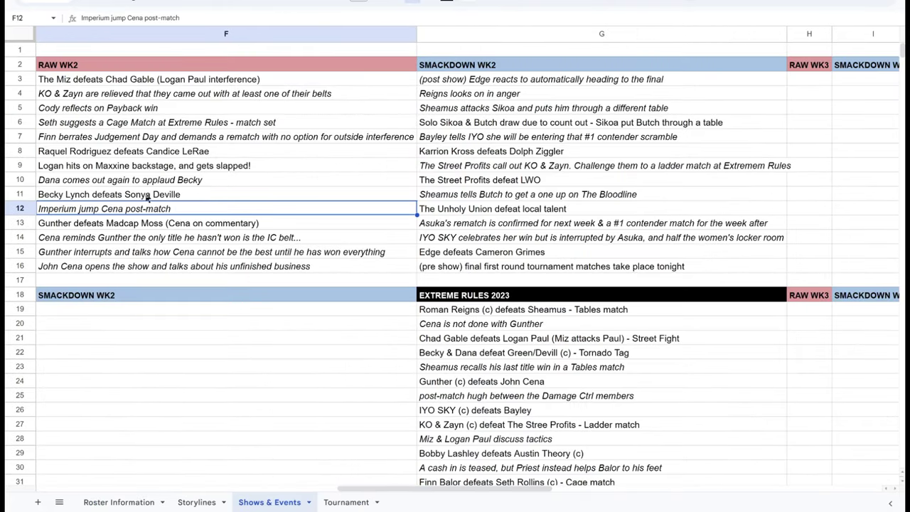
# Review the rest of the RAW WK2 card, from the Becky Lynch and Sonya Deville match up to The Miz and Chad Gable main event.
pyautogui.click(90, 198)
pyautogui.click(125, 209)
pyautogui.moveTo(206, 267); pyautogui.dragTo(190, 217)
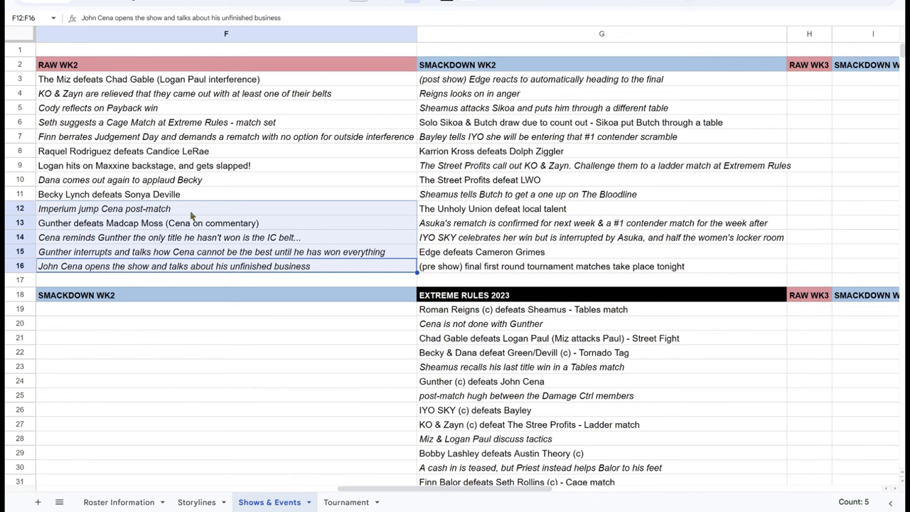
pyautogui.click(202, 194)
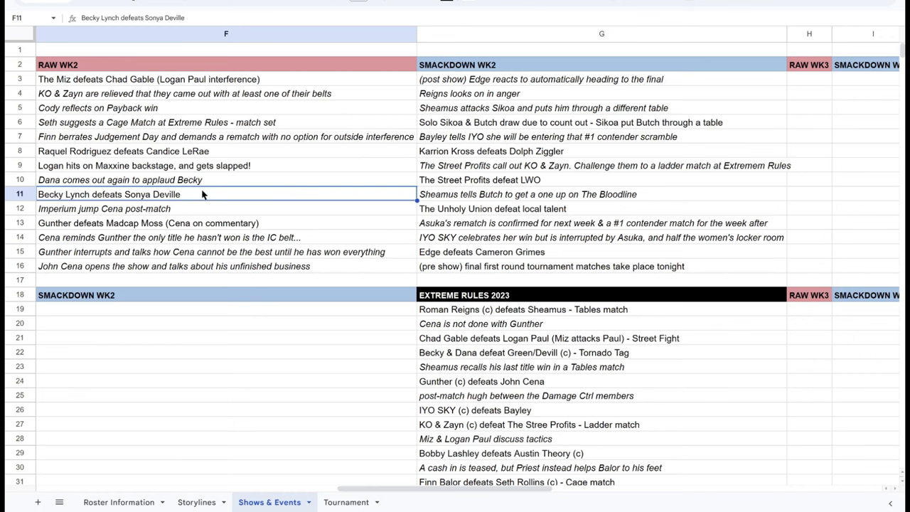
pyautogui.press('Up')
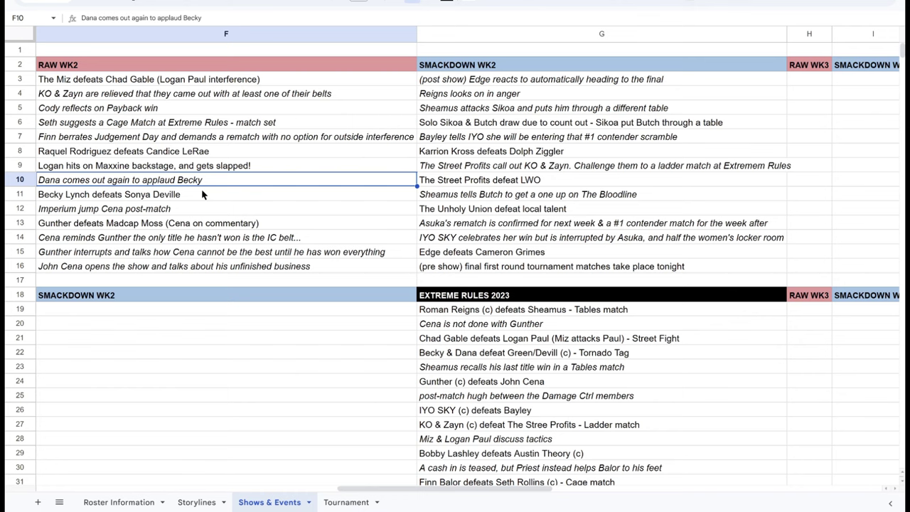
pyautogui.press('Up')
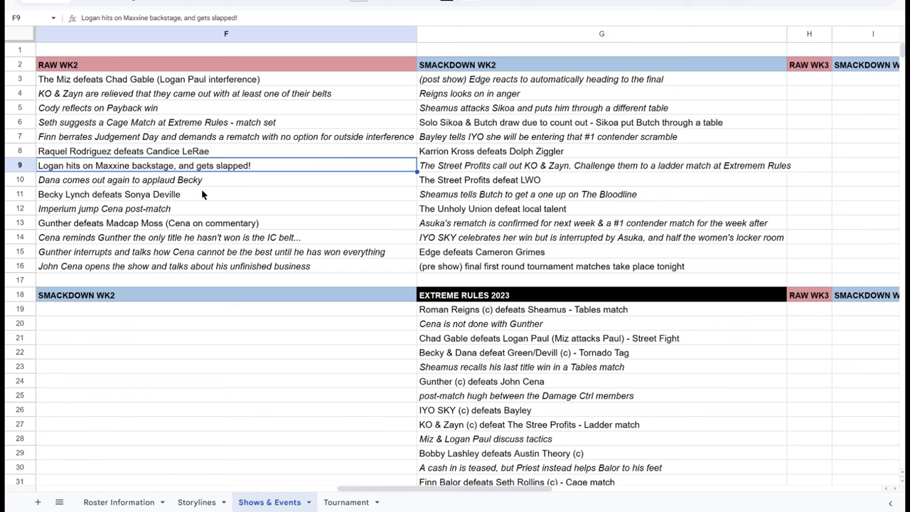
pyautogui.press('Up')
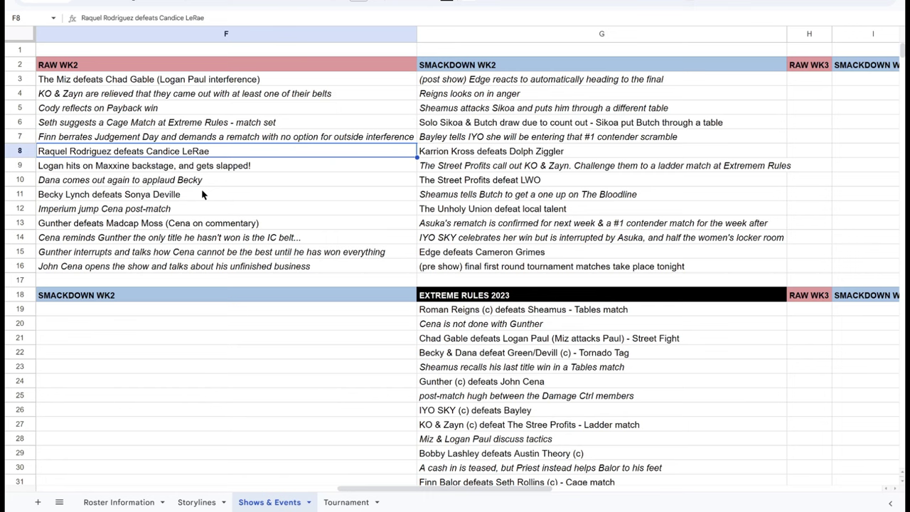
pyautogui.press('Up')
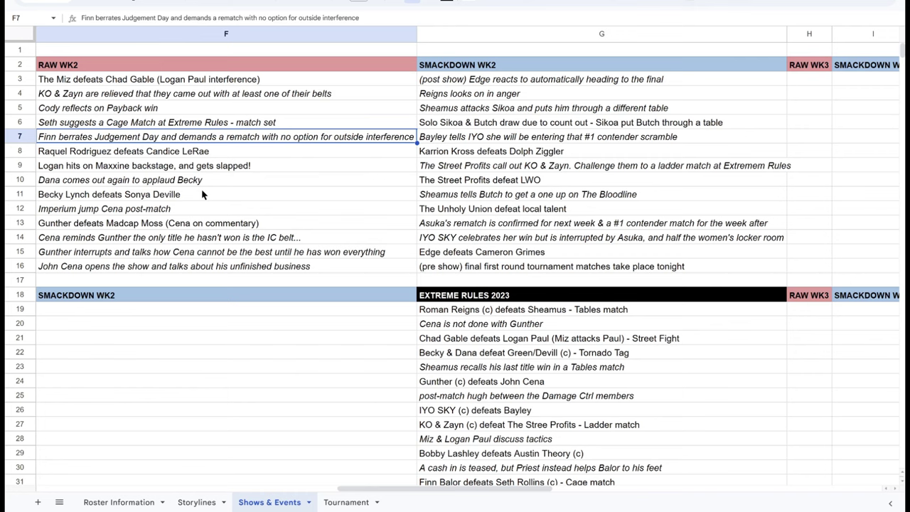
pyautogui.press('Up')
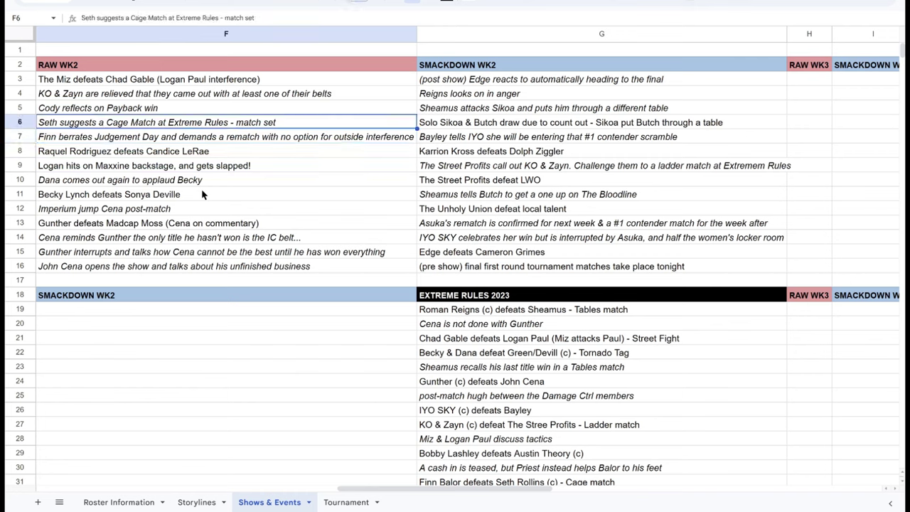
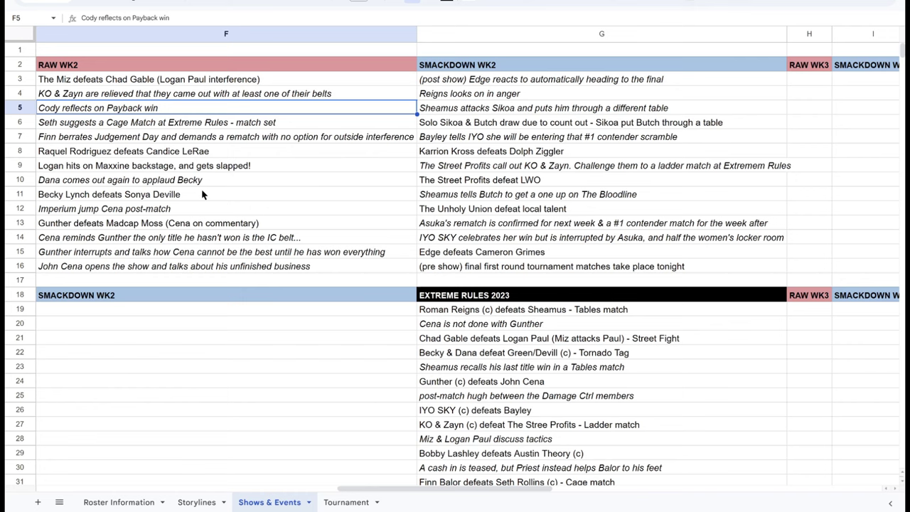
pyautogui.press('Up')
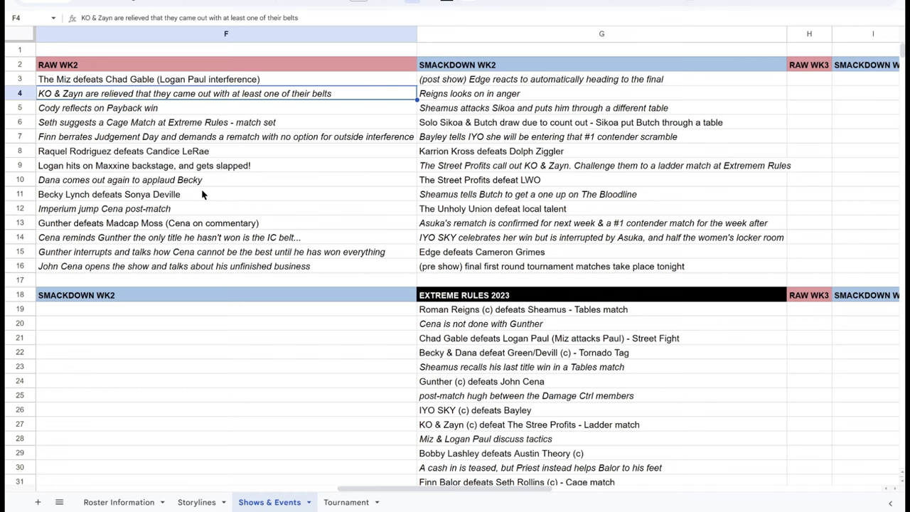
pyautogui.press('Up')
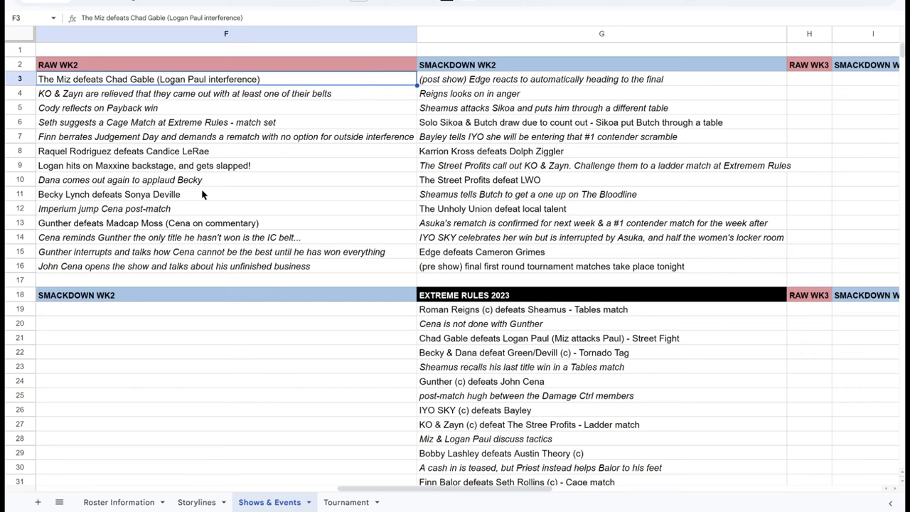
# Check the Miz, Logan Paul and Alpha Academy storyline entries for the following weeks on the Storylines sheet.
pyautogui.click(186, 502)
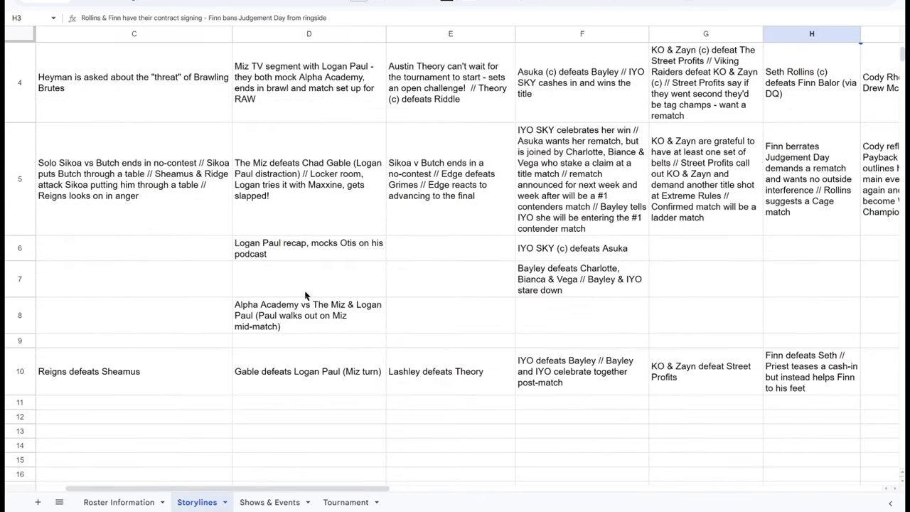
pyautogui.click(300, 208)
pyautogui.click(275, 309)
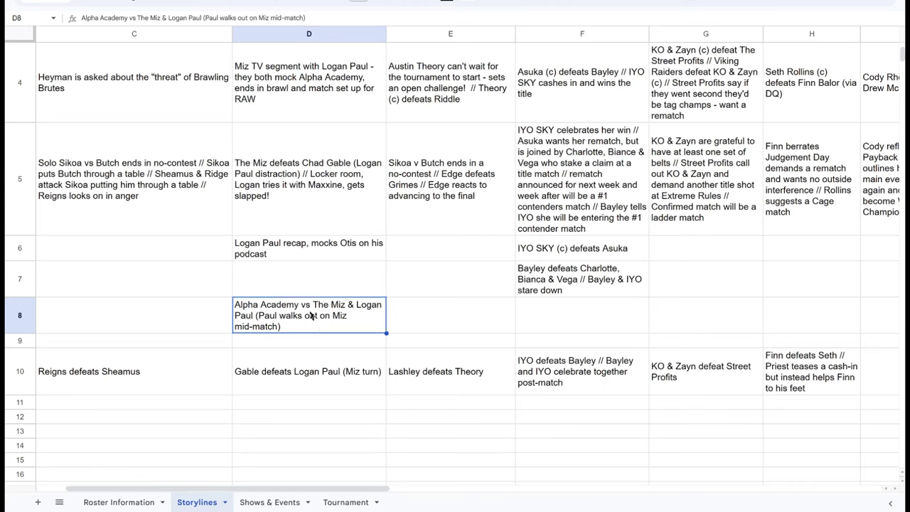
pyautogui.click(299, 274)
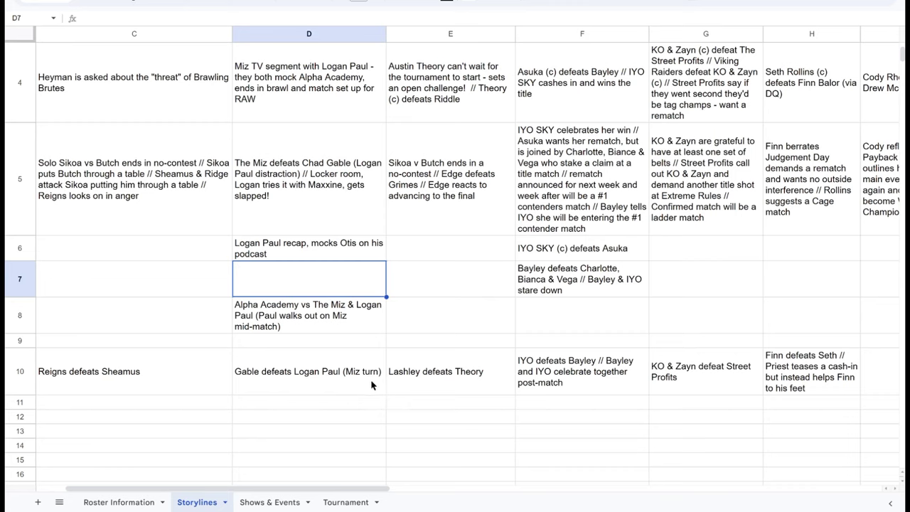
# Return to the Shows & Events sheet and review the SMACKDOWN WK2 entries from the pre-show tournament note up to Sheamus's talk with Butch.
pyautogui.click(276, 501)
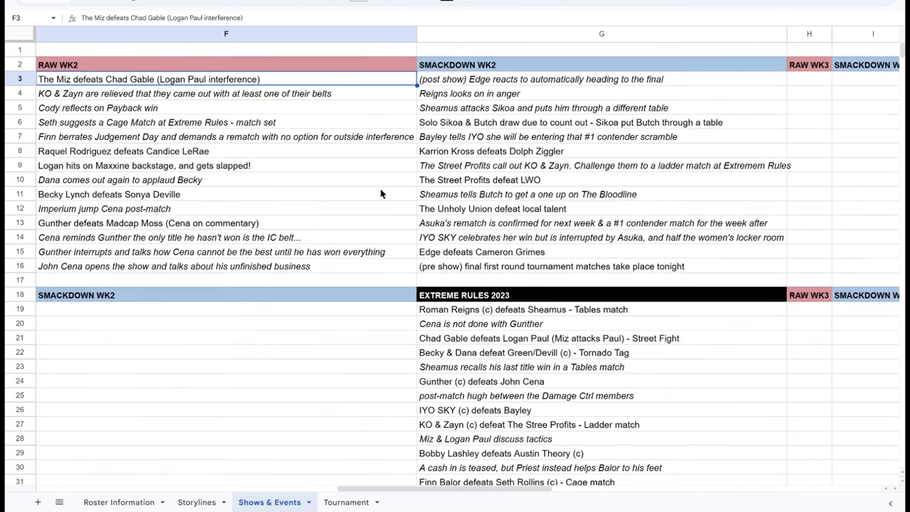
pyautogui.click(447, 100)
pyautogui.press('Right')
pyautogui.press('Left')
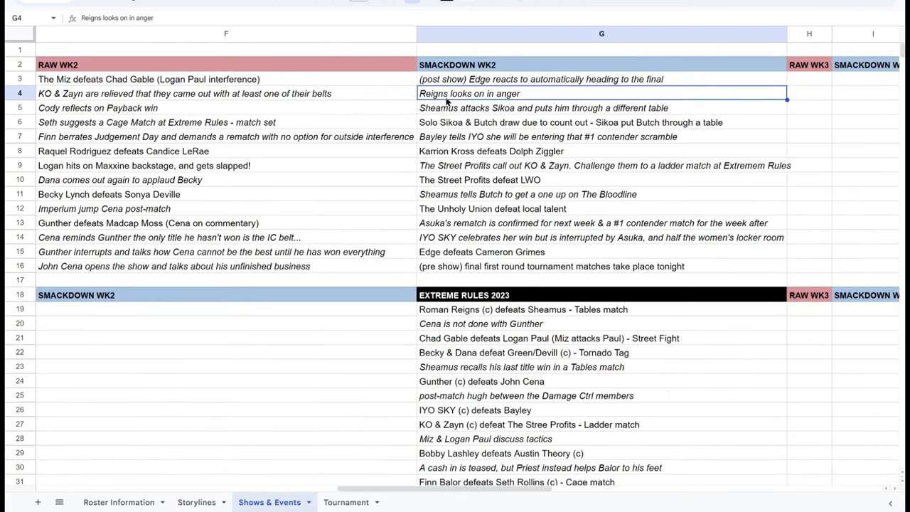
pyautogui.click(539, 268)
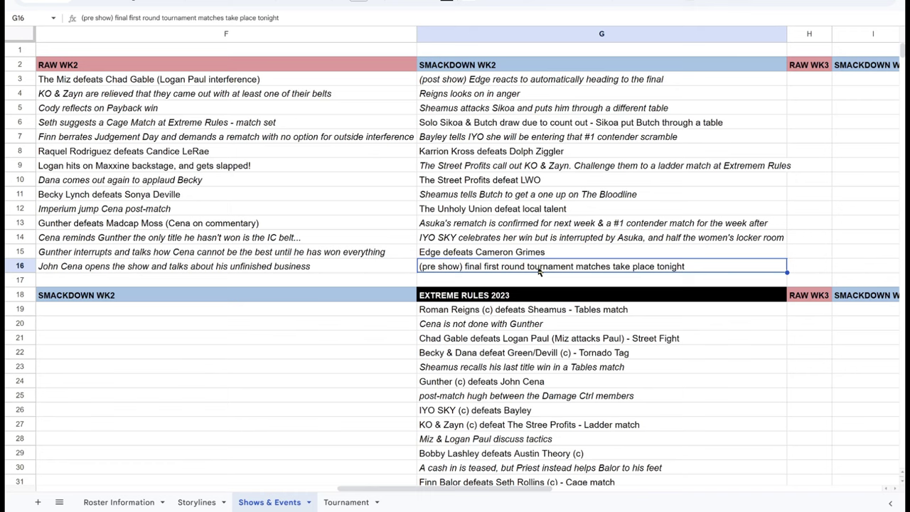
pyautogui.click(769, 242)
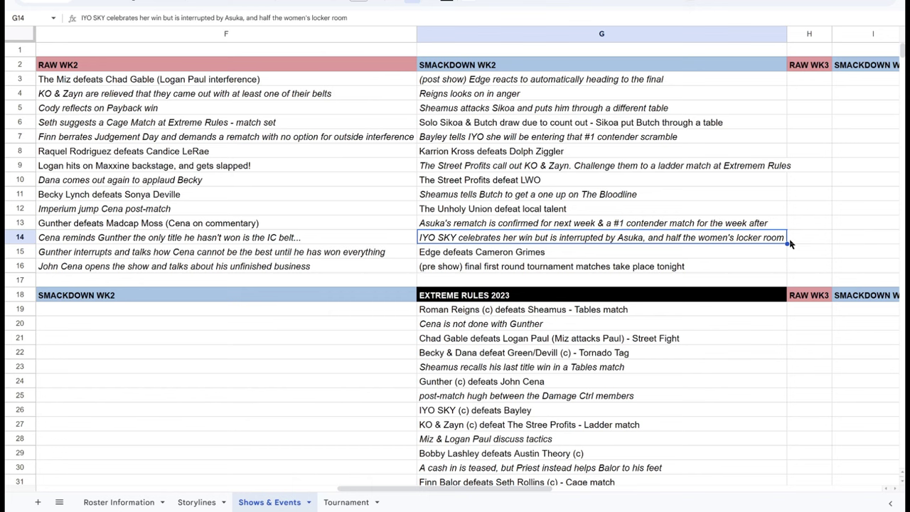
pyautogui.press('Up')
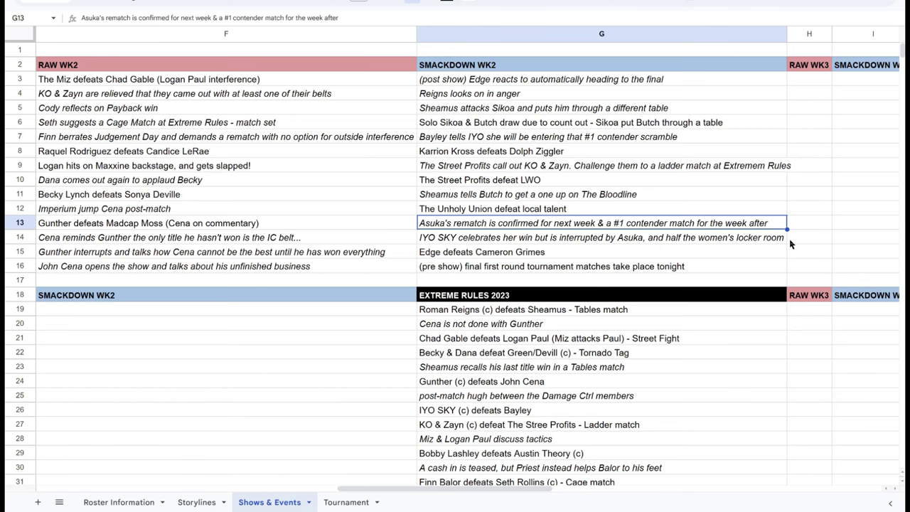
pyautogui.click(861, 152)
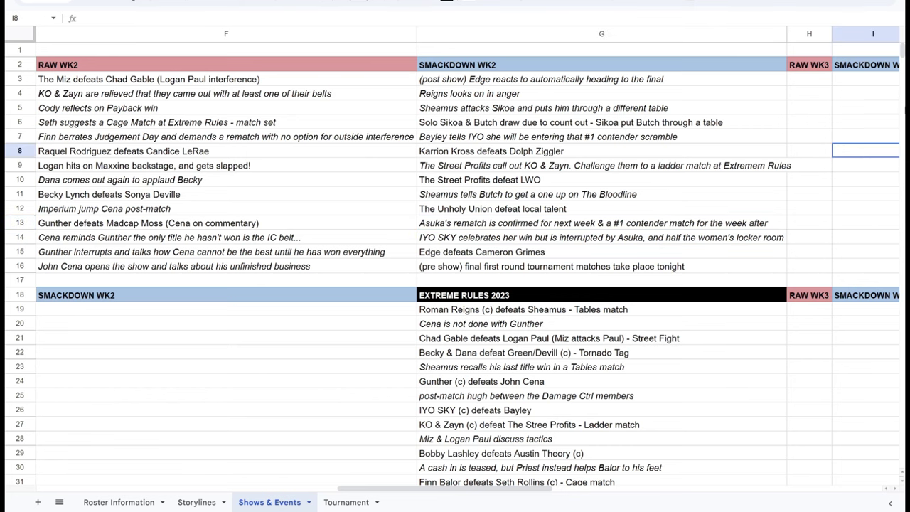
pyautogui.click(500, 226)
pyautogui.click(497, 211)
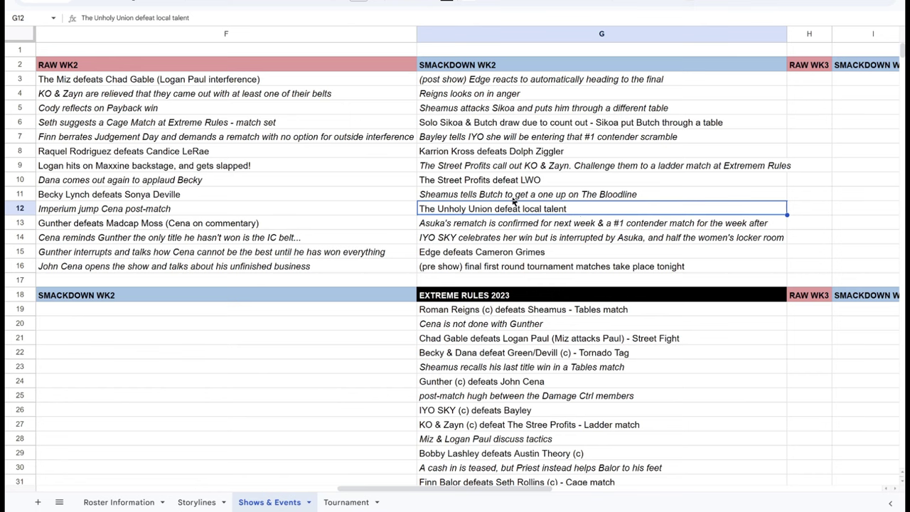
pyautogui.click(449, 199)
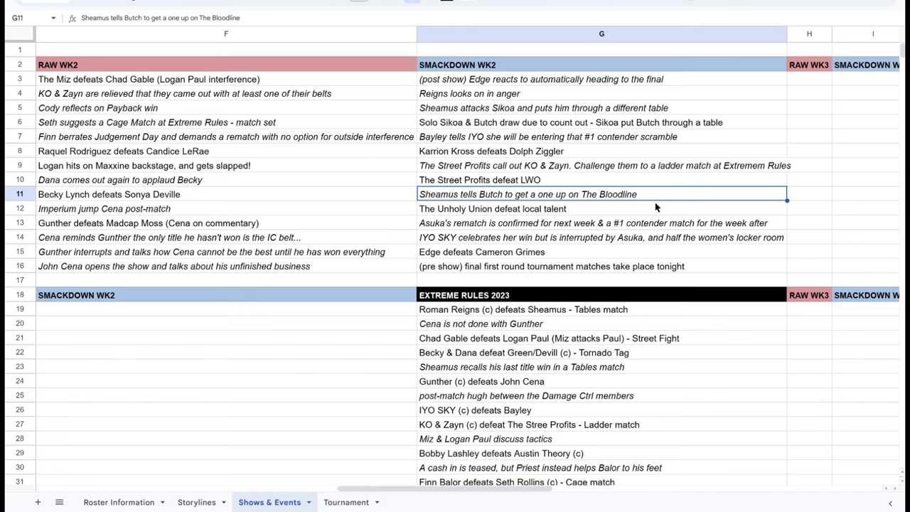
# Review the rest of the SMACKDOWN WK2 card, from The Street Profits and LWO match up to Edge's post-show reaction.
pyautogui.click(554, 184)
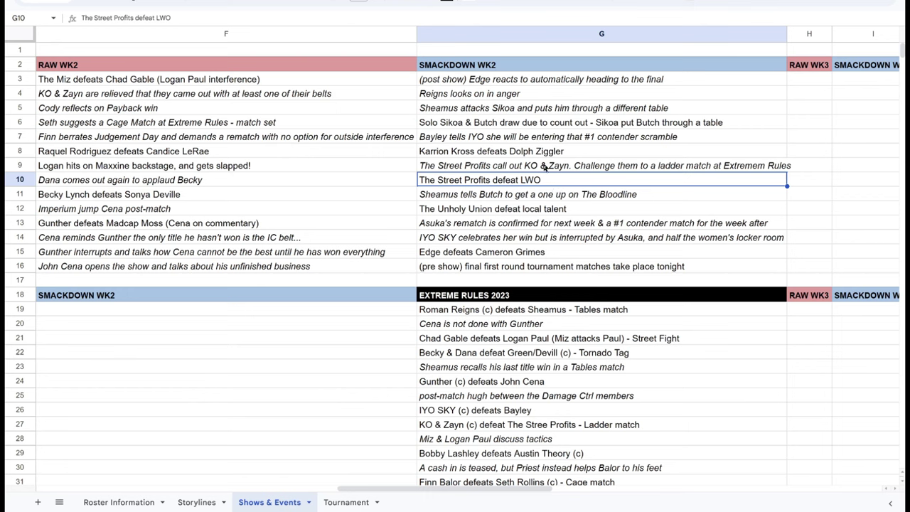
pyautogui.click(545, 169)
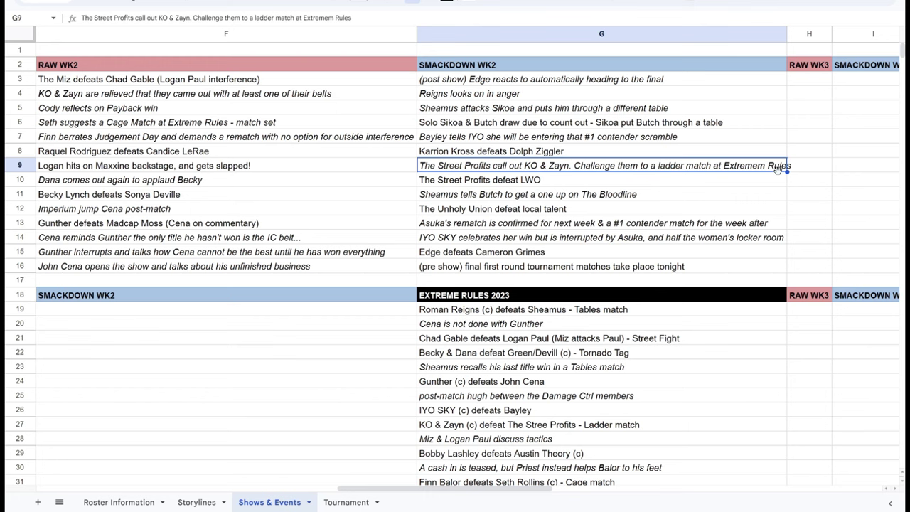
pyautogui.click(532, 152)
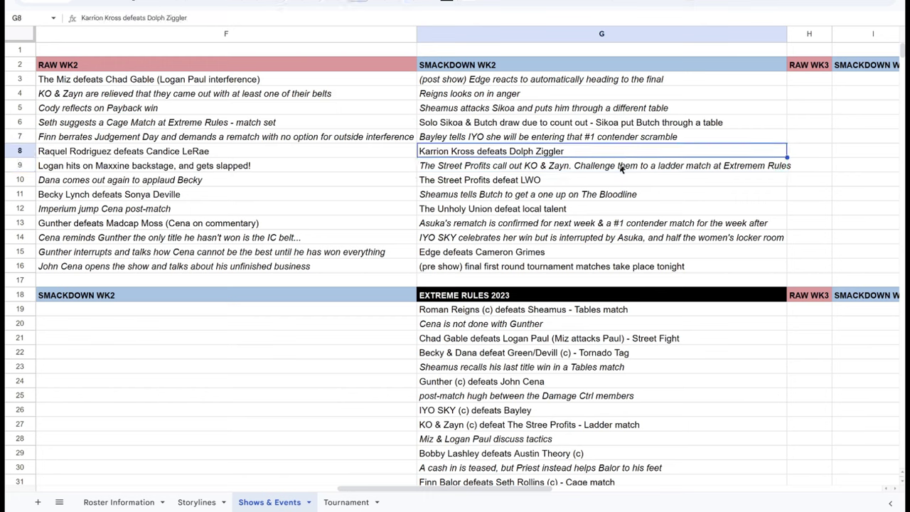
pyautogui.doubleClick(569, 151)
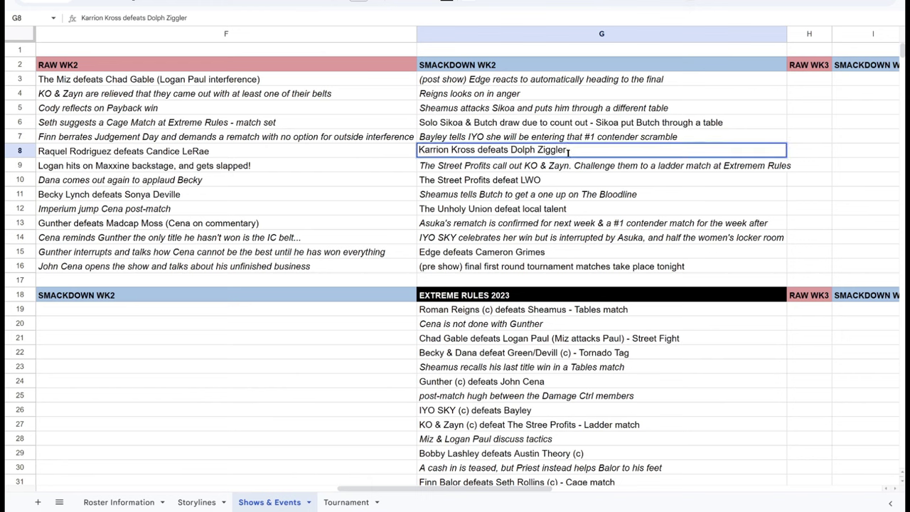
pyautogui.click(588, 141)
pyautogui.click(581, 152)
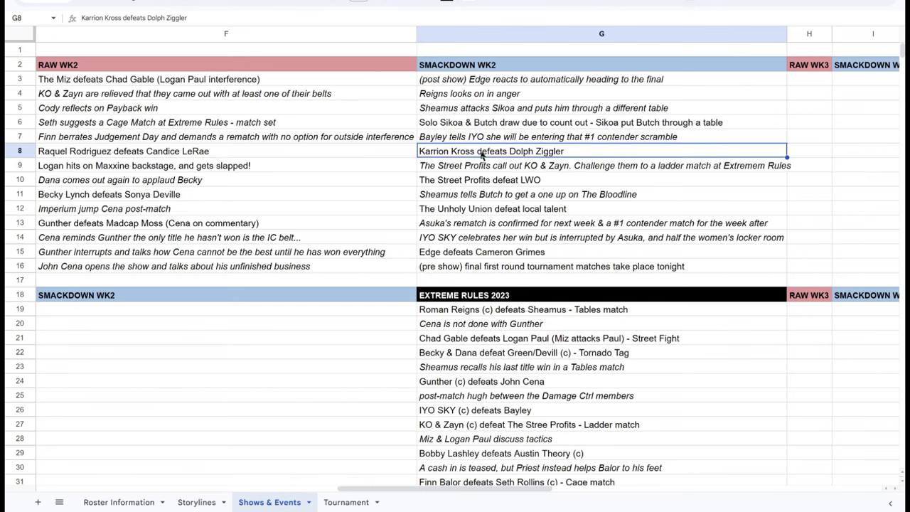
pyautogui.click(701, 139)
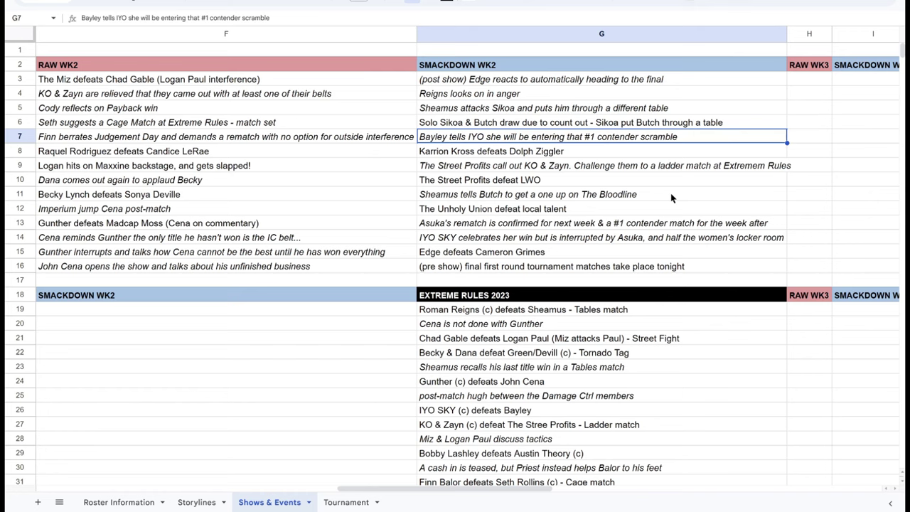
pyautogui.click(627, 124)
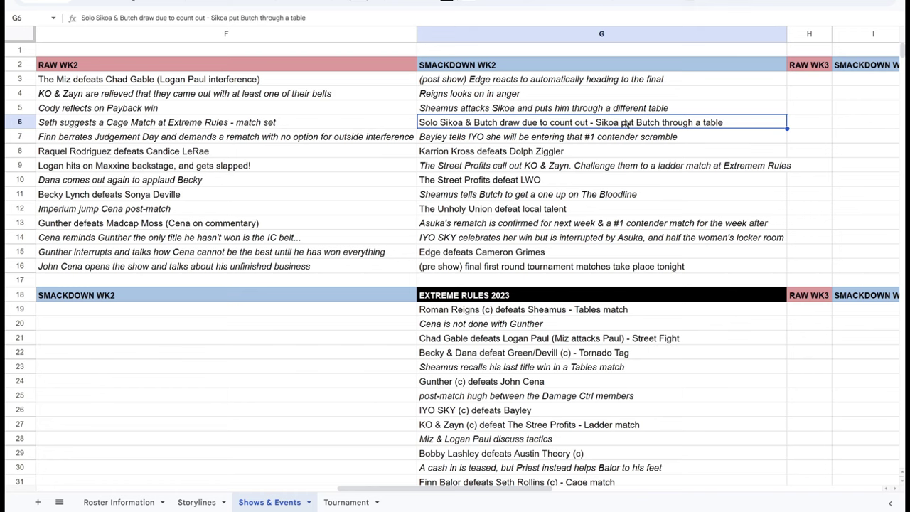
pyautogui.click(587, 95)
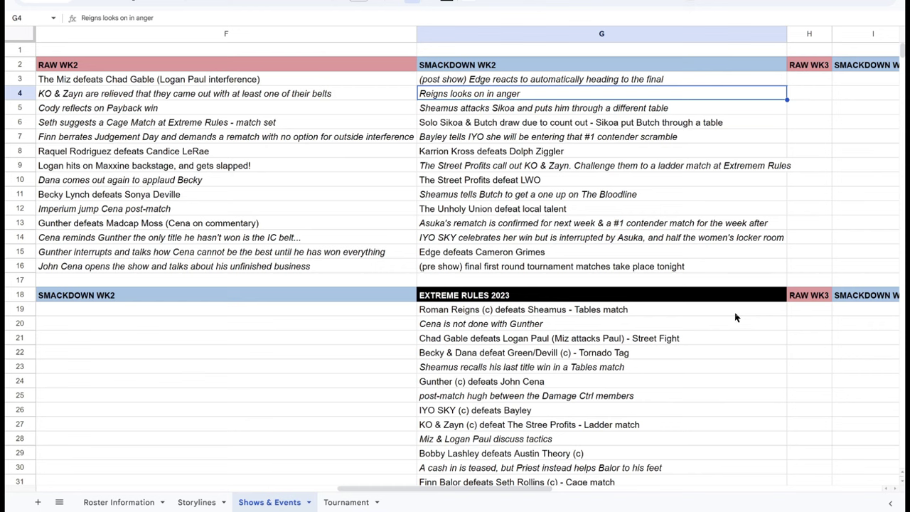
pyautogui.click(507, 84)
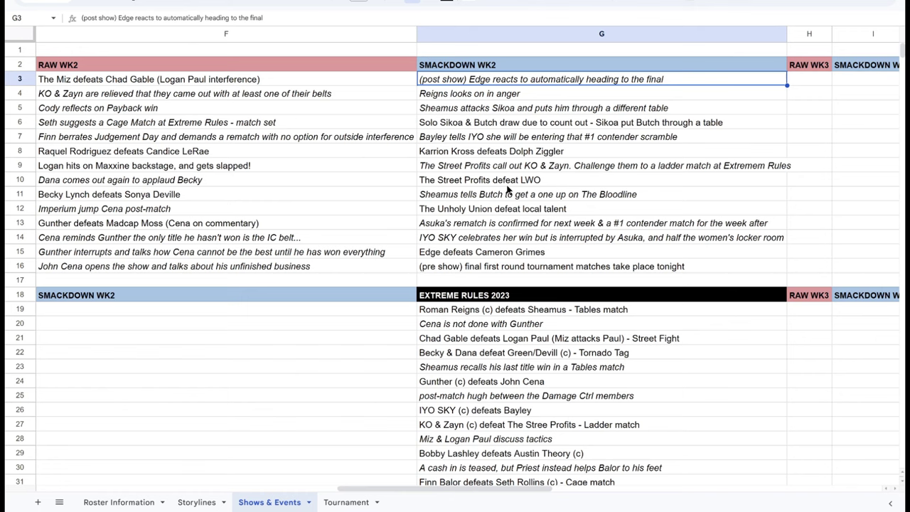
# Look over the September and October show cards on the Shows & Events sheet at 90% zoom.
pyautogui.click(155, 2)
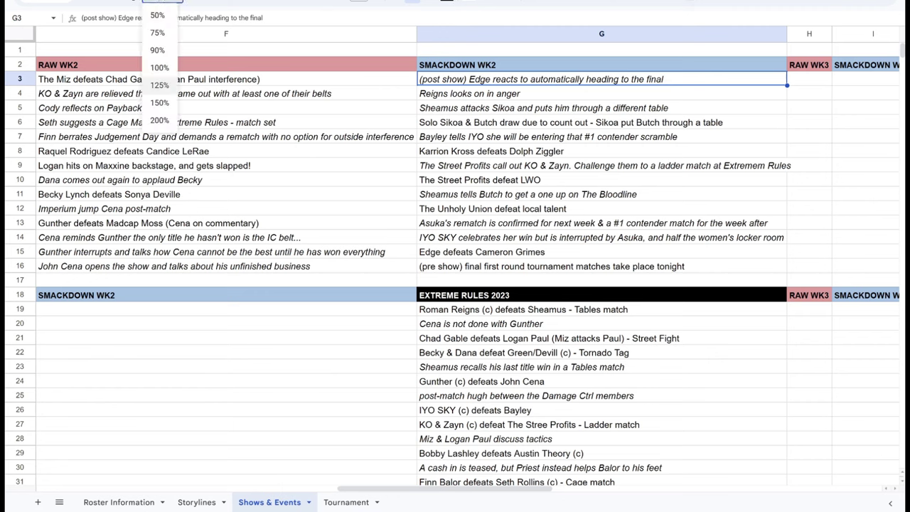
pyautogui.click(158, 51)
pyautogui.click(202, 147)
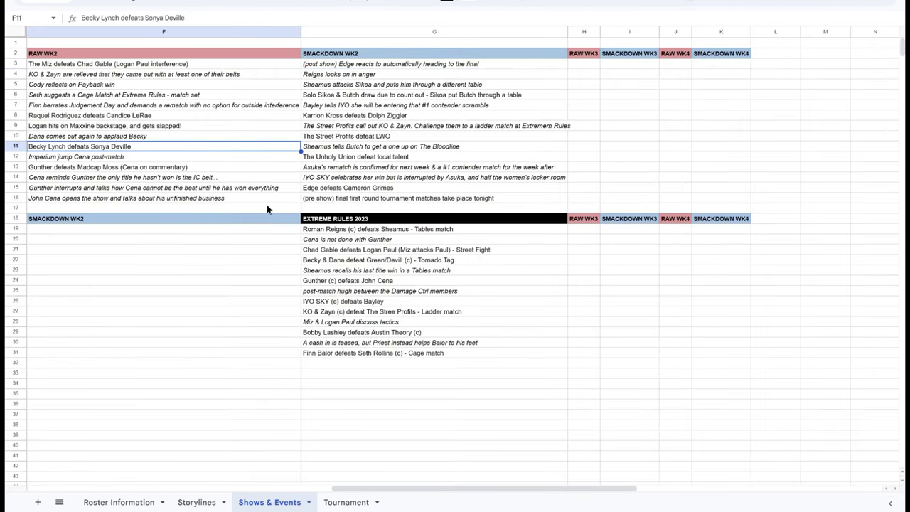
pyautogui.press('Left')
pyautogui.press('Left')
pyautogui.press('Left')
pyautogui.press('Right')
pyautogui.press('Right')
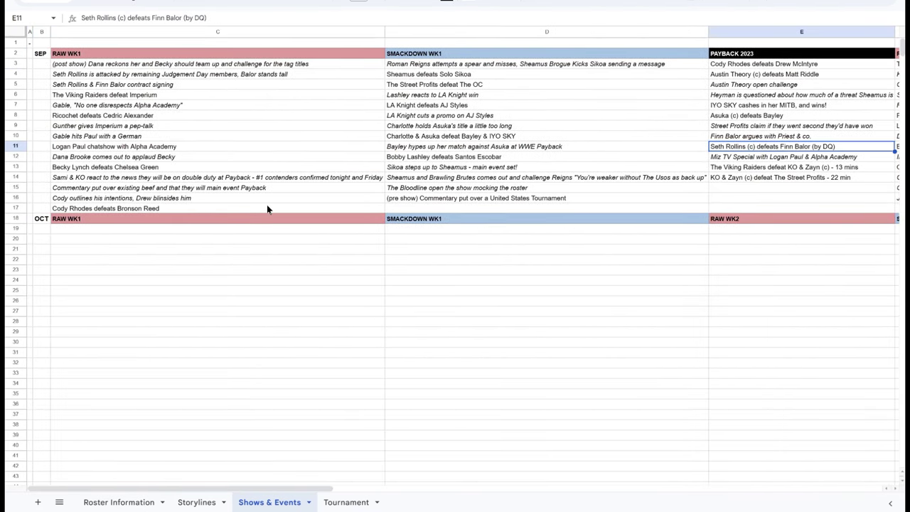
pyautogui.press('Right')
pyautogui.press('Right')
pyautogui.press('Down')
pyautogui.press('Down')
pyautogui.press('Down')
pyautogui.press('Down')
pyautogui.press('Down')
pyautogui.press('Down')
pyautogui.press('Down')
pyautogui.press('Down')
pyautogui.press('Down')
pyautogui.press('Down')
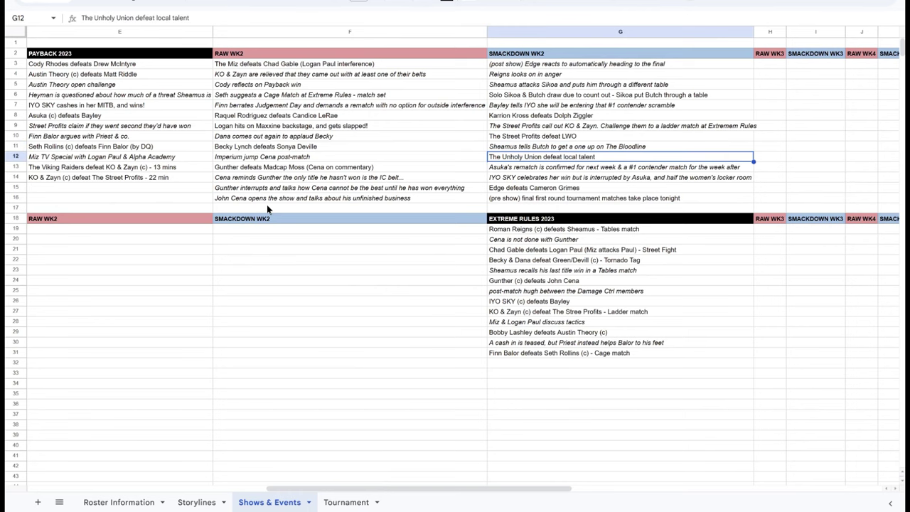
# Review the EXTREME RULES 2023 card at 125% zoom, from the Finn Balor and Seth Rollins cage match up to Miz and Logan Paul's tactics talk.
pyautogui.click(162, 2)
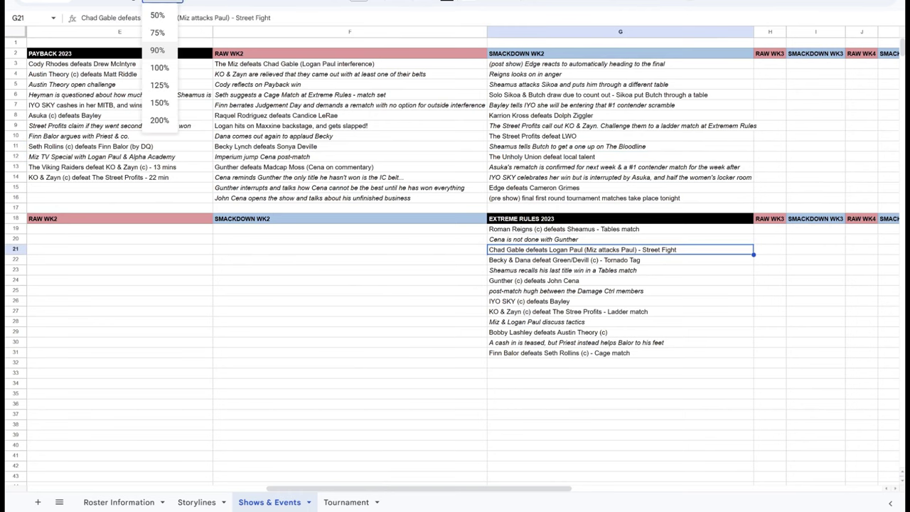
pyautogui.click(160, 84)
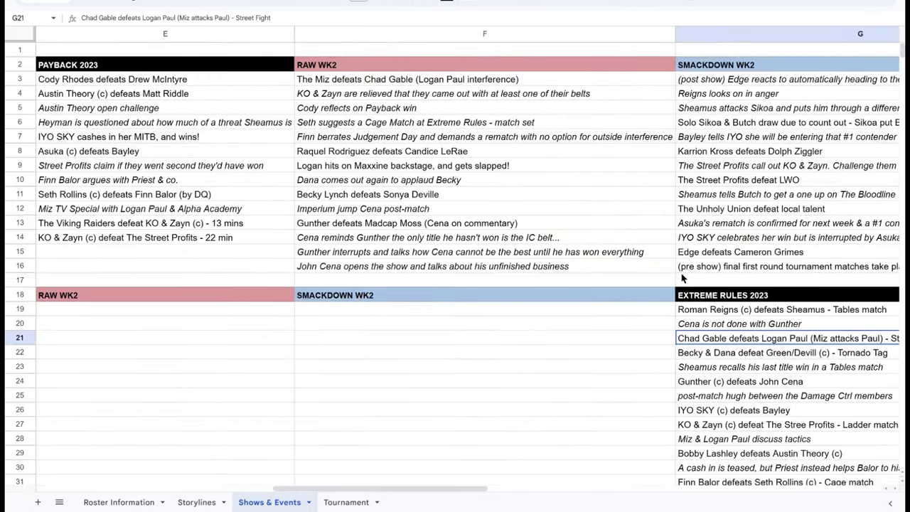
pyautogui.press('Right')
pyautogui.press('Down')
pyautogui.press('Down')
pyautogui.press('Down')
pyautogui.press('Down')
pyautogui.press('Down')
pyautogui.press('Down')
pyautogui.press('Down')
pyautogui.press('Down')
pyautogui.press('Down')
pyautogui.press('Down')
pyautogui.press('Down')
pyautogui.press('Down')
pyautogui.press('Down')
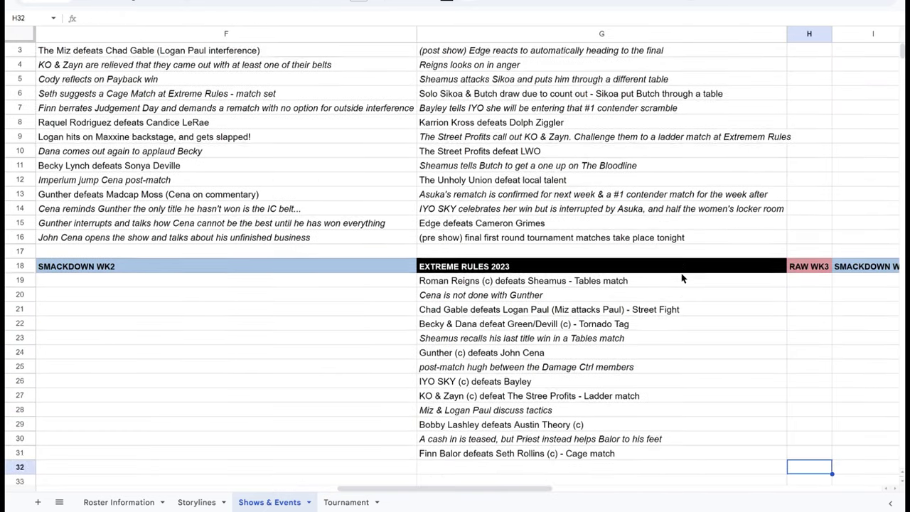
pyautogui.press('Left')
pyautogui.press('Up')
pyautogui.press('Up')
pyautogui.press('Up')
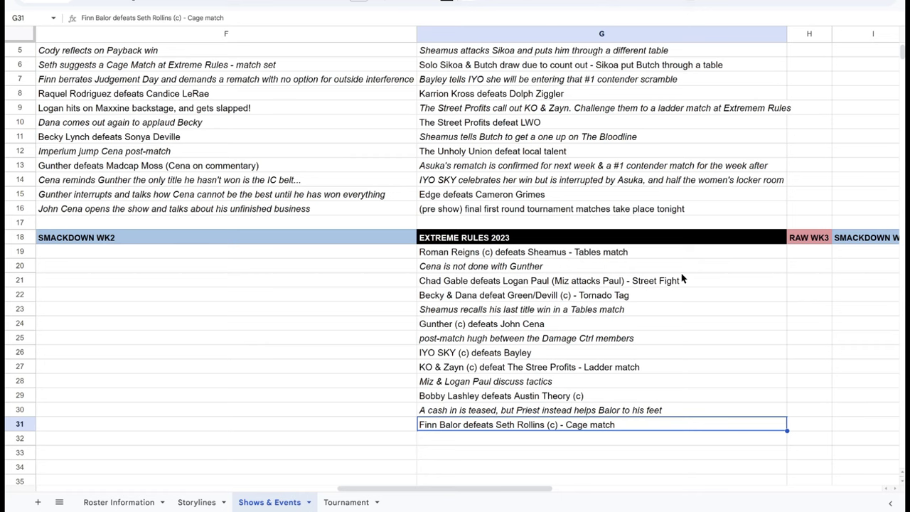
pyautogui.press('Up')
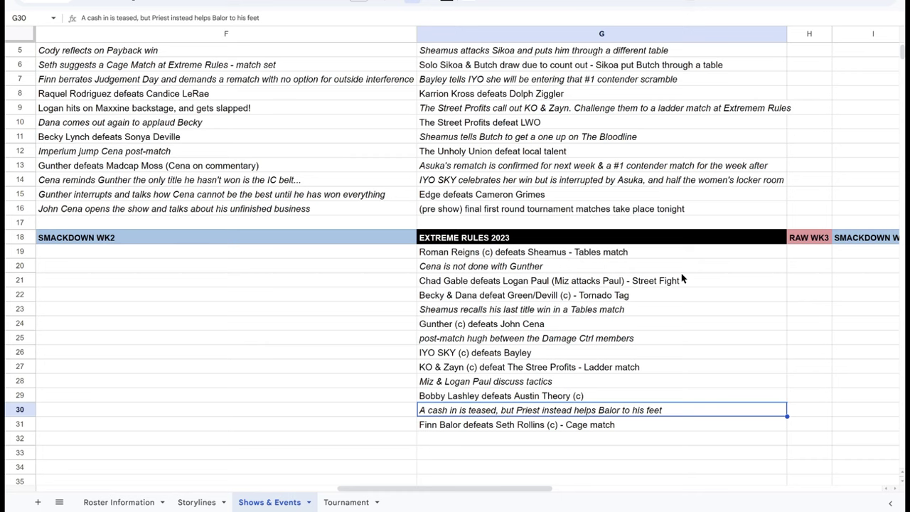
pyautogui.press('Up')
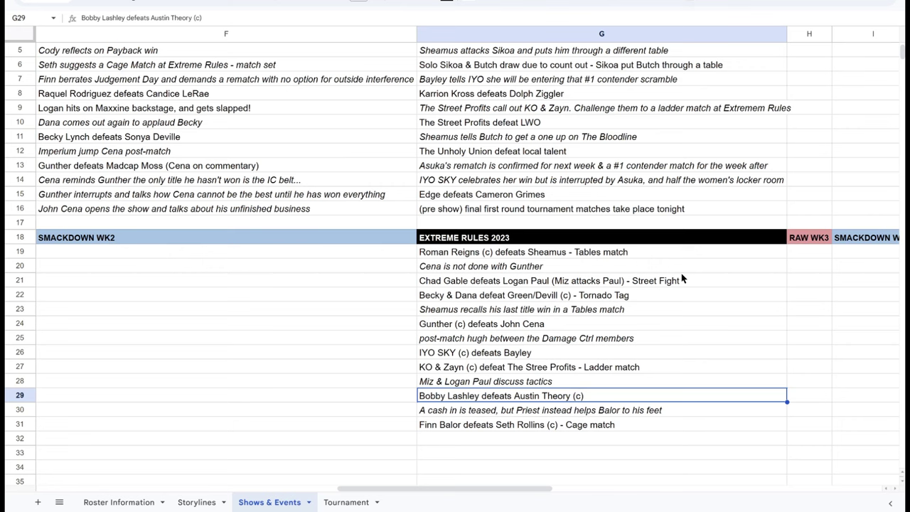
pyautogui.press('Up')
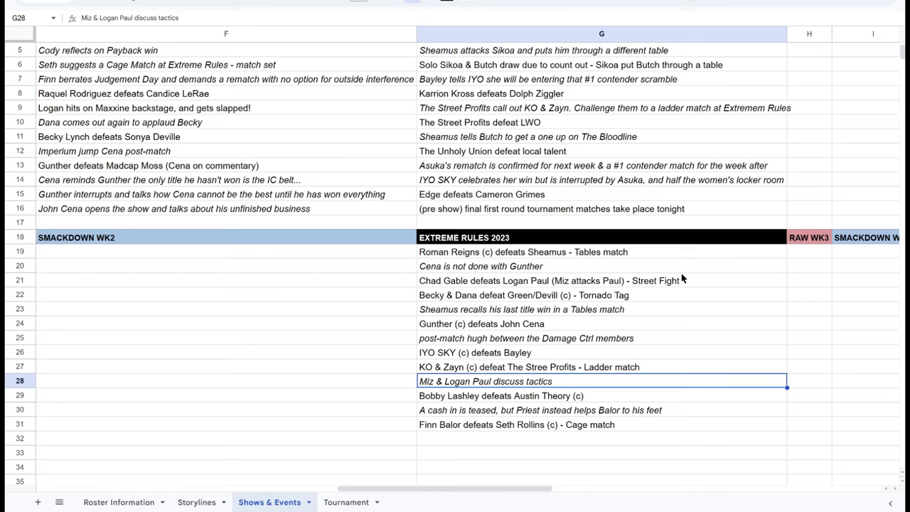
# Correct "Stree Profits" to "Street Profits" in the EXTREME RULES 2023 ladder match entry.
pyautogui.press('Up')
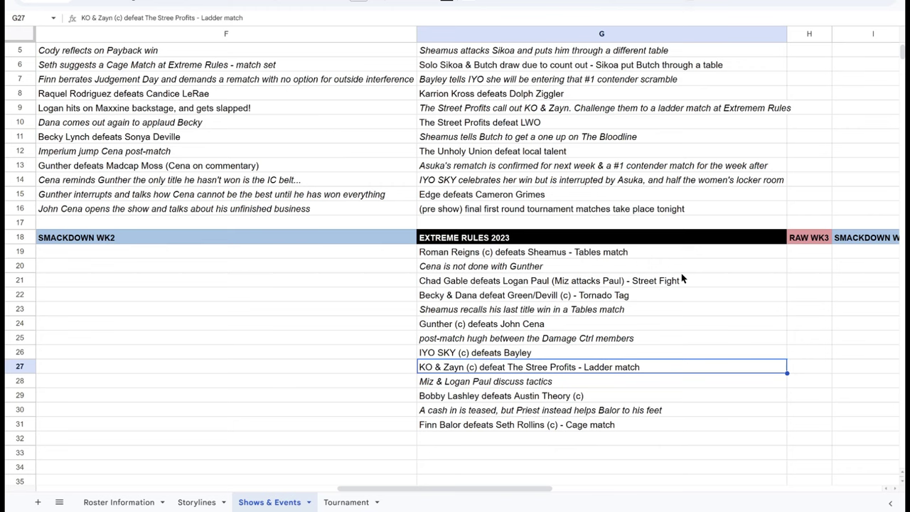
pyautogui.click(174, 15)
pyautogui.write('t')
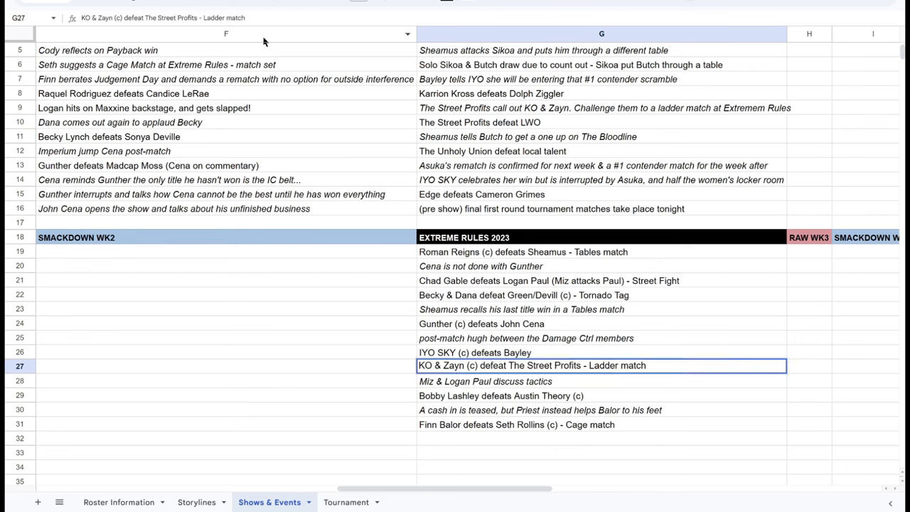
pyautogui.press('Return')
pyautogui.press('Up')
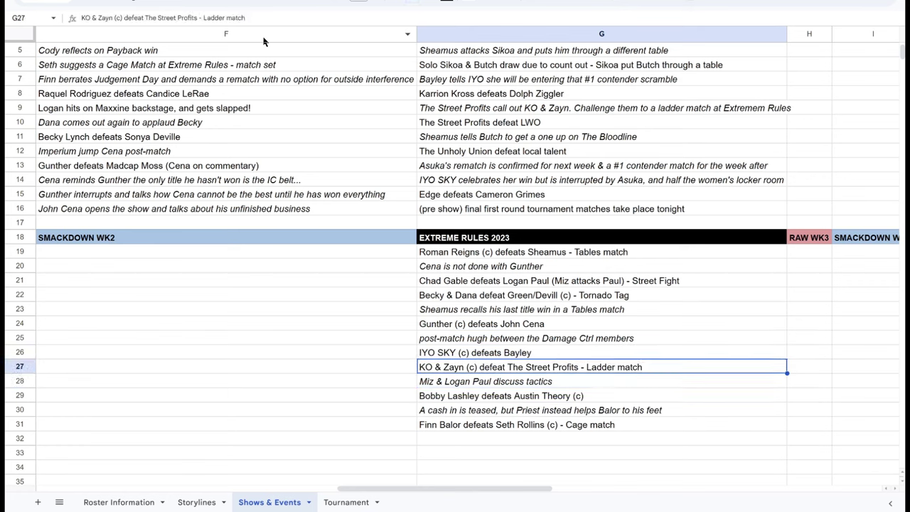
# Correct "hugh" to "hug" in the EXTREME RULES 2023 entry about the Damage Ctrl members' post-match moment.
pyautogui.press('Up')
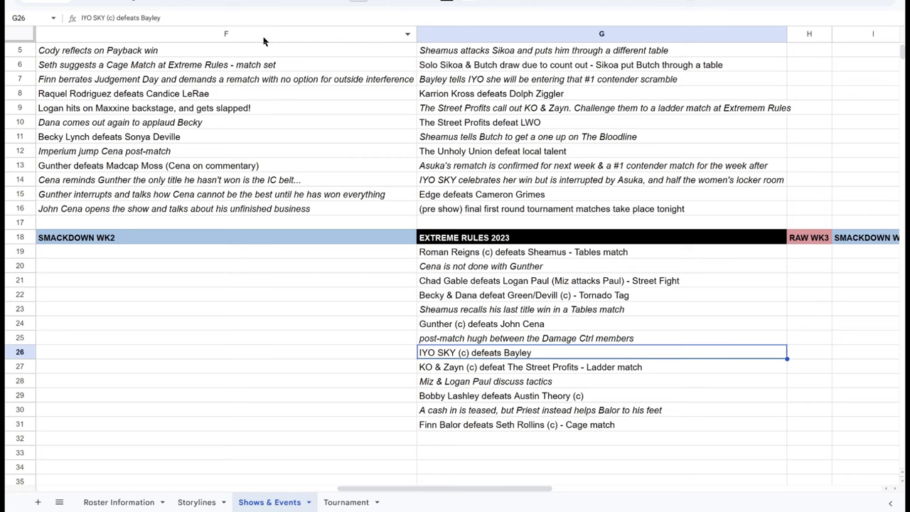
pyautogui.press('Up')
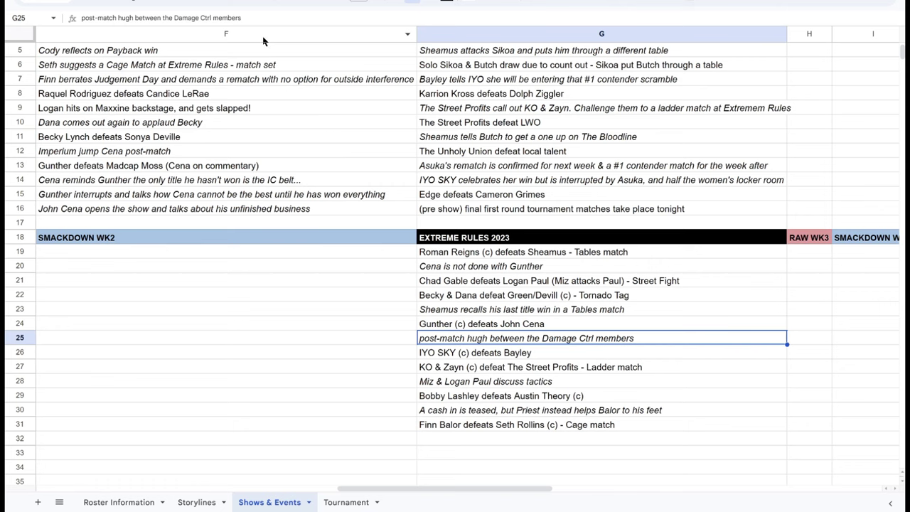
pyautogui.click(129, 18)
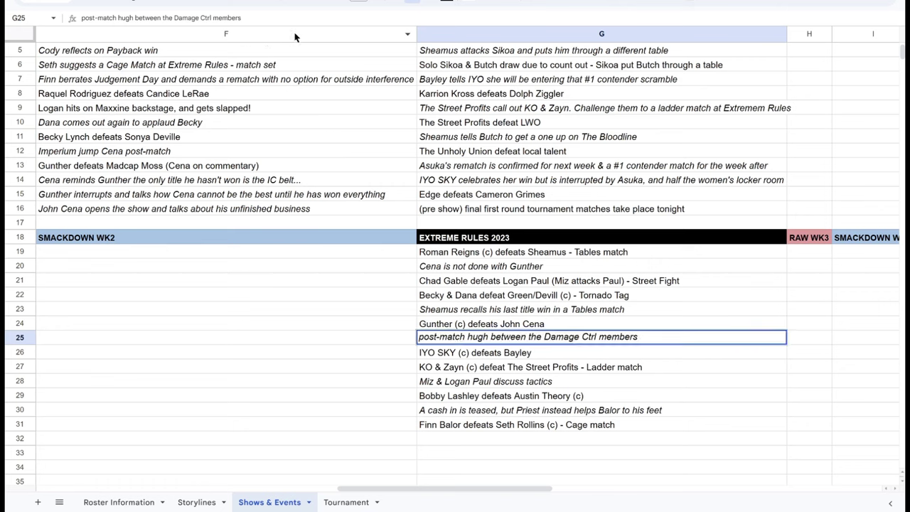
pyautogui.press('BackSpace')
pyautogui.press('Return')
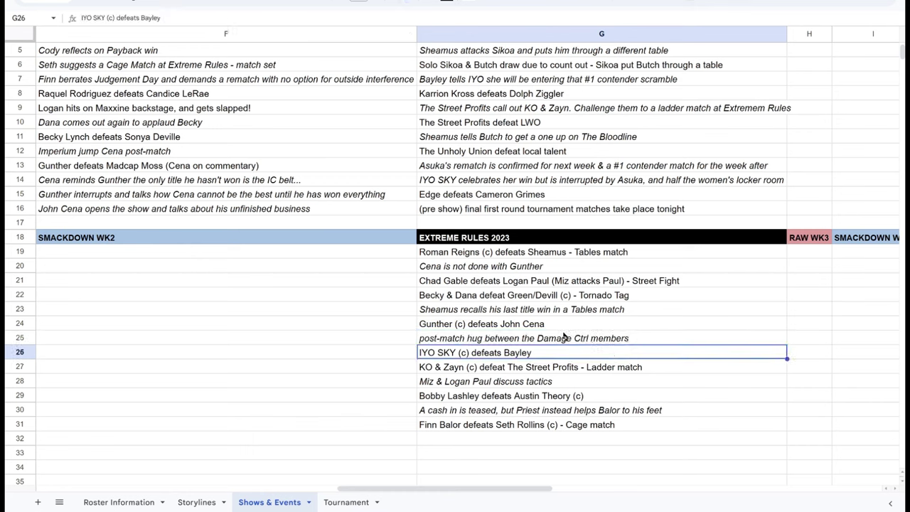
# Review the EXTREME RULES 2023 entries from the Damage Ctrl post-match hug up to Sheamus recalling his Tables match win.
pyautogui.click(558, 339)
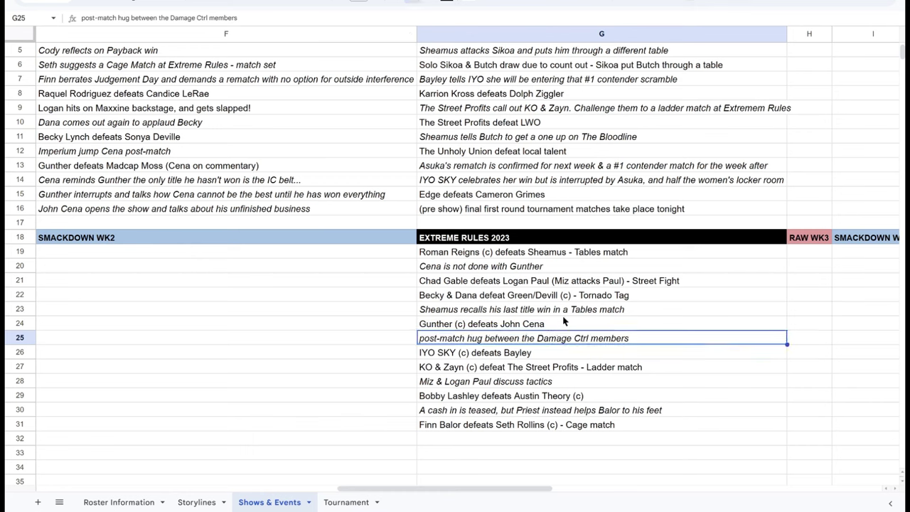
pyautogui.click(563, 321)
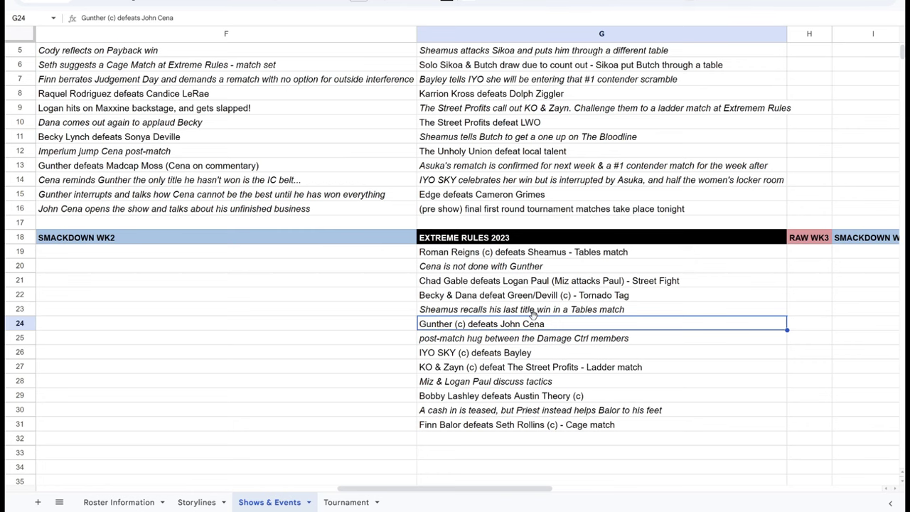
pyautogui.scroll(2, 532, 314)
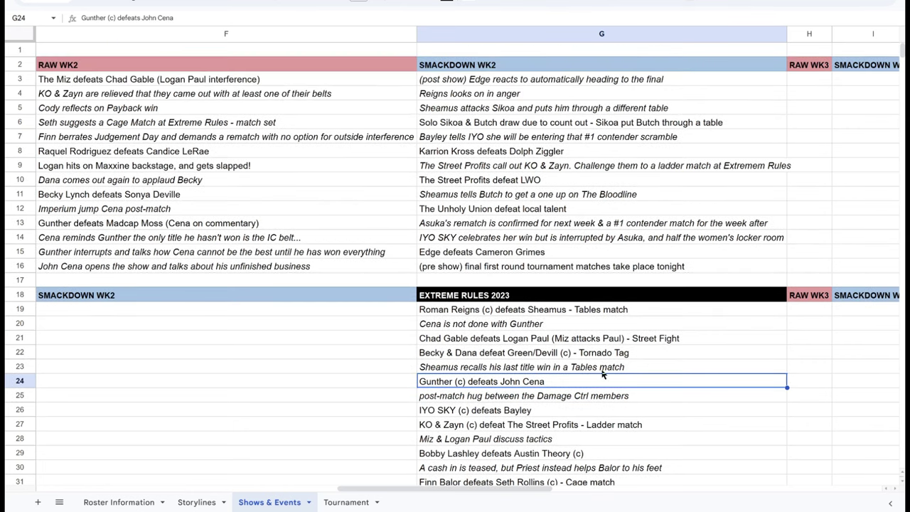
pyautogui.scroll(-3, 595, 372)
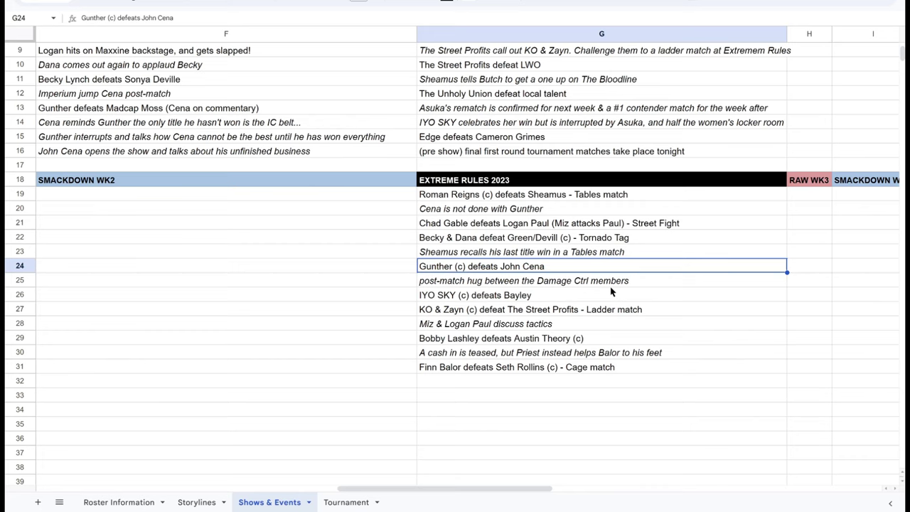
pyautogui.doubleClick(578, 268)
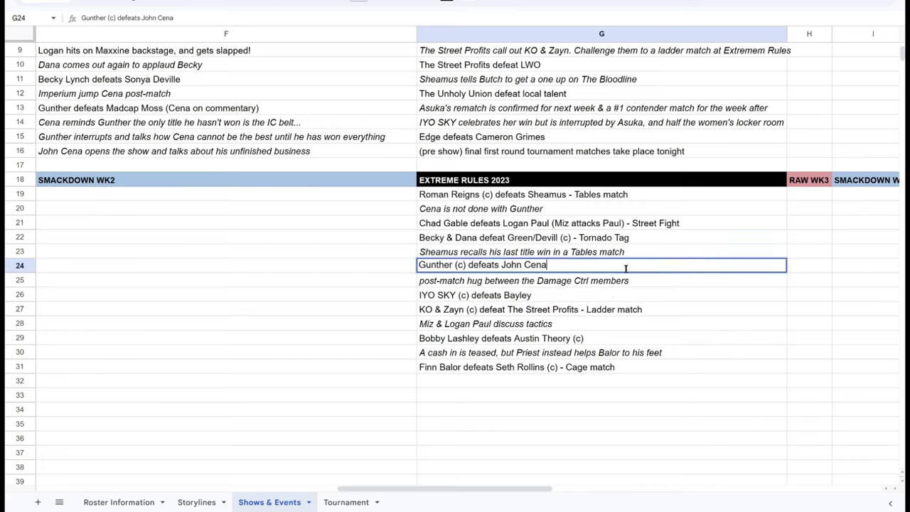
pyautogui.click(533, 283)
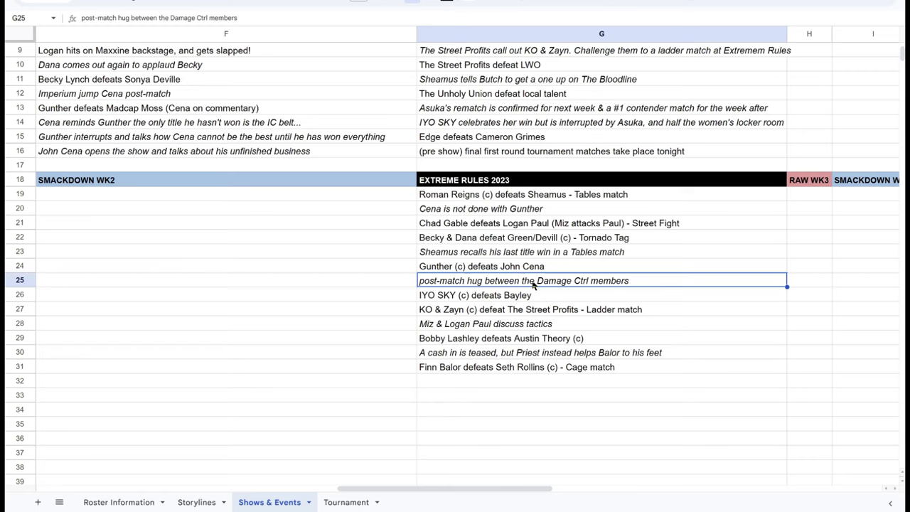
pyautogui.press('Up')
pyautogui.press('Up')
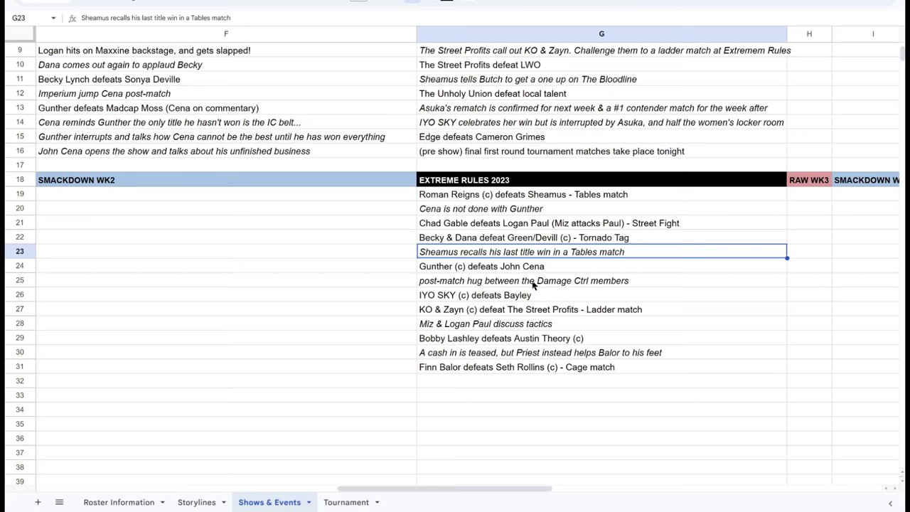
# Correct "Devill" to "Deville" in the EXTREME RULES 2023 Tornado Tag entry.
pyautogui.press('Up')
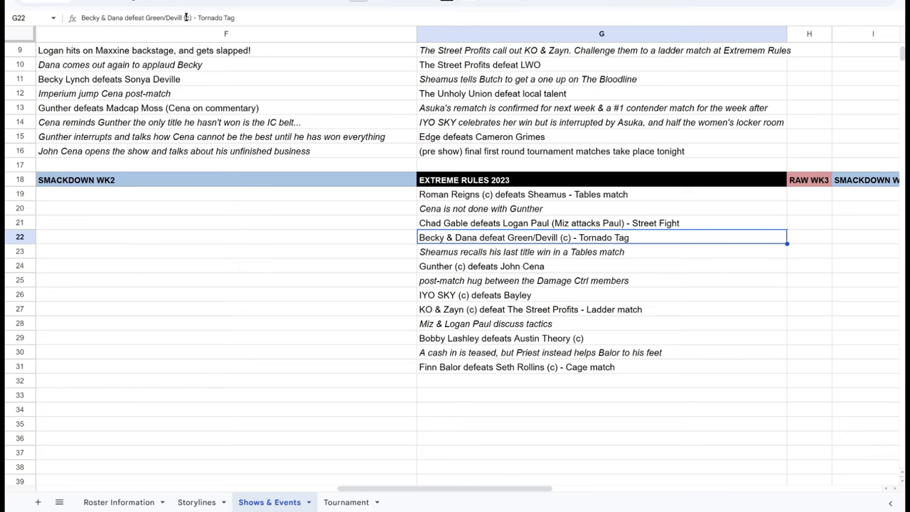
pyautogui.click(179, 17)
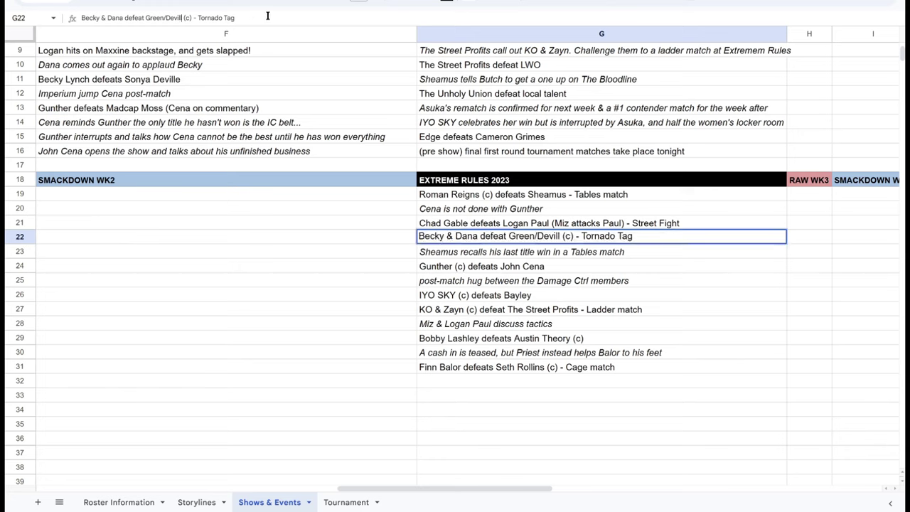
pyautogui.write('e')
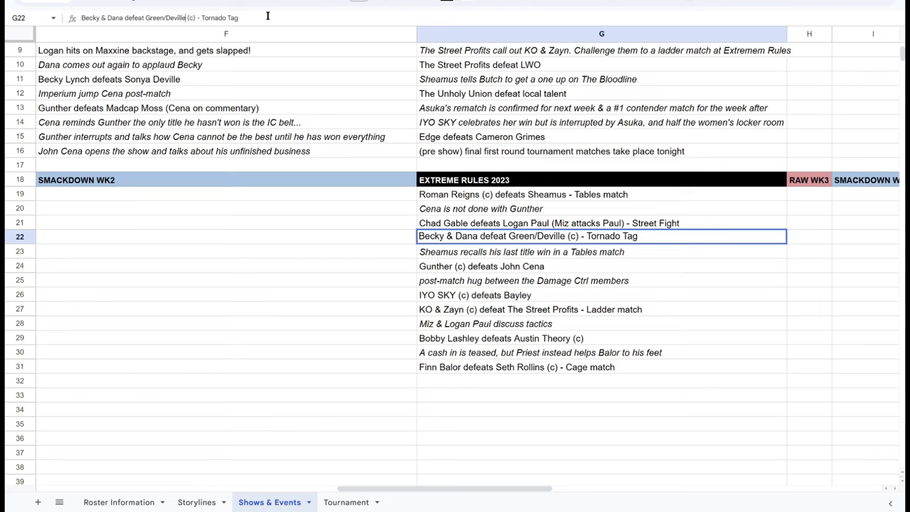
pyautogui.click(638, 266)
# Review the remaining EXTREME RULES 2023 entries from the Tornado Tag match up to the Roman Reigns and Sheamus Tables match.
pyautogui.click(568, 242)
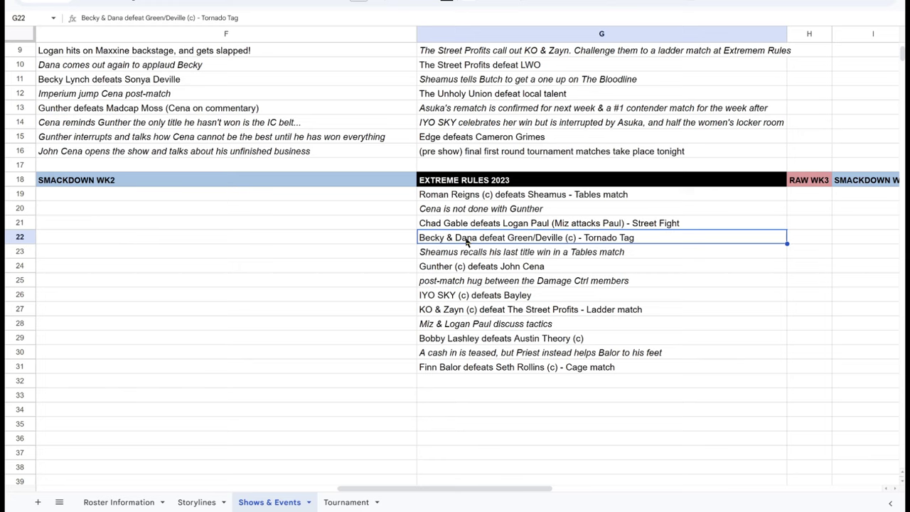
pyautogui.press('Up')
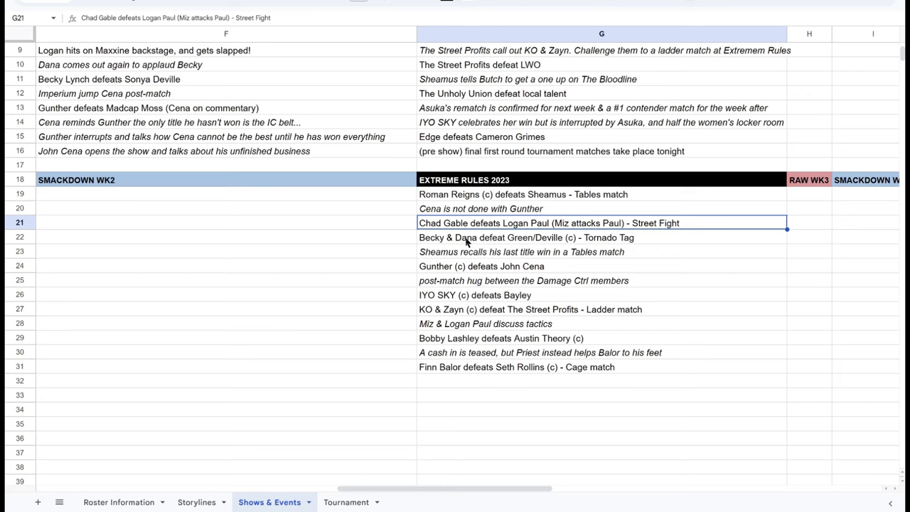
pyautogui.press('Up')
pyautogui.press('Down')
pyautogui.press('Up')
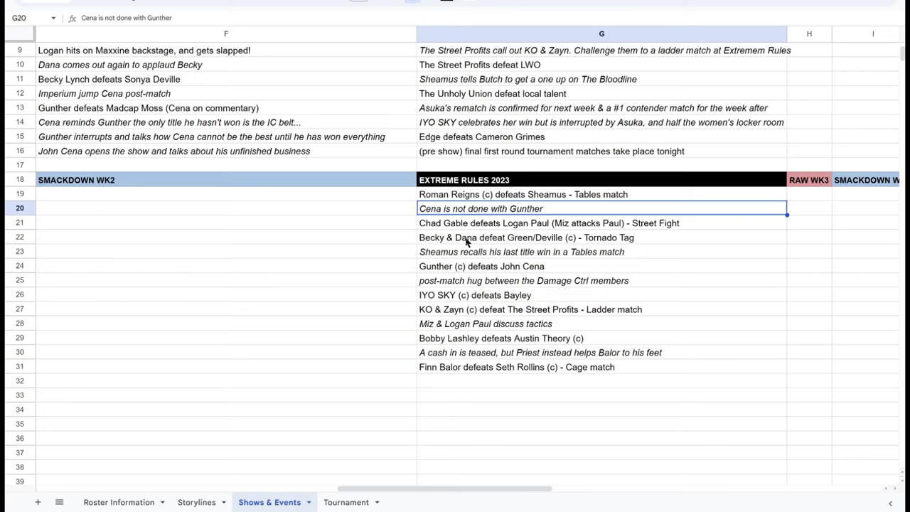
pyautogui.press('Up')
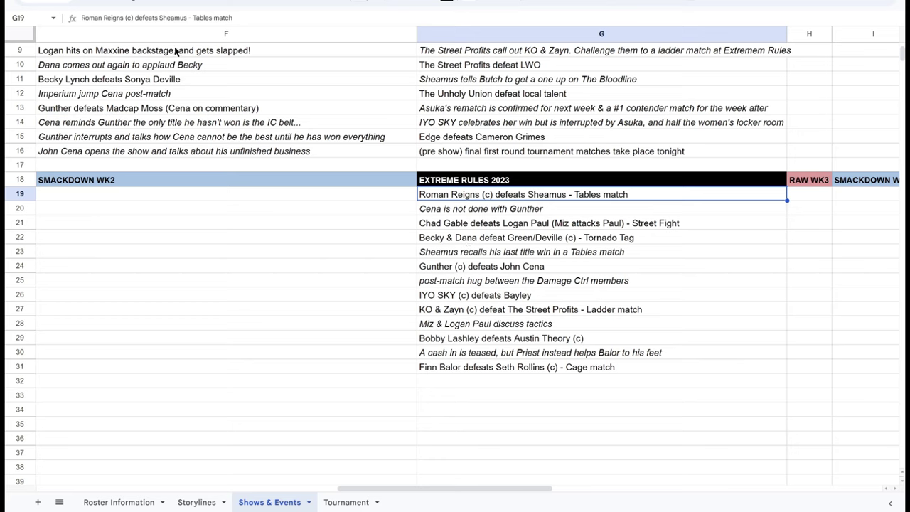
# Set the view to 75% zoom and return to the first columns of the Shows & Events sheet.
pyautogui.click(167, 5)
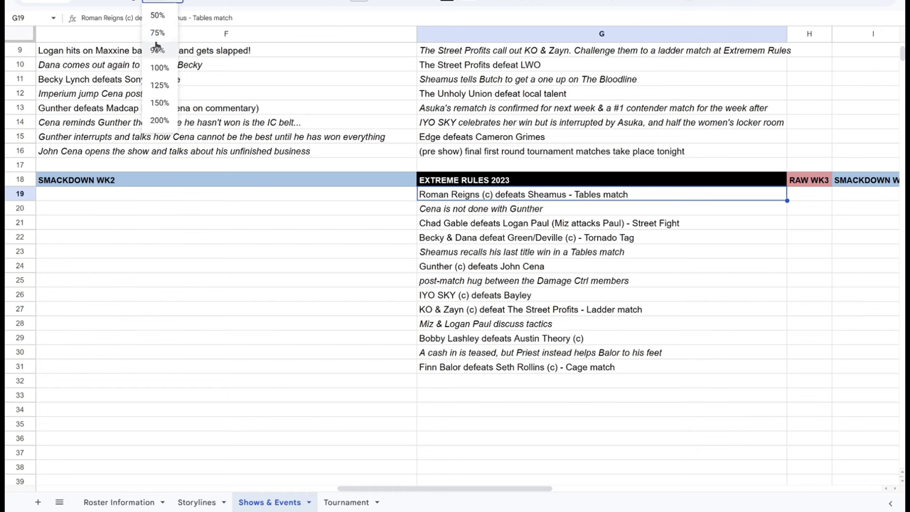
pyautogui.click(158, 32)
pyautogui.click(191, 236)
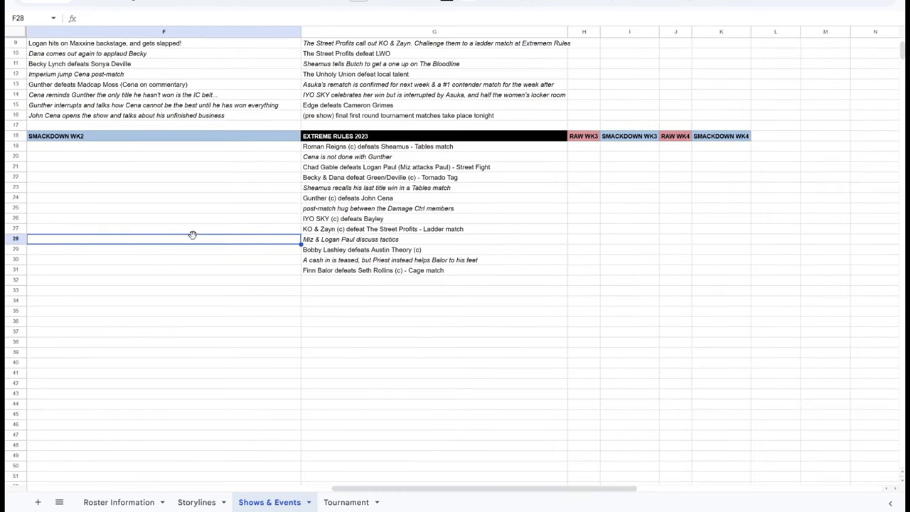
pyautogui.press('Left')
pyautogui.press('Left')
pyautogui.press('Left')
pyautogui.press('Left')
pyautogui.press('Left')
pyautogui.press('Up')
pyautogui.press('Up')
pyautogui.press('Up')
pyautogui.press('Up')
pyautogui.press('Up')
pyautogui.press('Up')
pyautogui.press('Up')
pyautogui.press('Up')
pyautogui.press('Up')
pyautogui.press('Up')
pyautogui.press('Up')
pyautogui.press('Up')
pyautogui.press('Up')
pyautogui.press('Up')
pyautogui.press('Up')
pyautogui.press('Up')
pyautogui.press('Up')
pyautogui.press('Up')
pyautogui.press('Up')
pyautogui.press('Up')
pyautogui.press('Up')
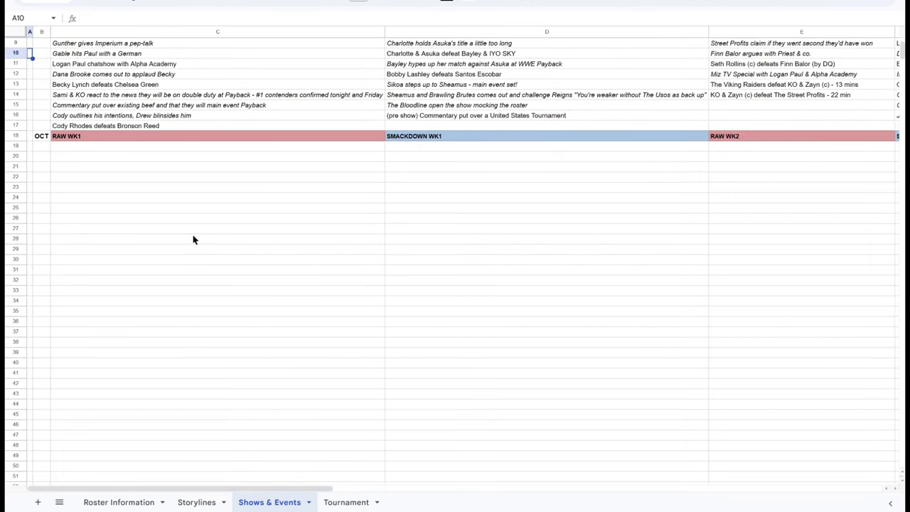
# Look over the title holders and the team list on the Roster Information sheet.
pyautogui.click(118, 501)
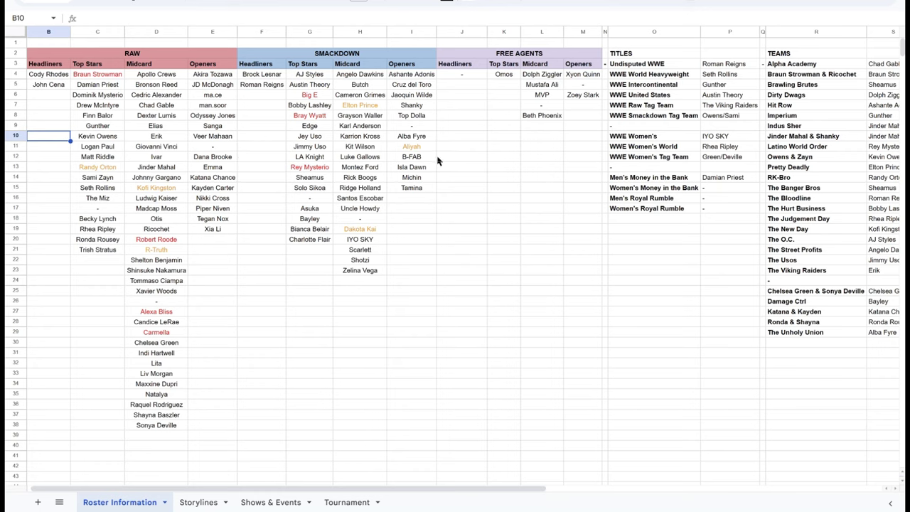
pyautogui.click(733, 106)
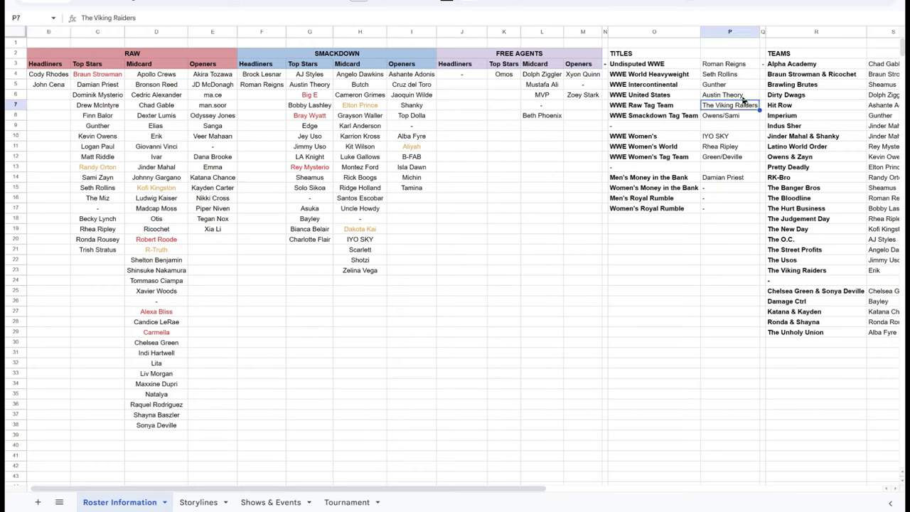
pyautogui.click(724, 138)
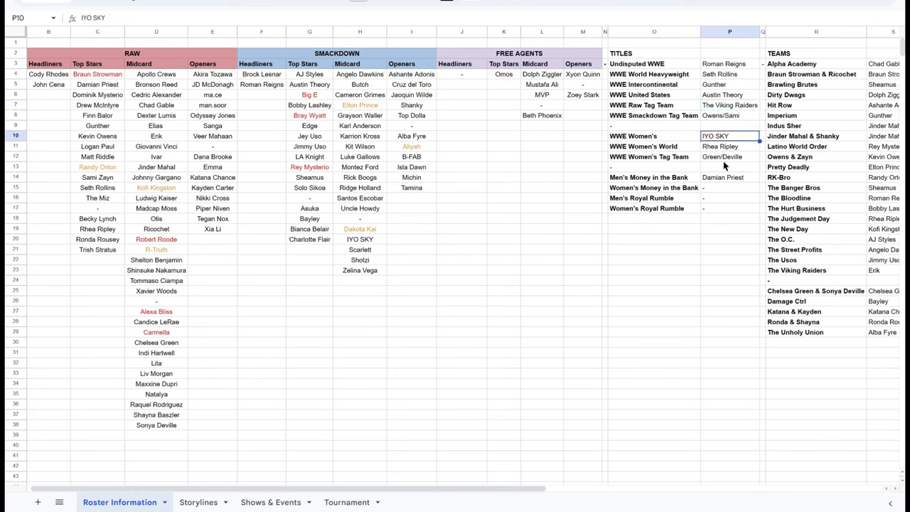
pyautogui.click(722, 178)
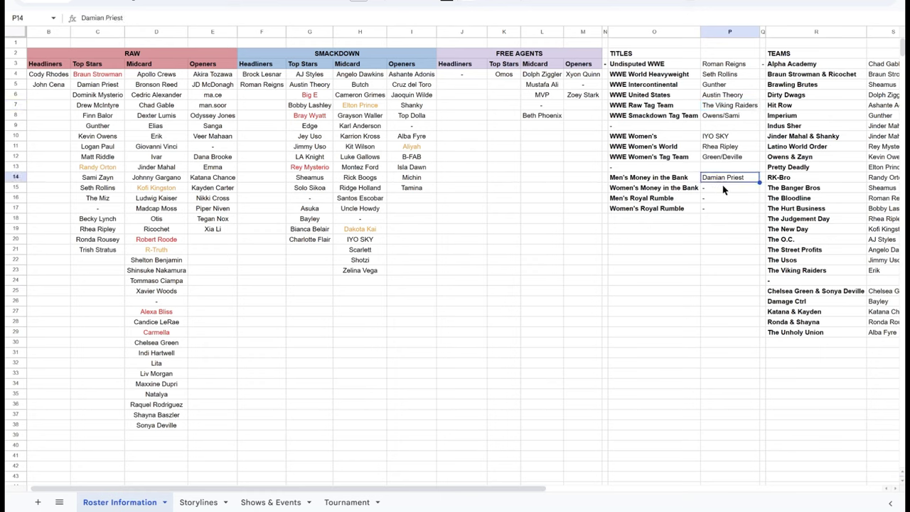
pyautogui.click(797, 65)
pyautogui.click(822, 212)
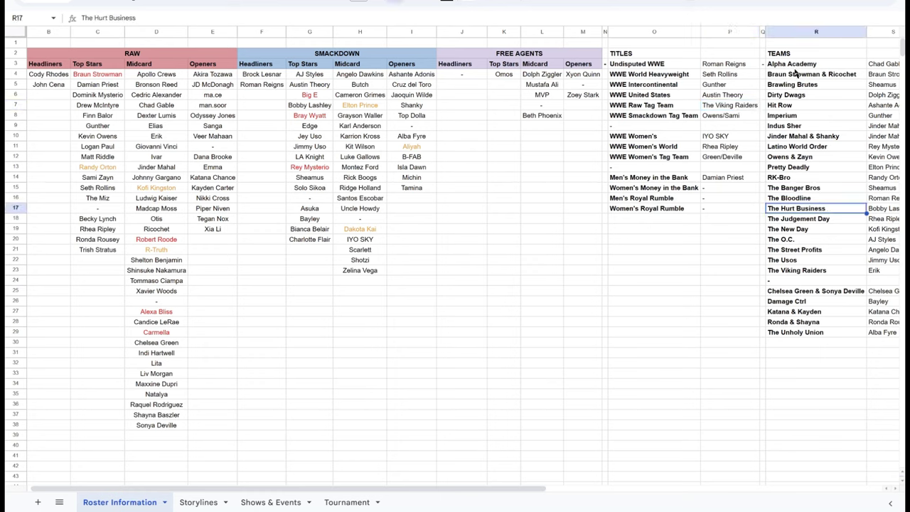
pyautogui.click(808, 269)
pyautogui.click(823, 260)
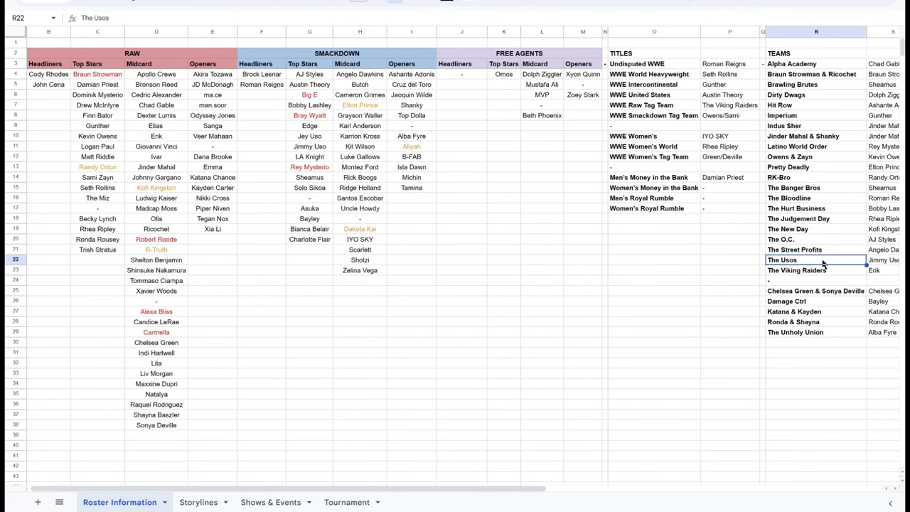
# Clear The Usos and both members' names from the TEAMS list.
pyautogui.press('Right')
pyautogui.press('Right')
pyautogui.hscroll(1, 827, 261)
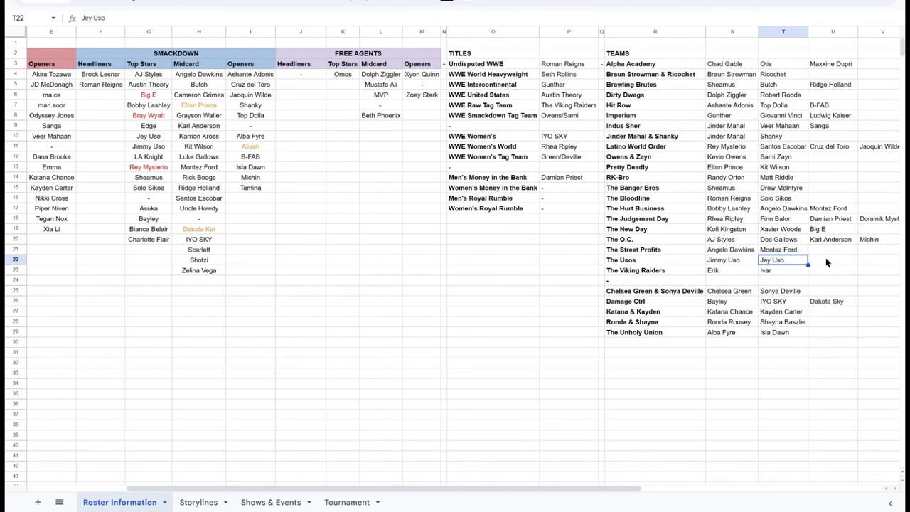
pyautogui.hotkey('shift', 'Left')
pyautogui.hotkey('shift', 'Left')
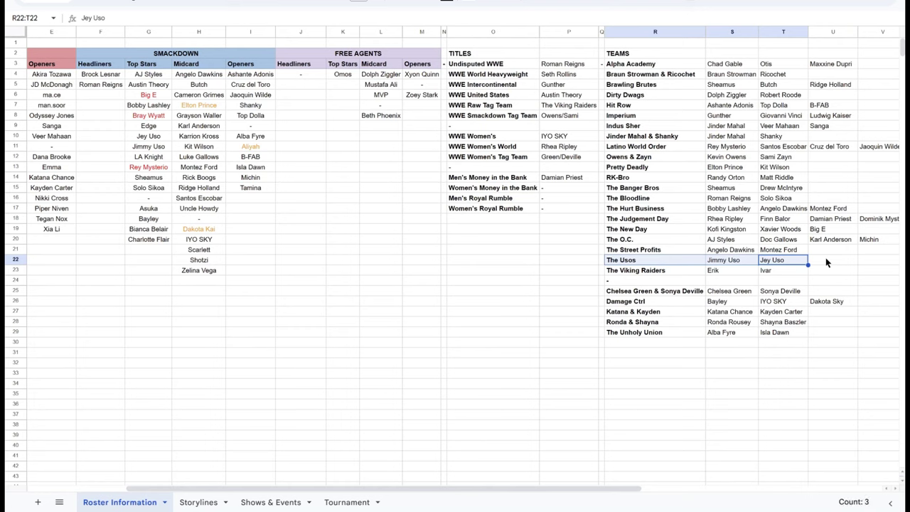
pyautogui.press('Delete')
pyautogui.click(695, 273)
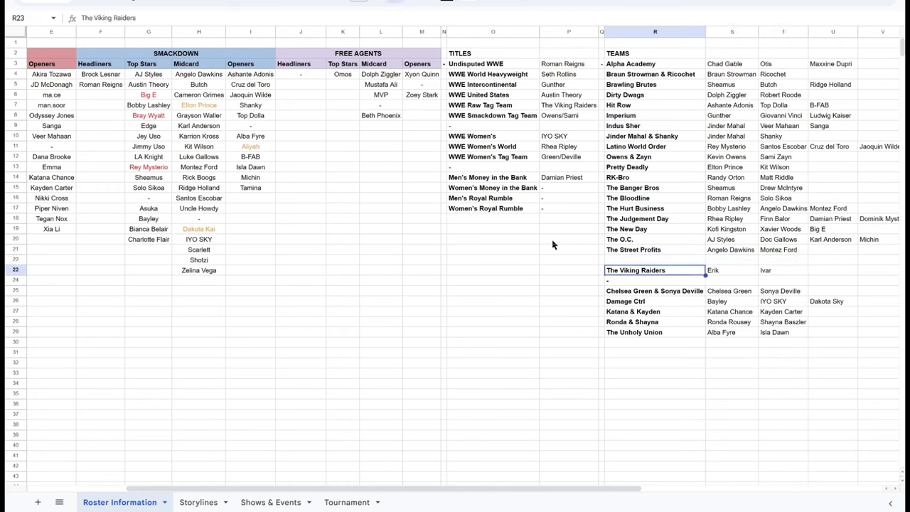
# Change the text colour of Randy Orton's entry in the RAW Top Stars column.
pyautogui.click(294, 149)
pyautogui.press('Left')
pyautogui.press('Left')
pyautogui.press('Left')
pyautogui.press('Left')
pyautogui.press('Left')
pyautogui.press('Left')
pyautogui.press('Left')
pyautogui.press('Left')
pyautogui.press('Left')
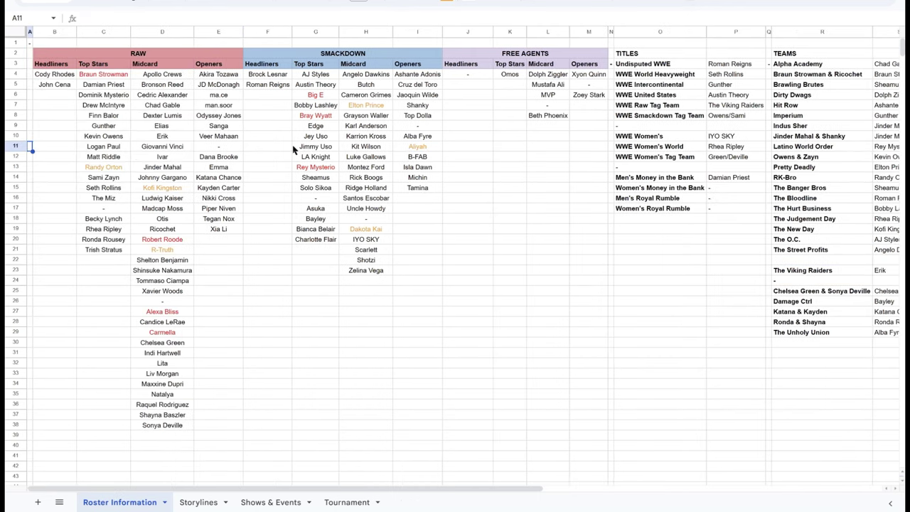
pyautogui.click(100, 168)
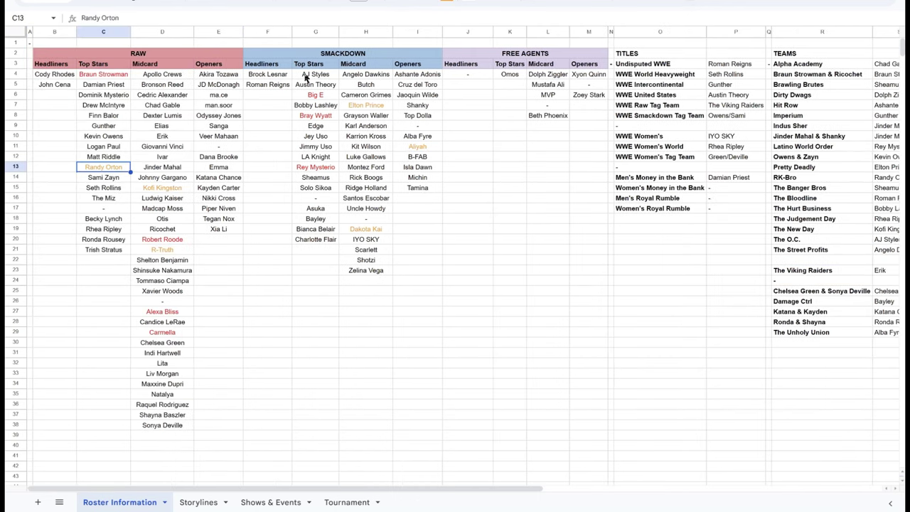
pyautogui.click(447, 3)
pyautogui.click(450, 33)
pyautogui.click(205, 189)
pyautogui.click(105, 171)
# Look across the Storylines sheet from Bloodline vs Brawling Brutes to Dana x Becky.
pyautogui.click(212, 501)
pyautogui.click(205, 138)
pyautogui.hotkey('ctrl', 'Home')
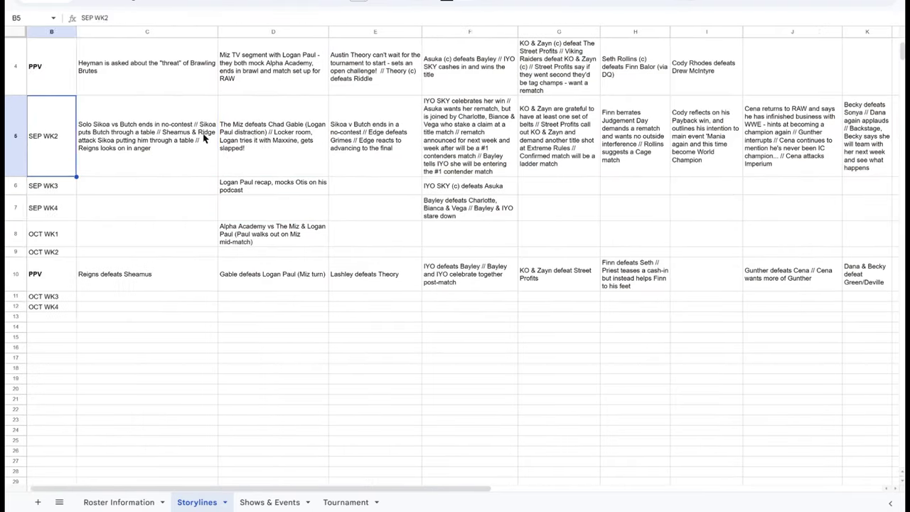
pyautogui.press('Down')
pyautogui.press('Down')
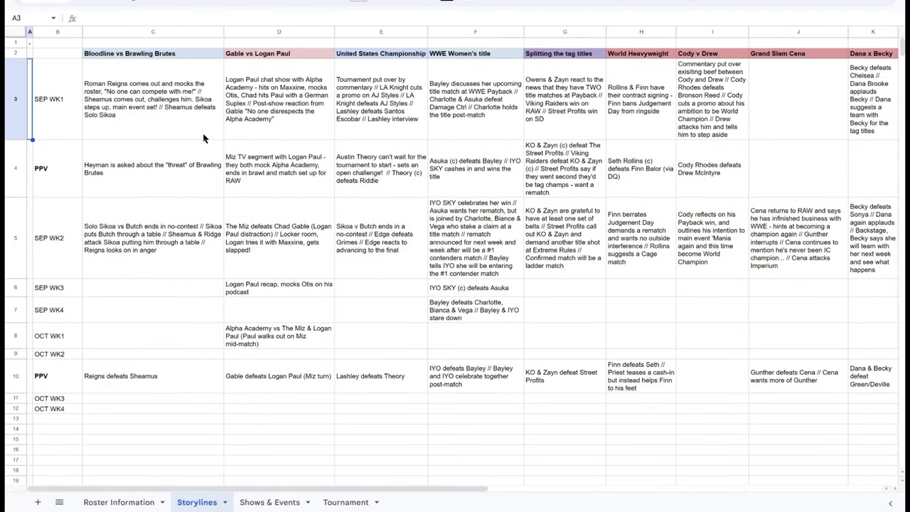
pyautogui.press('Right')
pyautogui.press('Right')
pyautogui.press('Right')
pyautogui.press('Right')
pyautogui.press('Right')
pyautogui.press('Right')
pyautogui.press('Right')
pyautogui.press('Right')
pyautogui.press('Right')
pyautogui.press('Right')
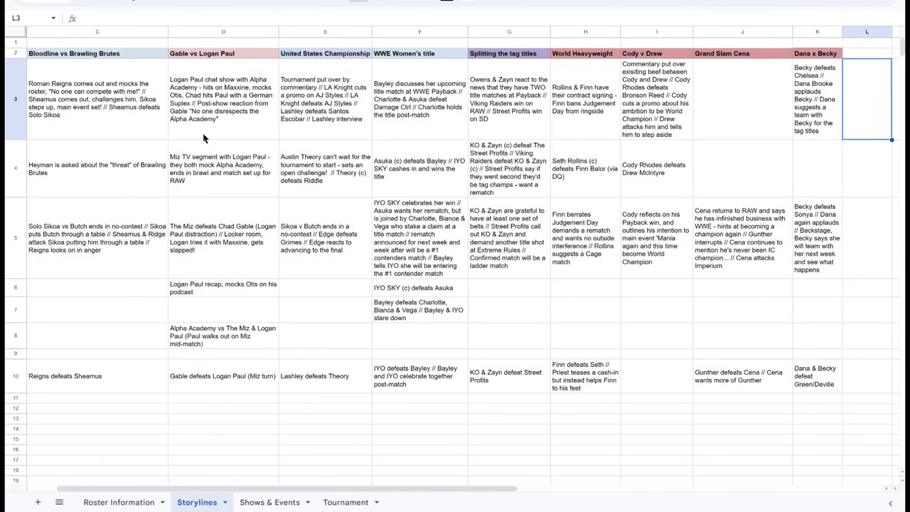
pyautogui.press('Home')
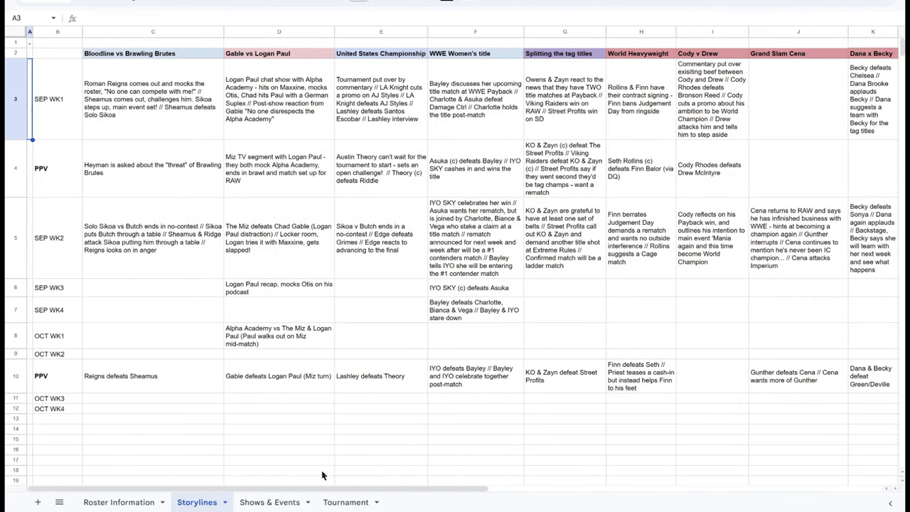
# Examine the full list of September RAW WK1 entries on the Shows & Events sheet.
pyautogui.click(276, 503)
pyautogui.moveTo(73, 67); pyautogui.dragTo(84, 188)
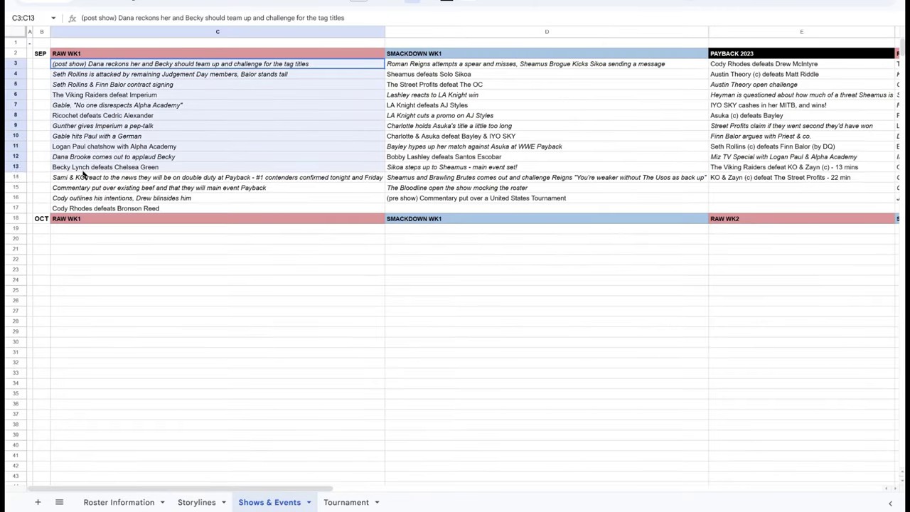
pyautogui.rightClick(84, 187)
pyautogui.moveTo(97, 69); pyautogui.dragTo(132, 208)
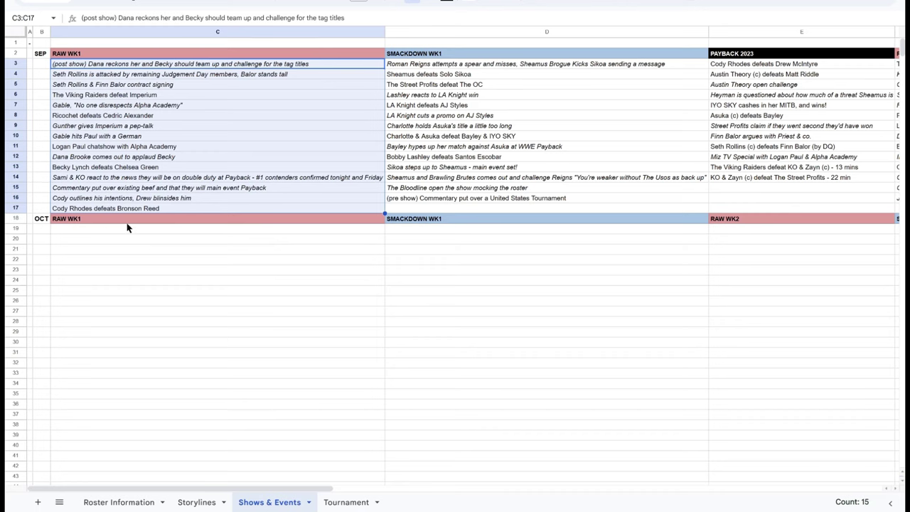
pyautogui.click(178, 129)
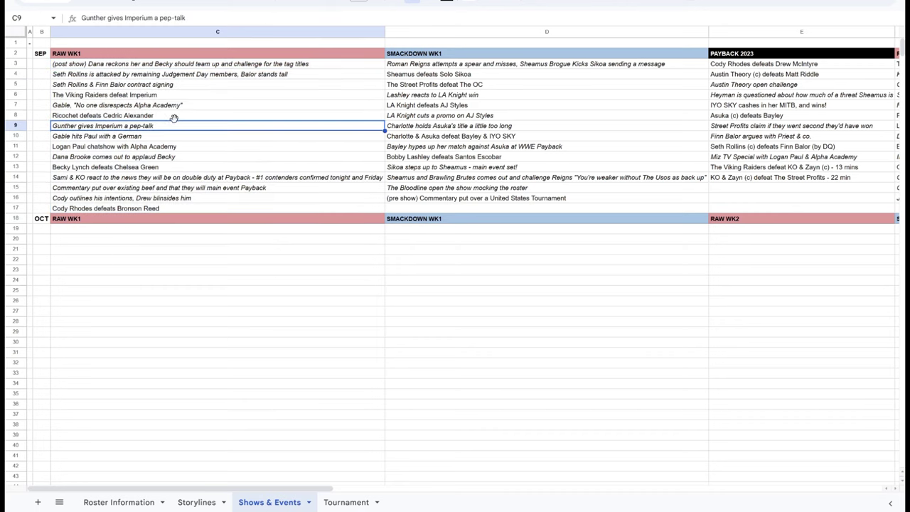
# Review the SEP WK1 storylines on the Storylines sheet, from Bloodline vs Brawling Brutes across to Dana x Becky.
pyautogui.click(214, 501)
pyautogui.click(274, 89)
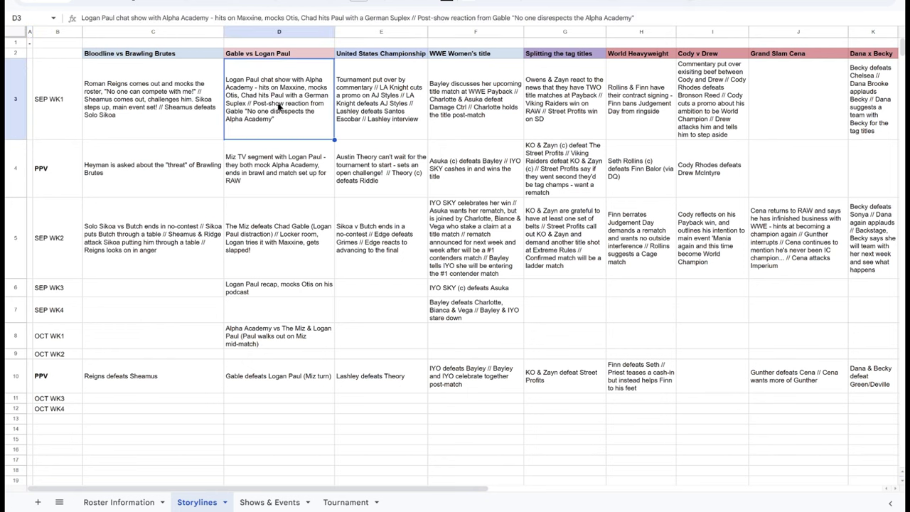
pyautogui.click(641, 106)
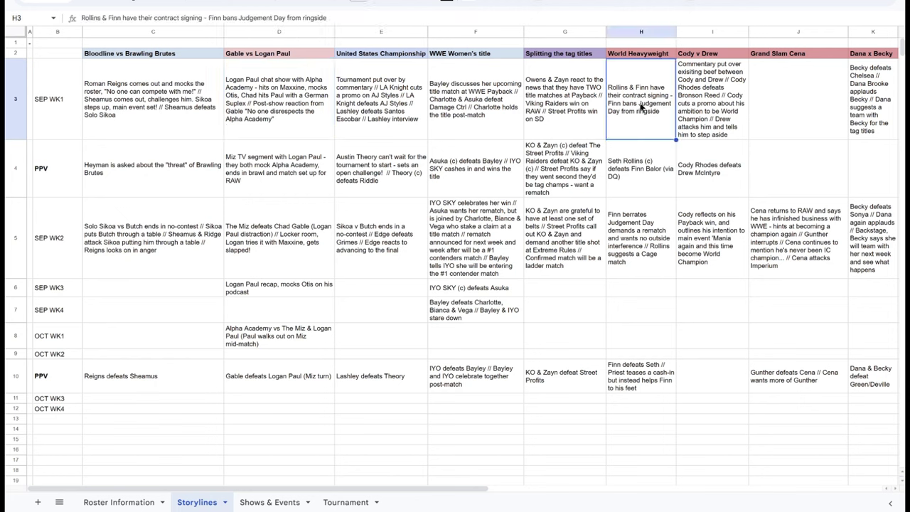
pyautogui.click(708, 71)
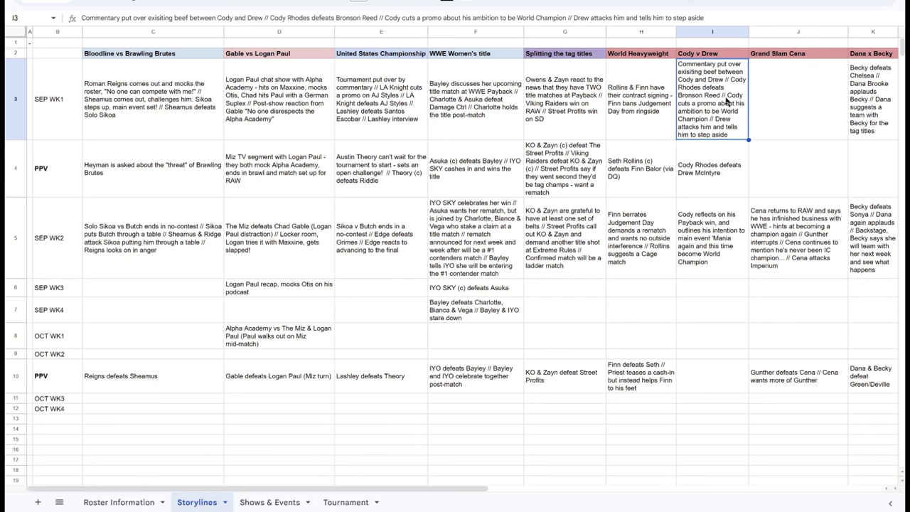
pyautogui.click(872, 124)
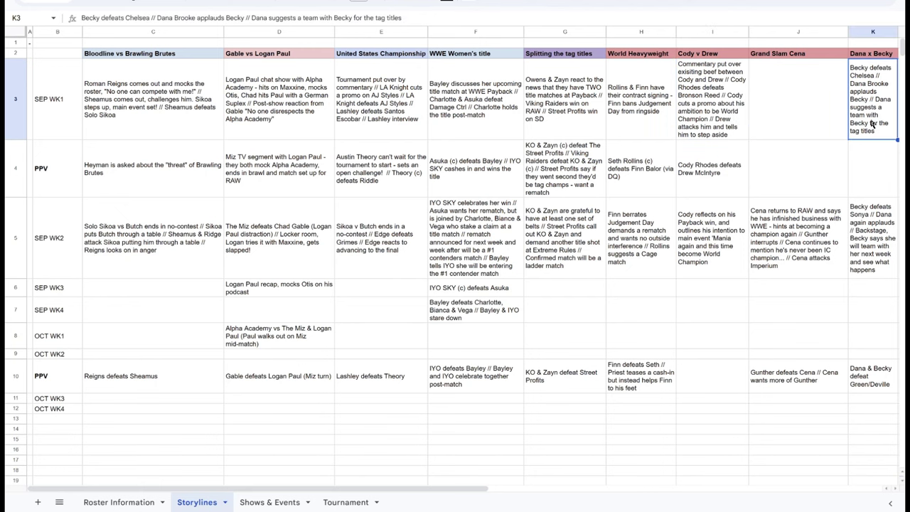
pyautogui.hscroll(1, 872, 124)
pyautogui.press('Left')
pyautogui.press('Left')
pyautogui.press('Left')
pyautogui.press('Left')
pyautogui.press('Left')
pyautogui.press('Left')
pyautogui.press('Left')
pyautogui.press('Left')
pyautogui.press('Left')
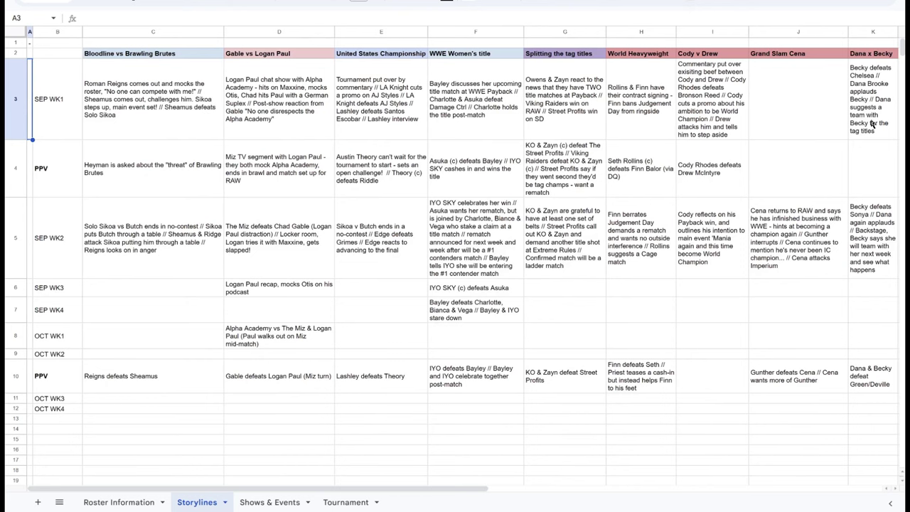
pyautogui.press('Right')
pyautogui.press('Right')
pyautogui.press('Right')
pyautogui.press('Right')
pyautogui.press('Right')
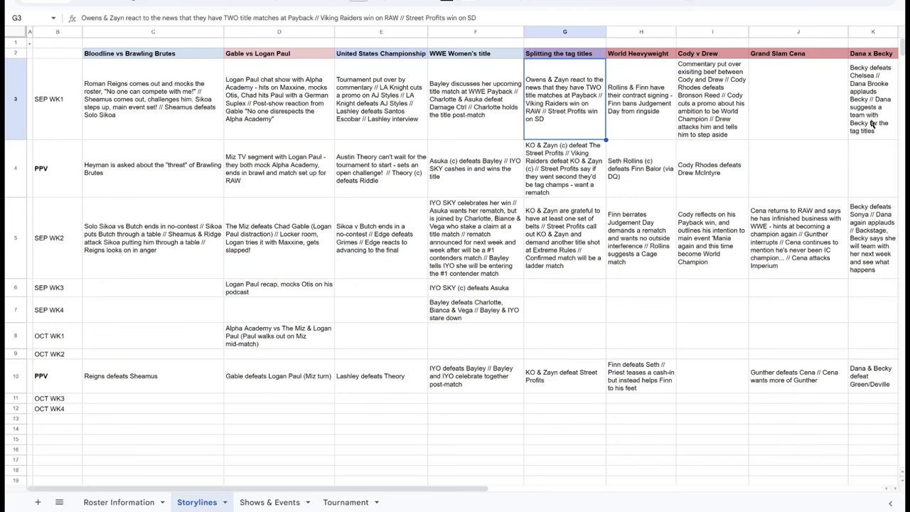
pyautogui.press('Left')
pyautogui.press('Left')
pyautogui.press('Left')
pyautogui.press('Left')
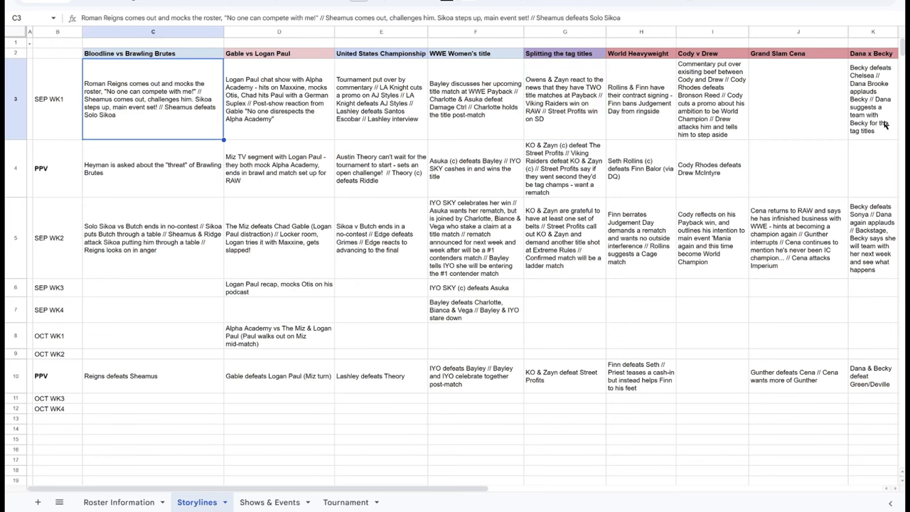
pyautogui.press('Right')
pyautogui.press('Right')
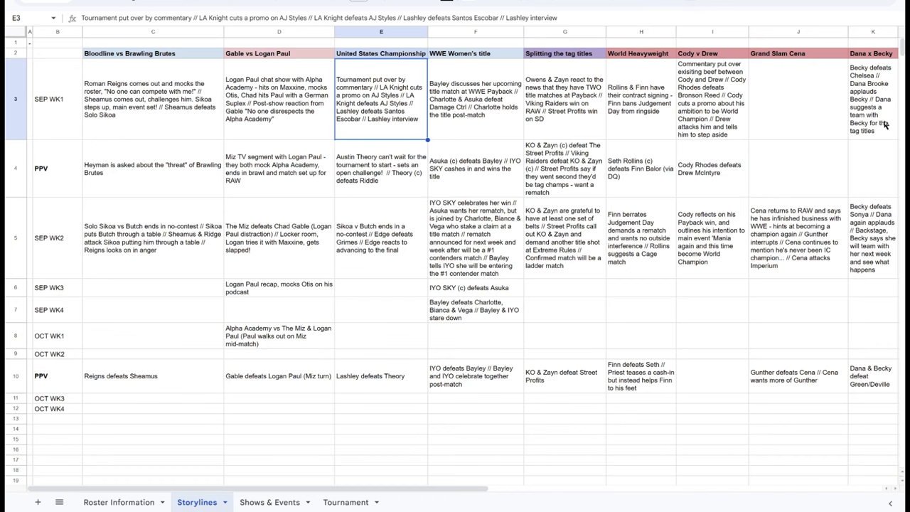
pyautogui.press('Right')
pyautogui.press('Right')
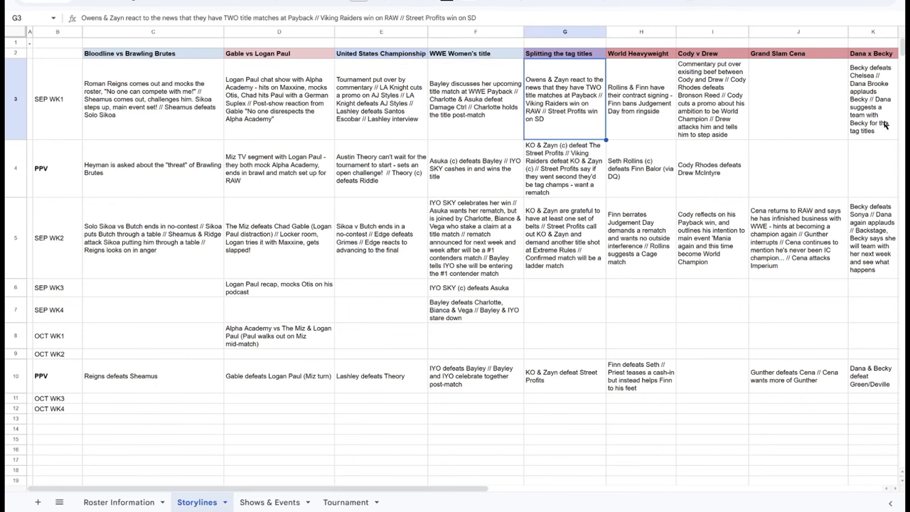
pyautogui.press('Right')
pyautogui.press('Right')
pyautogui.press('Right')
pyautogui.press('Right')
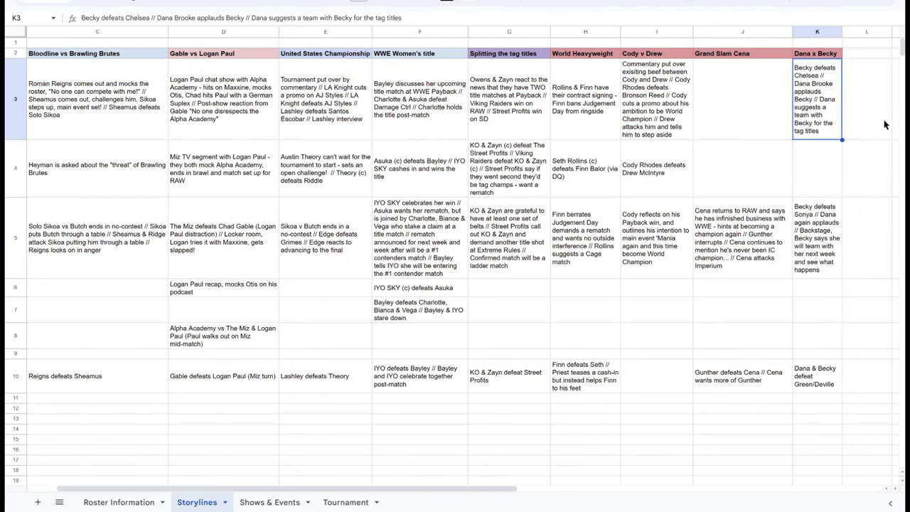
pyautogui.press('Home')
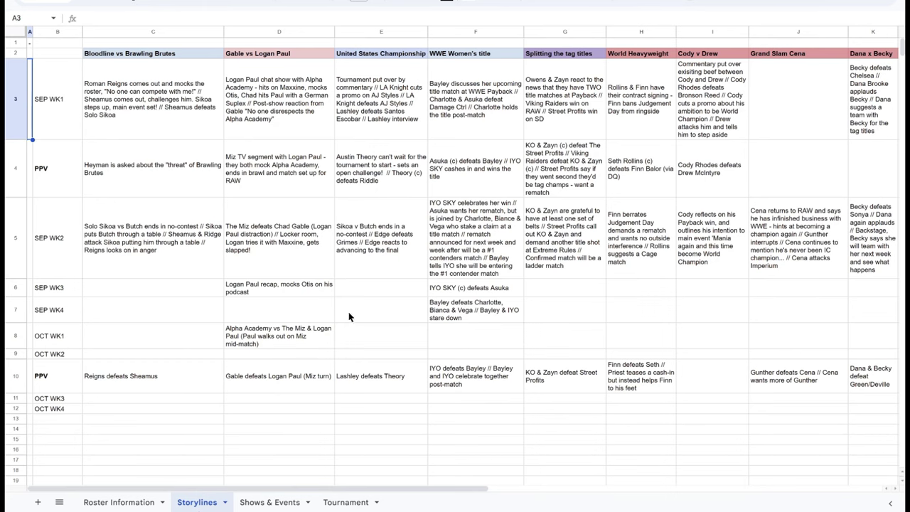
# Glance at the Shows & Events sheet and examine the WWE Women's title storyline week by week down to OCT WK4.
pyautogui.click(273, 504)
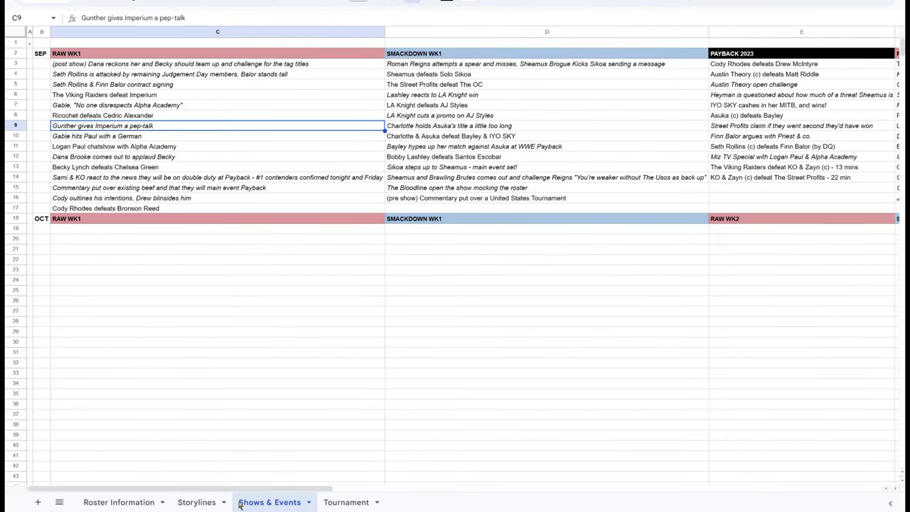
pyautogui.click(199, 502)
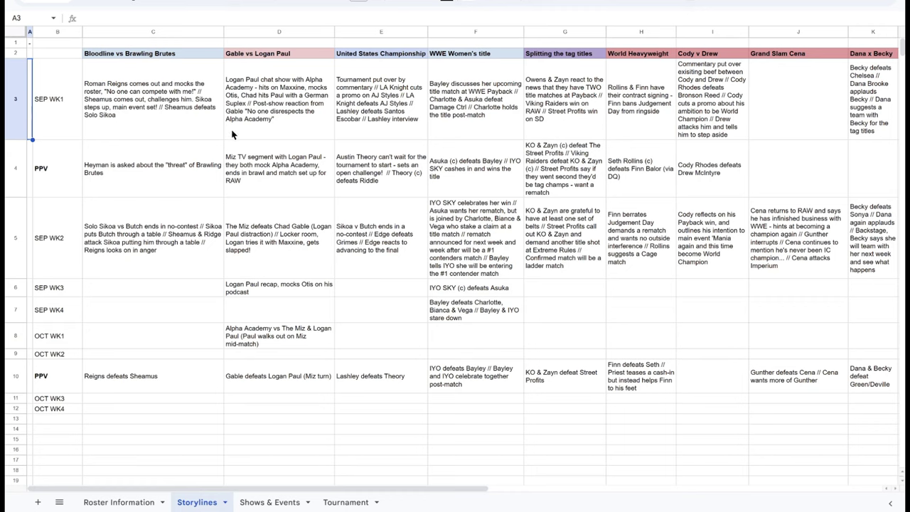
pyautogui.click(468, 57)
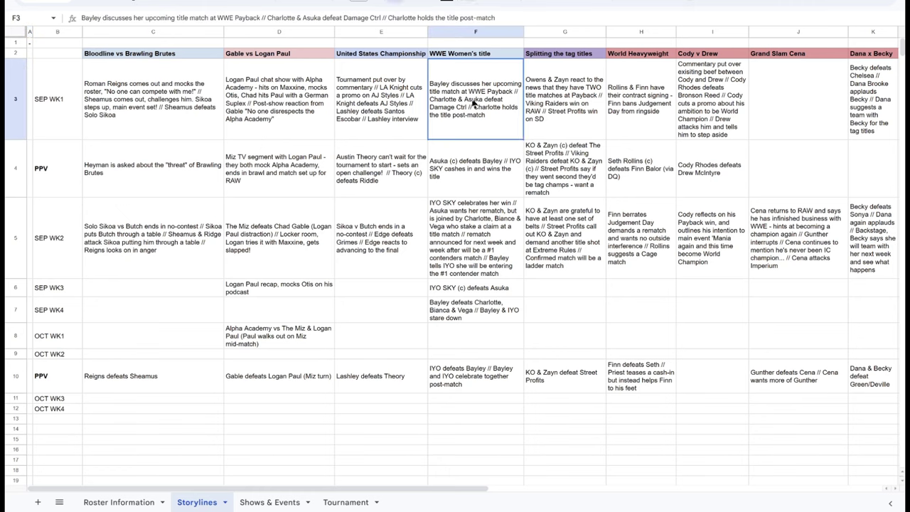
pyautogui.click(474, 95)
pyautogui.click(467, 58)
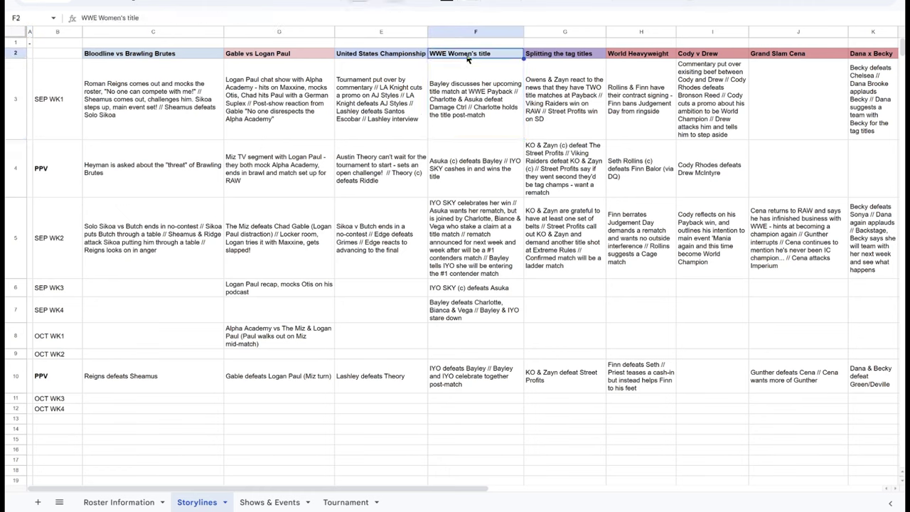
pyautogui.click(474, 95)
pyautogui.scroll(-5, 469, 256)
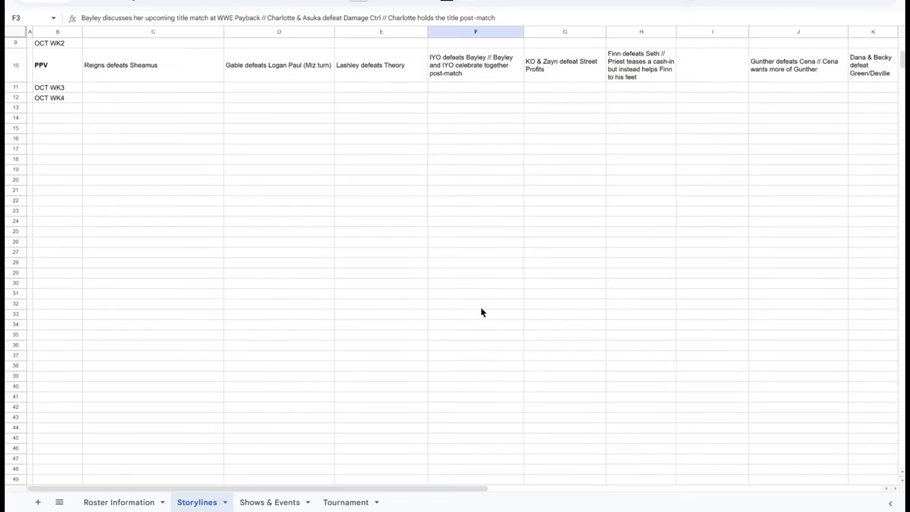
pyautogui.scroll(5, 481, 310)
pyautogui.press('Down')
pyautogui.press('Down')
pyautogui.press('Down')
pyautogui.press('Down')
pyautogui.press('Down')
pyautogui.press('Down')
pyautogui.press('Down')
pyautogui.press('Down')
pyautogui.press('Down')
pyautogui.press('Down')
pyautogui.press('Down')
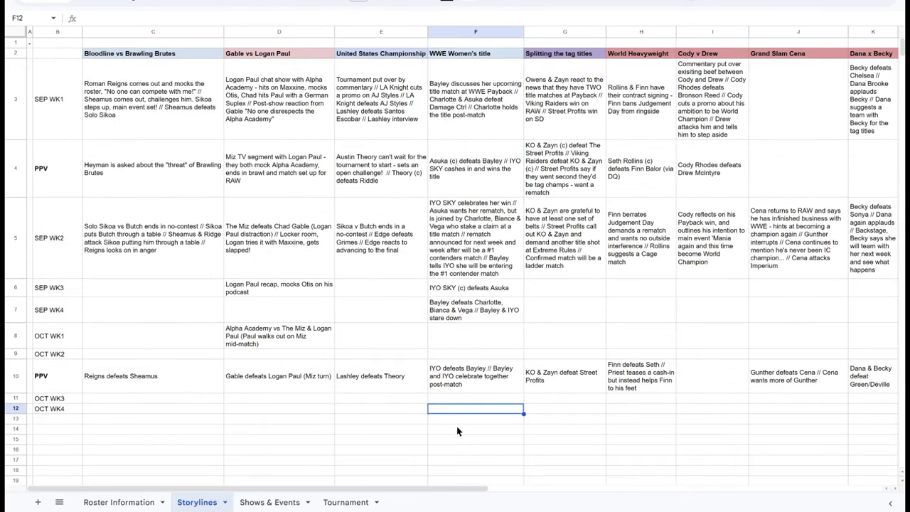
# Retitle the Bloodline vs Brawling Brutes storyline heading as "Bloodline vs Brock LEsnar".
pyautogui.click(141, 65)
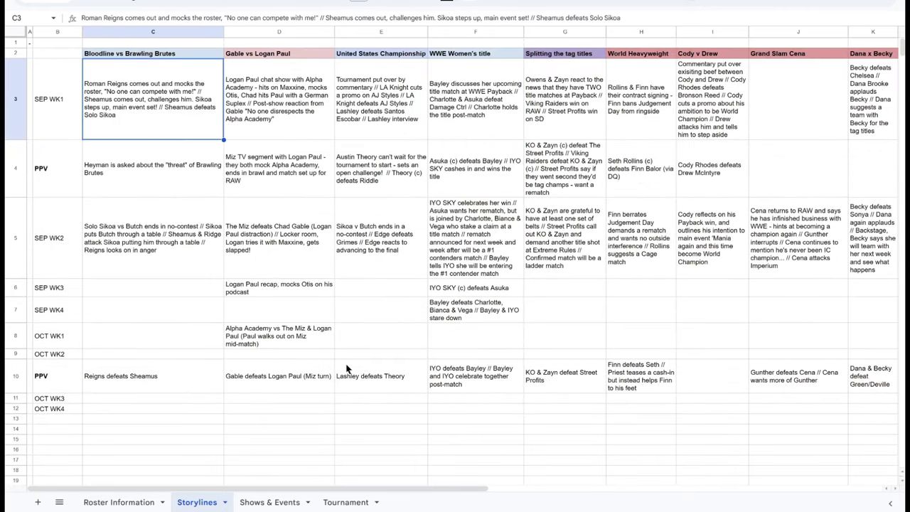
pyautogui.moveTo(154, 58); pyautogui.dragTo(159, 382)
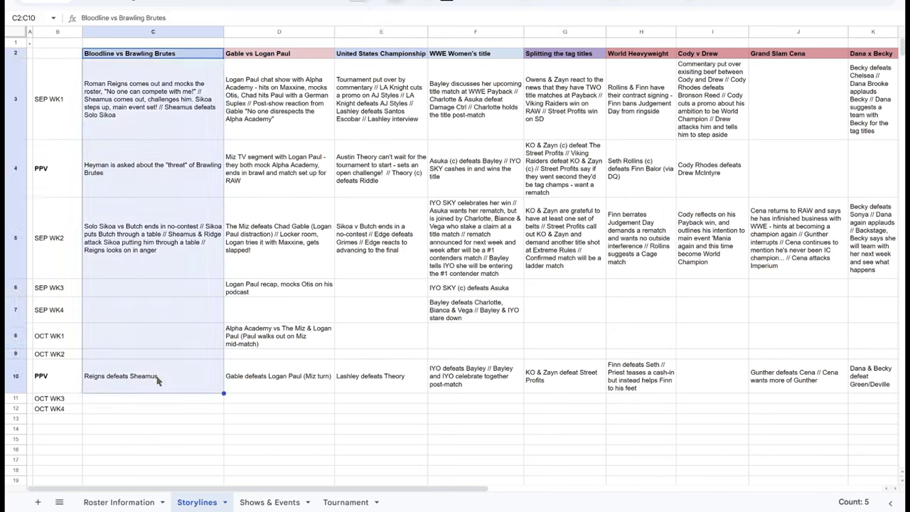
pyautogui.click(110, 76)
pyautogui.doubleClick(125, 52)
pyautogui.moveTo(118, 53); pyautogui.dragTo(224, 71)
pyautogui.press('BackSpace')
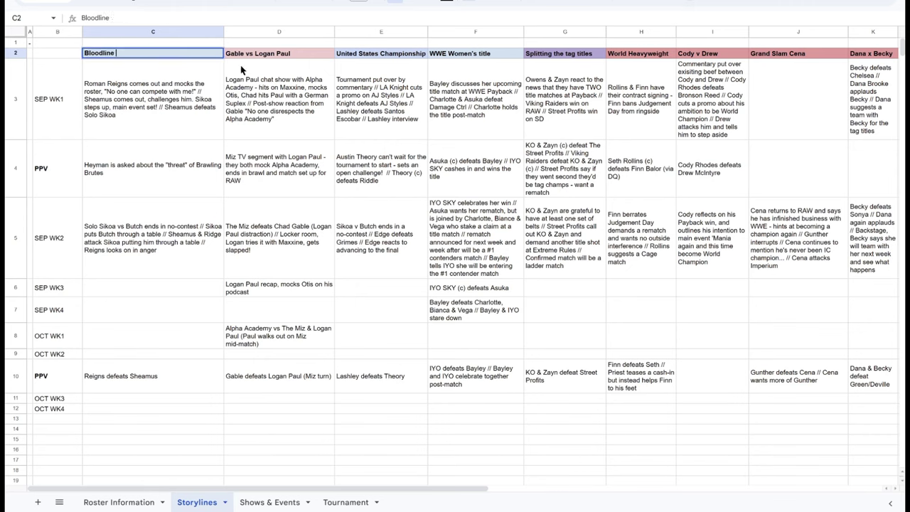
pyautogui.write('vs Brock LEsnar')
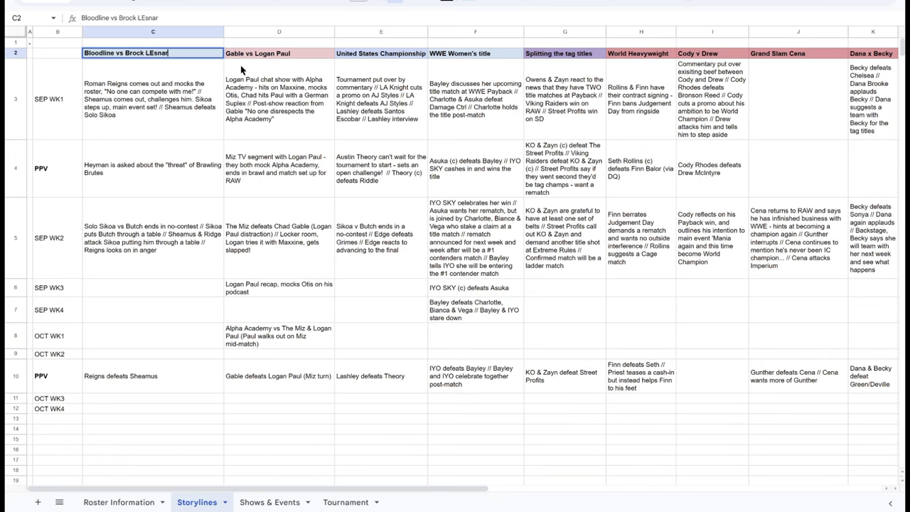
pyautogui.press('Return')
# Insert an empty row between the October PPV row and OCT WK3 on the Storylines sheet.
pyautogui.scroll(-10, 173, 166)
pyautogui.click(149, 240)
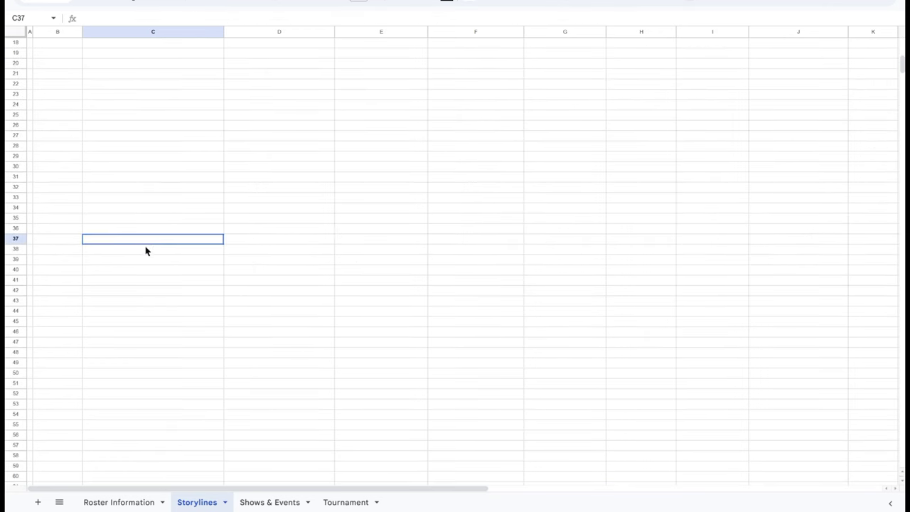
pyautogui.scroll(10, 152, 300)
pyautogui.scroll(-3, 149, 228)
pyautogui.scroll(3, 149, 229)
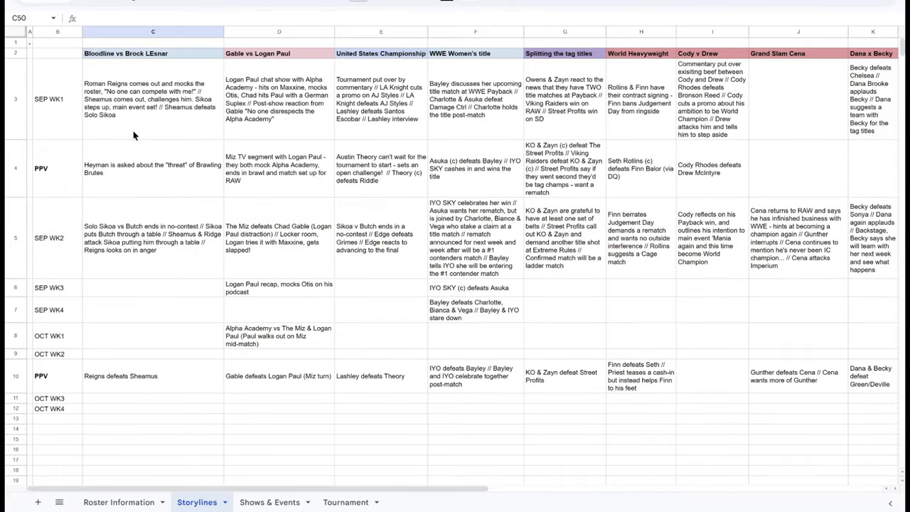
pyautogui.click(142, 55)
pyautogui.scroll(-3, 101, 325)
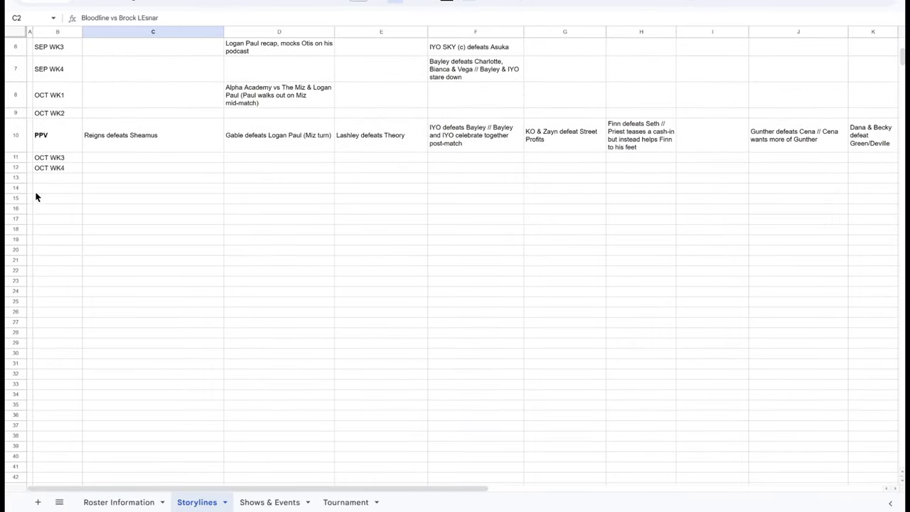
pyautogui.rightClick(20, 157)
pyautogui.click(72, 248)
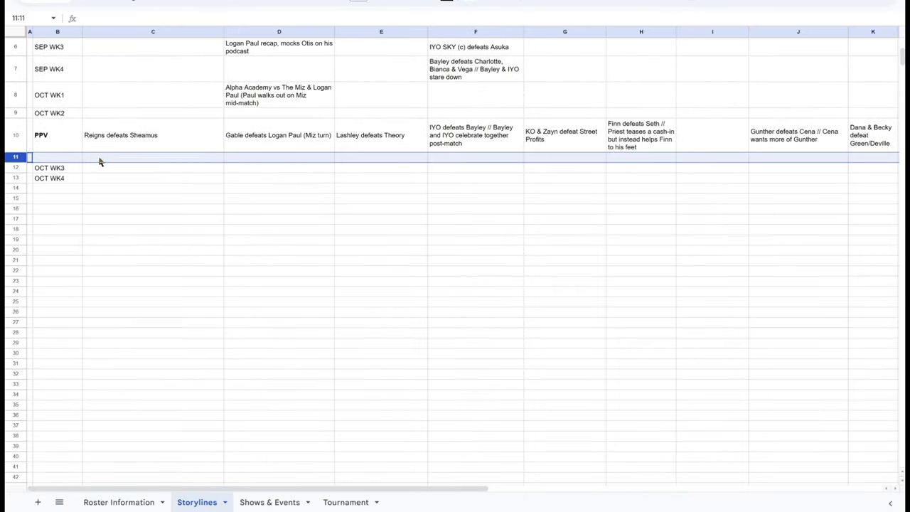
# Enter "Bloodlibe vs XYZ starts" in the Bloodline column of the empty row above OCT WK3.
pyautogui.click(166, 160)
pyautogui.write('Blood')
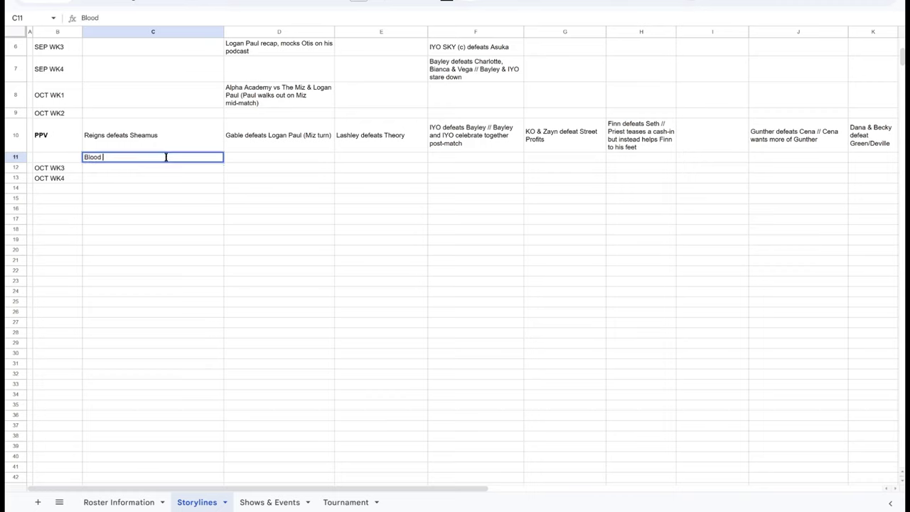
pyautogui.write('libe vs XYZ starts')
pyautogui.press('Return')
# Clear all contents of column C, including the Bloodline storyline's heading and weekly entries.
pyautogui.scroll(5, 166, 156)
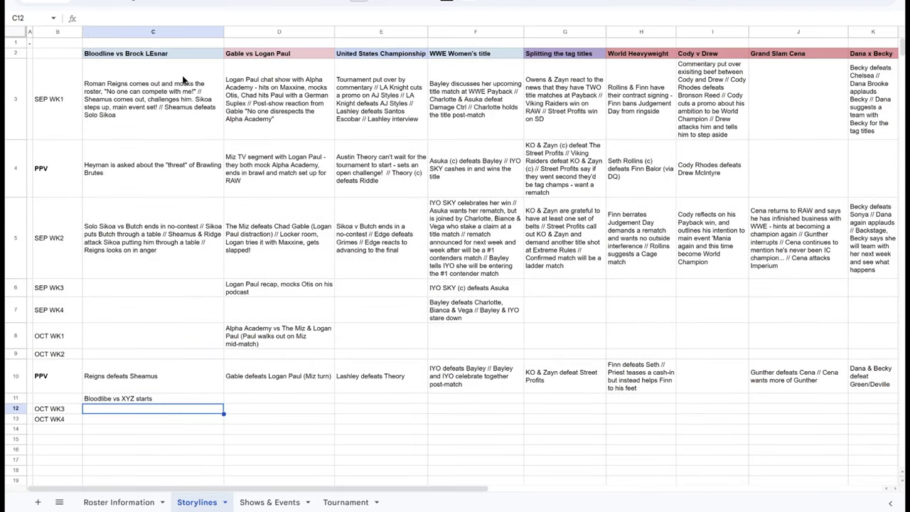
pyautogui.moveTo(181, 80); pyautogui.dragTo(174, 398)
pyautogui.click(164, 30)
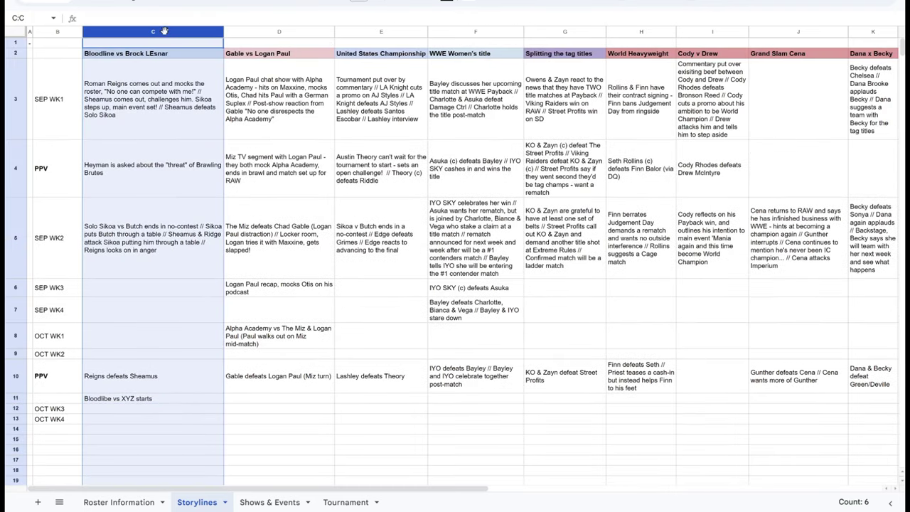
pyautogui.press('Delete')
pyautogui.click(169, 55)
pyautogui.scroll(-8, 197, 157)
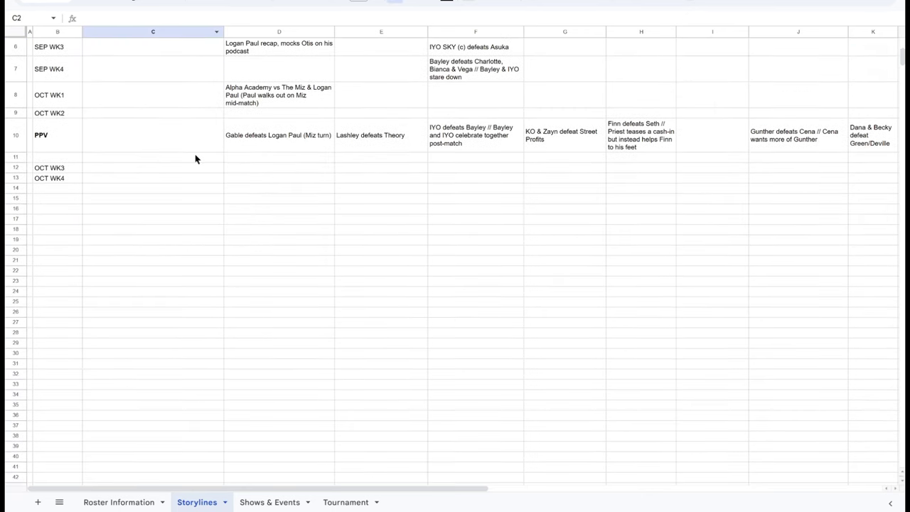
pyautogui.click(178, 275)
pyautogui.scroll(15, 178, 274)
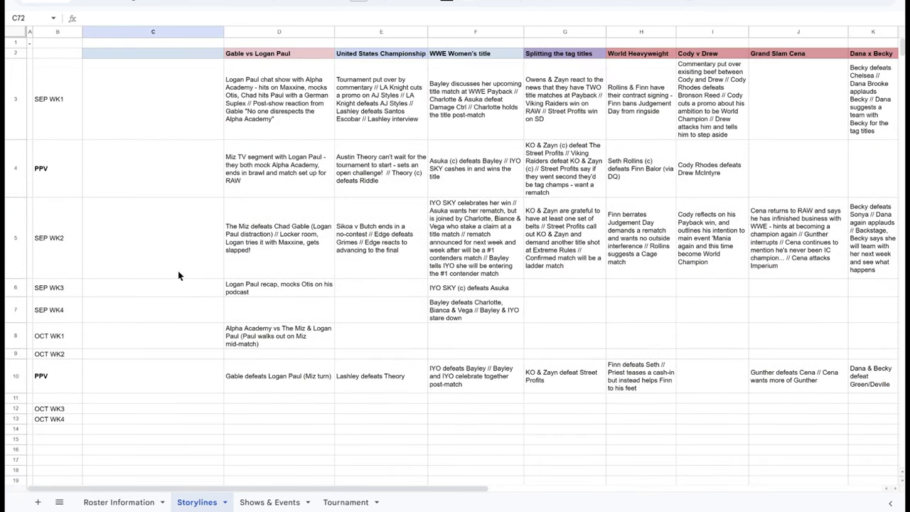
# Freeze the Storylines sheet's rows up to row 2, the row with the storyline headings.
pyautogui.click(15, 53)
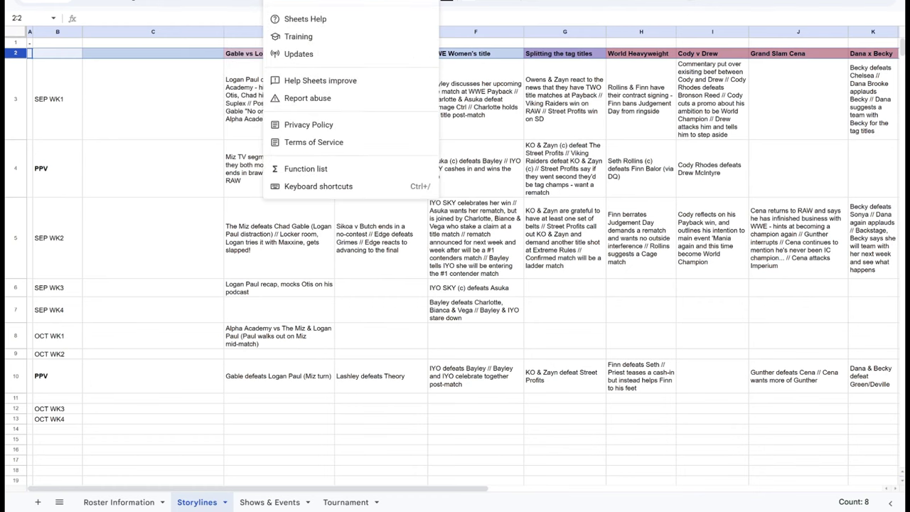
pyautogui.hotkey('alt', 'i')
pyautogui.press('Left')
pyautogui.moveTo(214, 10)
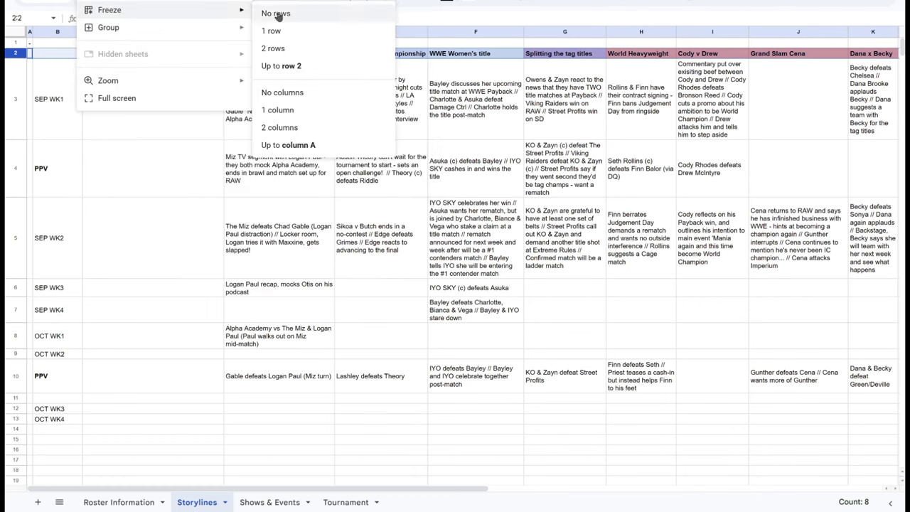
pyautogui.click(284, 65)
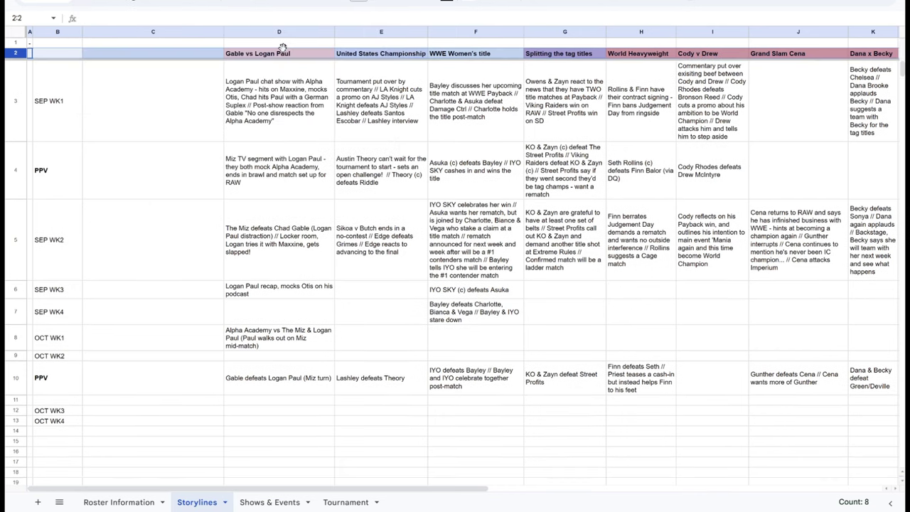
# Check how the frozen heading row behaves while moving down and up the Storylines sheet.
pyautogui.click(191, 89)
pyautogui.scroll(-3, 190, 126)
pyautogui.scroll(-3, 191, 126)
pyautogui.scroll(5, 190, 125)
pyautogui.scroll(-4, 189, 134)
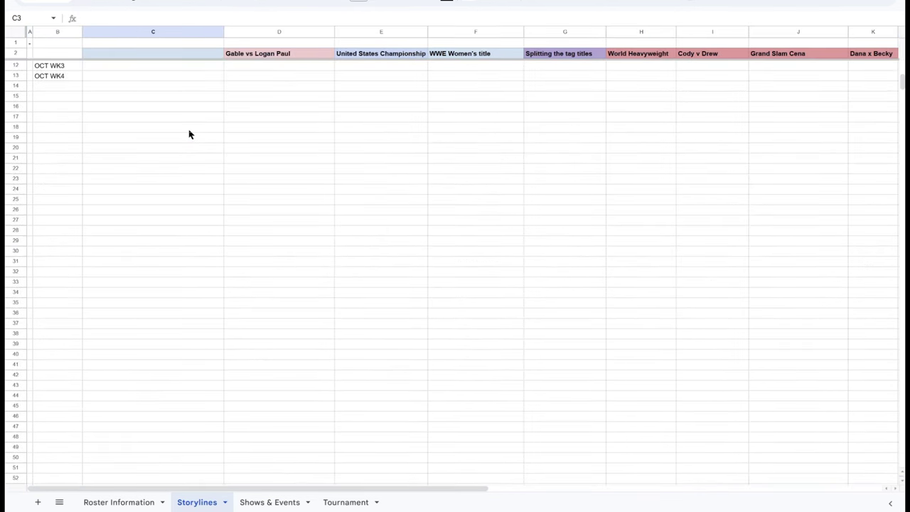
pyautogui.scroll(1, 189, 134)
pyautogui.scroll(3, 189, 134)
pyautogui.scroll(-3, 189, 134)
pyautogui.scroll(3, 189, 135)
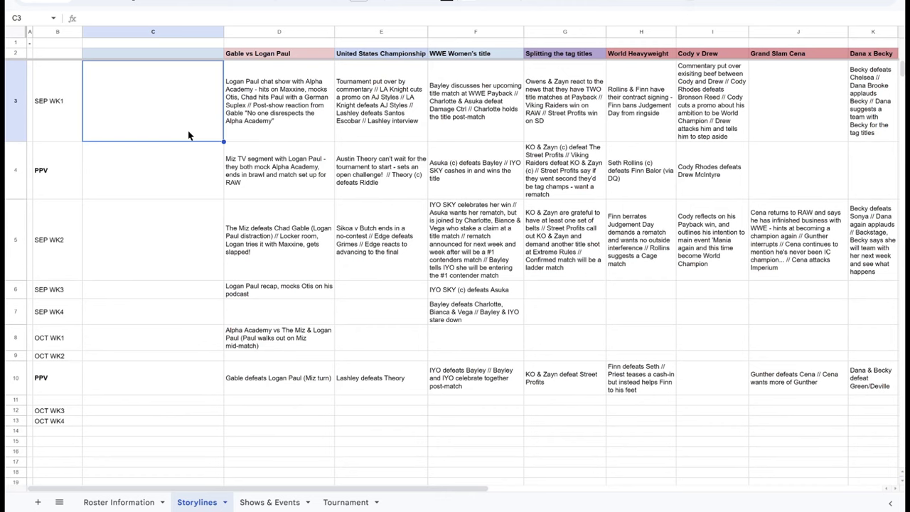
# Copy the October heading row on the Shows & Events sheet to row 34 and label it NOV.
pyautogui.click(349, 501)
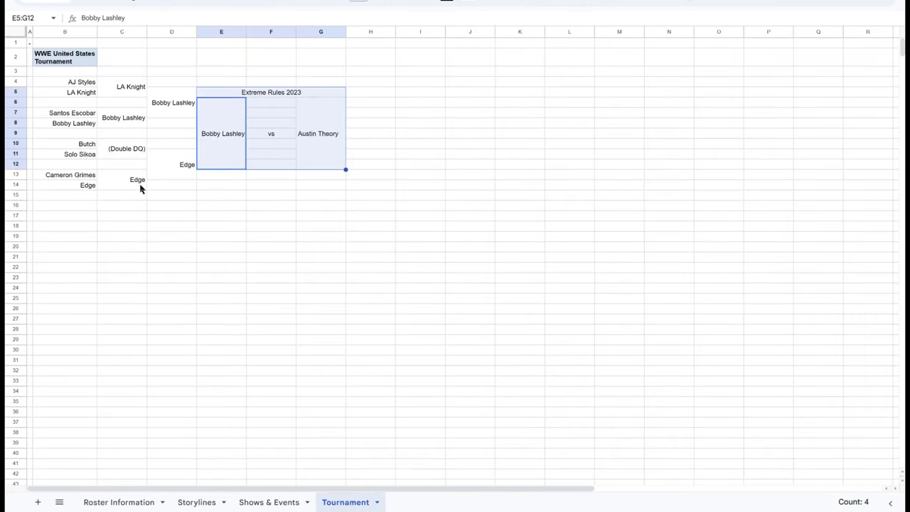
pyautogui.click(281, 501)
pyautogui.click(54, 63)
pyautogui.click(78, 220)
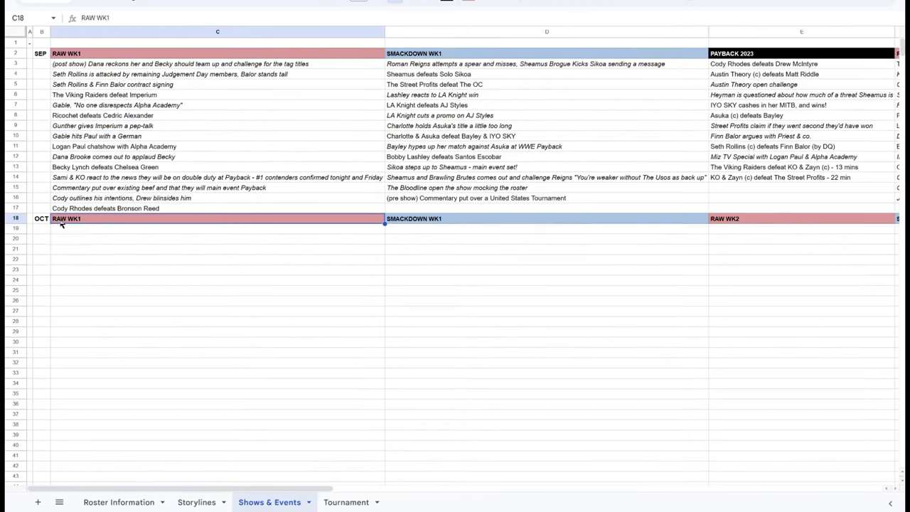
pyautogui.click(14, 216)
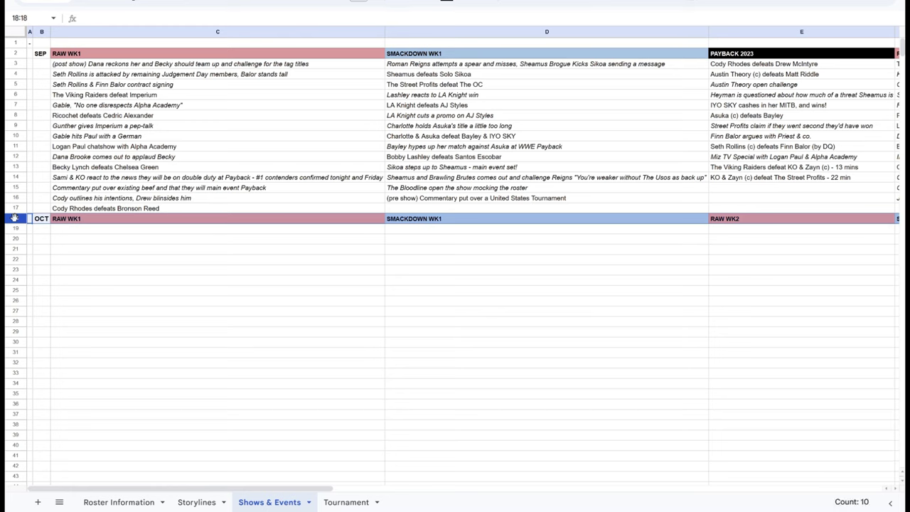
pyautogui.hotkey('ctrl', 'c')
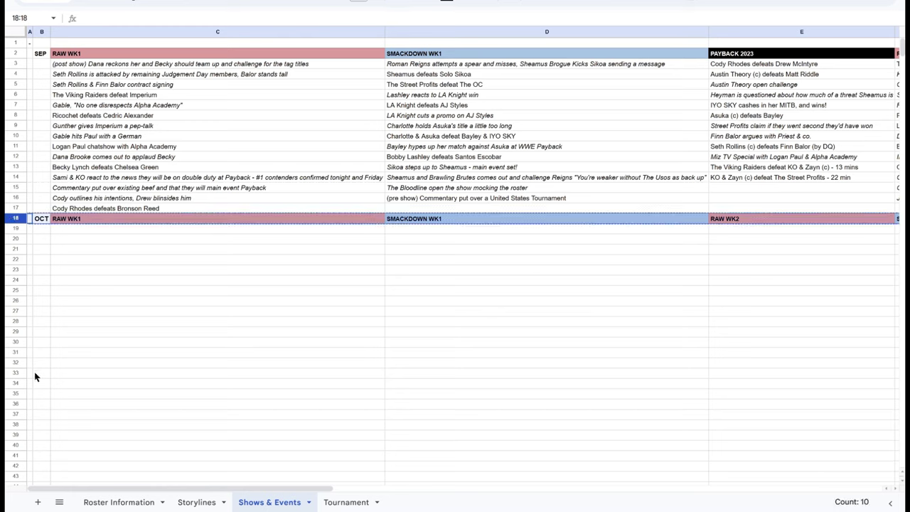
pyautogui.click(16, 383)
pyautogui.hotkey('ctrl', 'v')
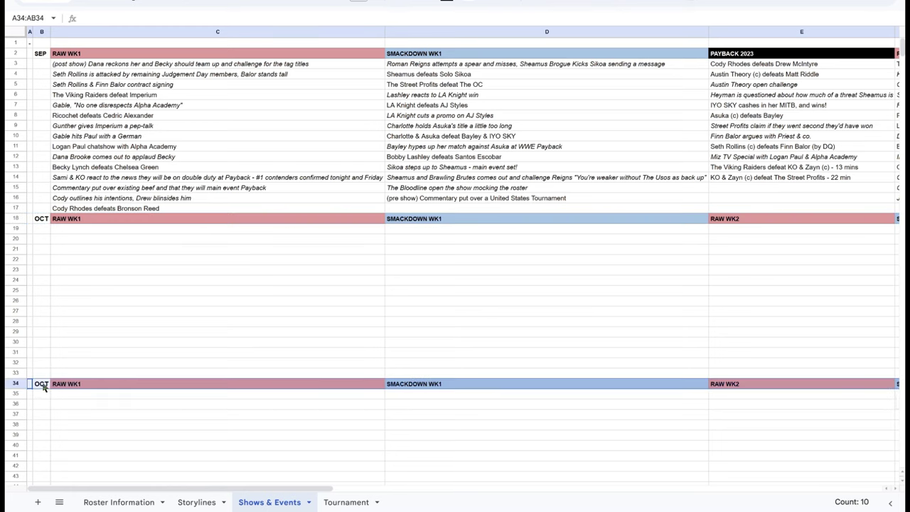
pyautogui.click(43, 386)
pyautogui.write('NOV')
pyautogui.press('Return')
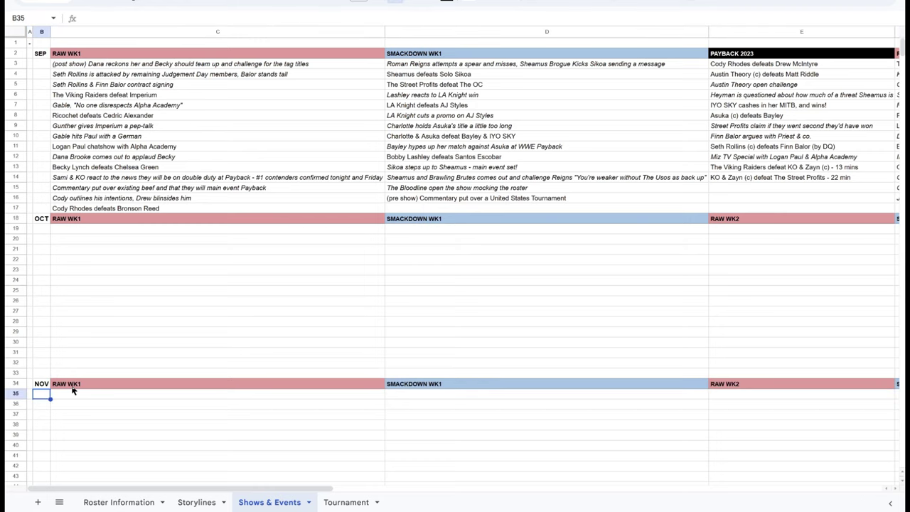
# Copy the NOV heading row on the Shows & Events sheet to row 52 and label it DEC.
pyautogui.click(16, 384)
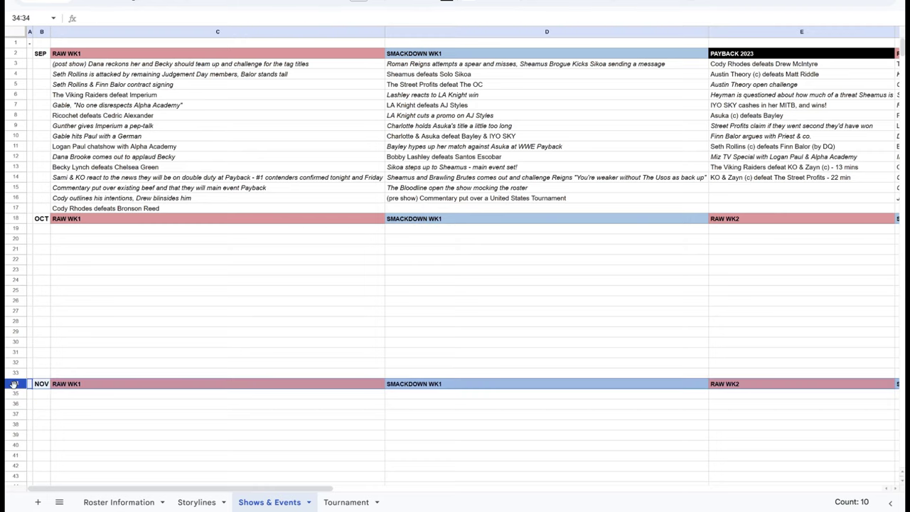
pyautogui.scroll(-10, 19, 386)
pyautogui.scroll(5, 17, 312)
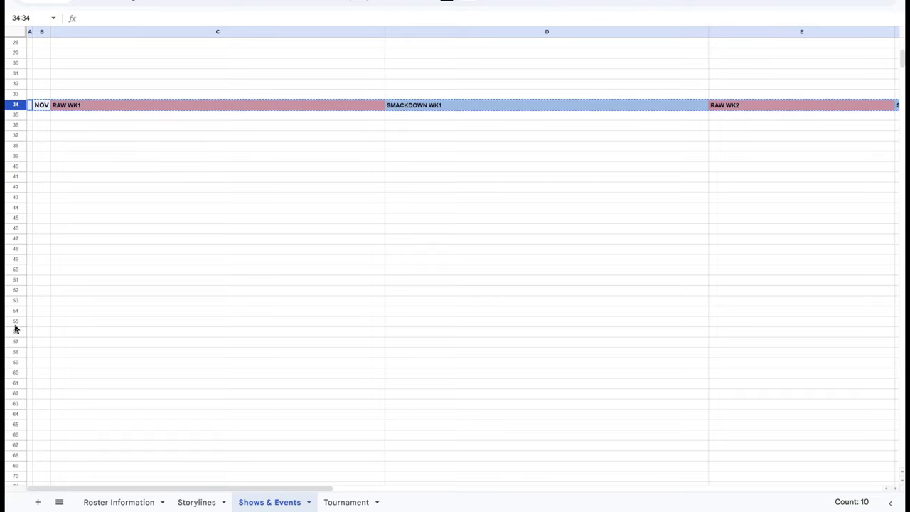
pyautogui.click(16, 290)
pyautogui.hotkey('ctrl', 'v')
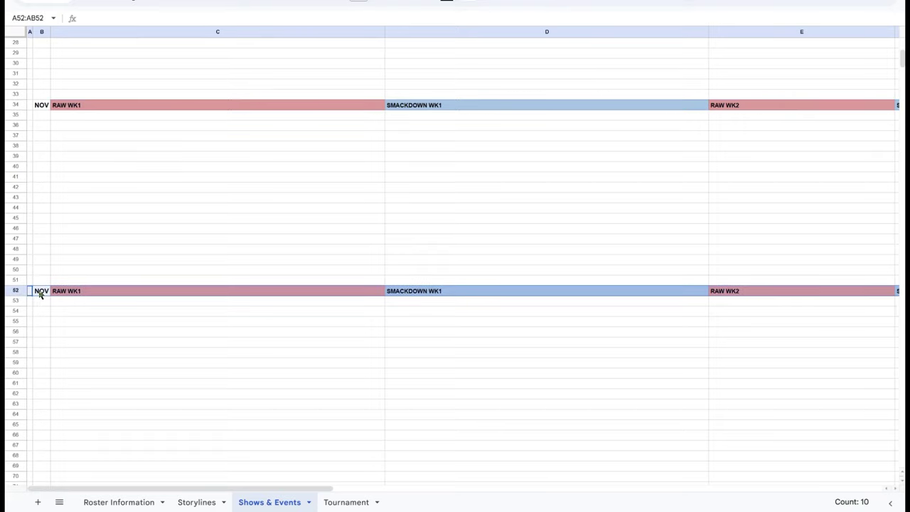
pyautogui.click(40, 290)
pyautogui.write('DEC')
pyautogui.click(150, 226)
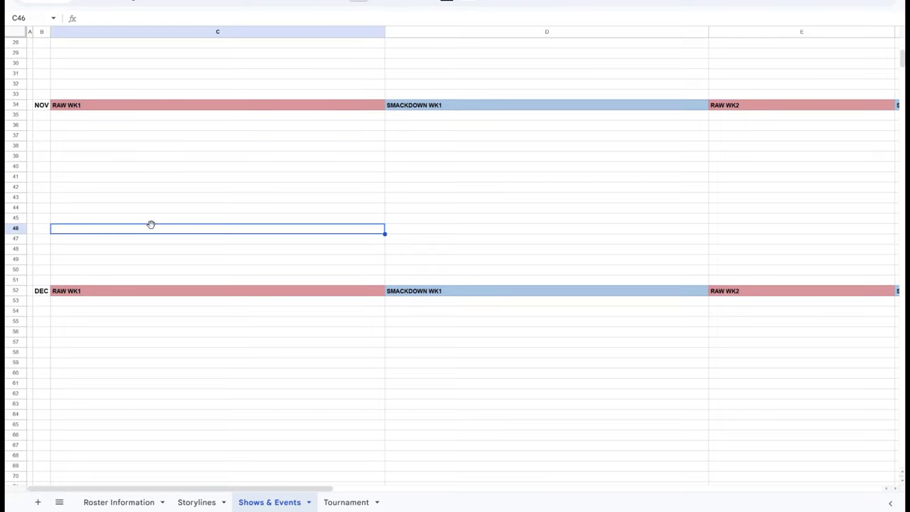
# Add 9,000 more rows at the end of the Shows & Events sheet and select row 10000.
pyautogui.scroll(9, 216, 246)
pyautogui.scroll(-7, 217, 245)
pyautogui.scroll(7, 217, 246)
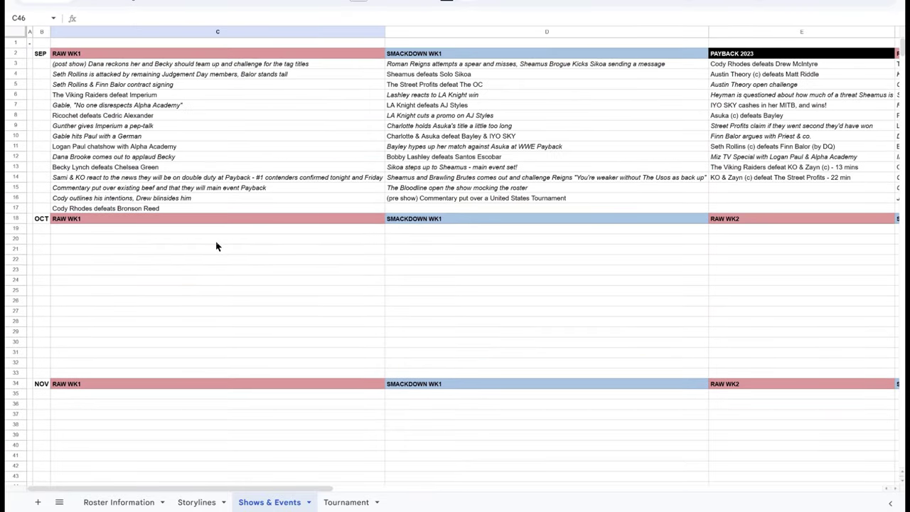
pyautogui.scroll(-12, 217, 246)
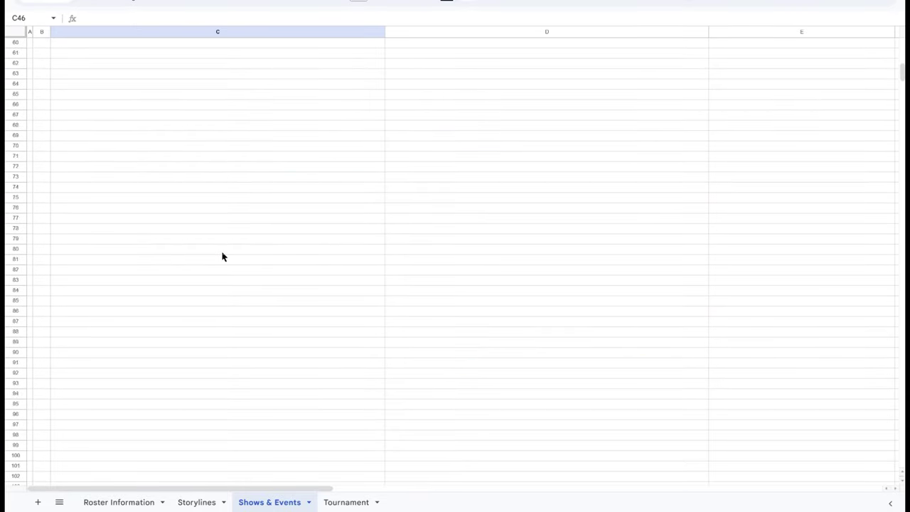
pyautogui.scroll(-10, 222, 257)
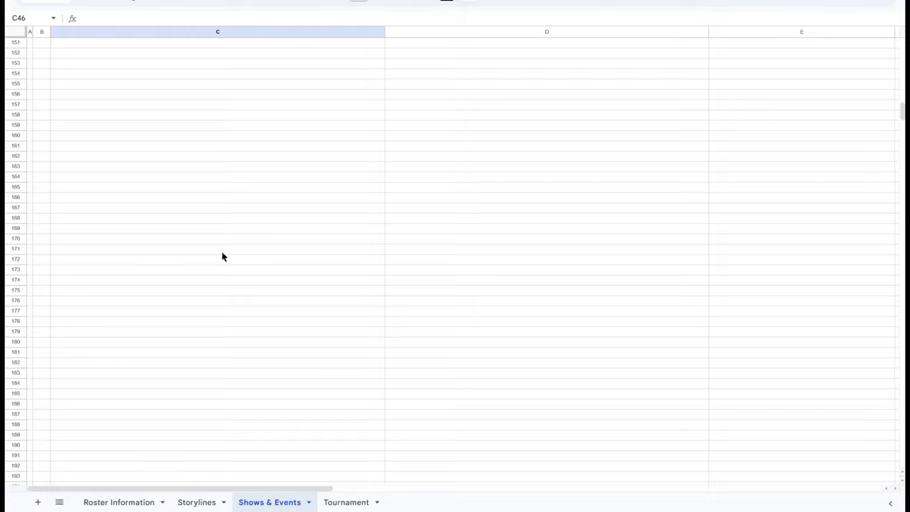
pyautogui.moveTo(901, 112); pyautogui.dragTo(899, 483)
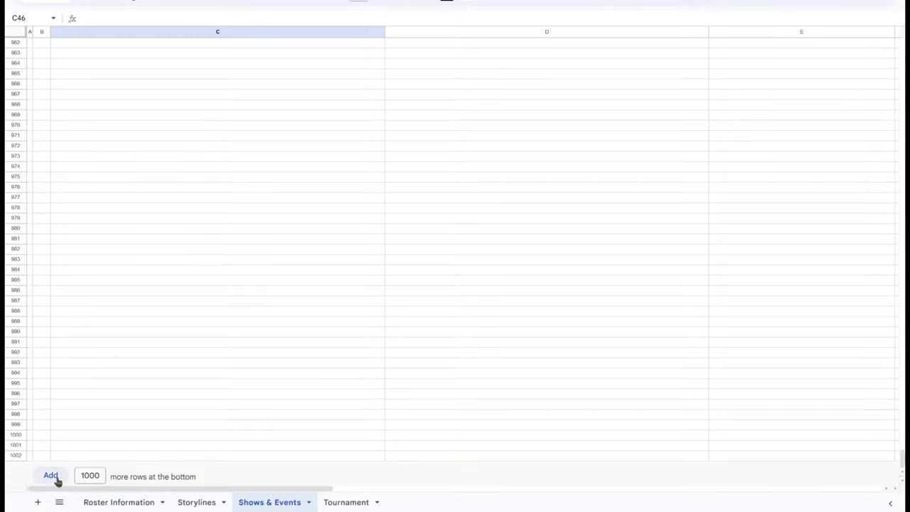
pyautogui.click(56, 477)
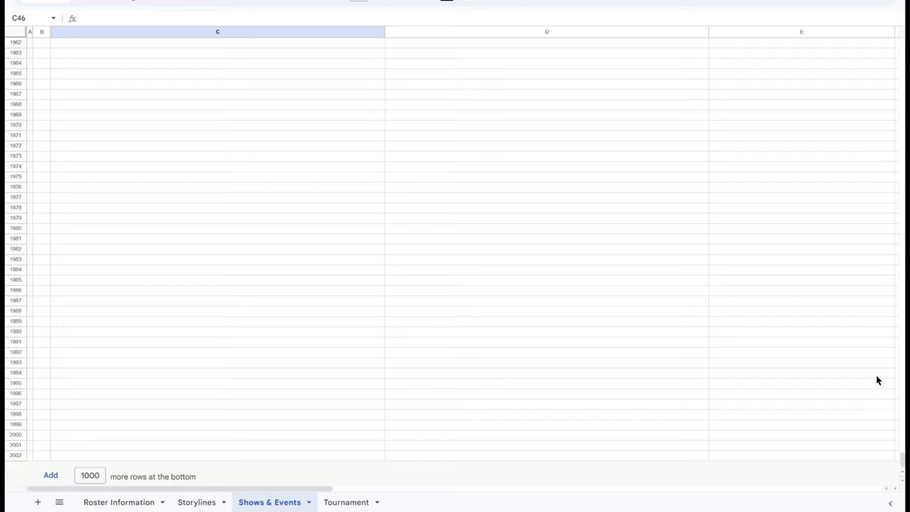
pyautogui.click(60, 477)
pyautogui.click(60, 476)
pyautogui.click(58, 477)
pyautogui.click(57, 477)
pyautogui.click(57, 478)
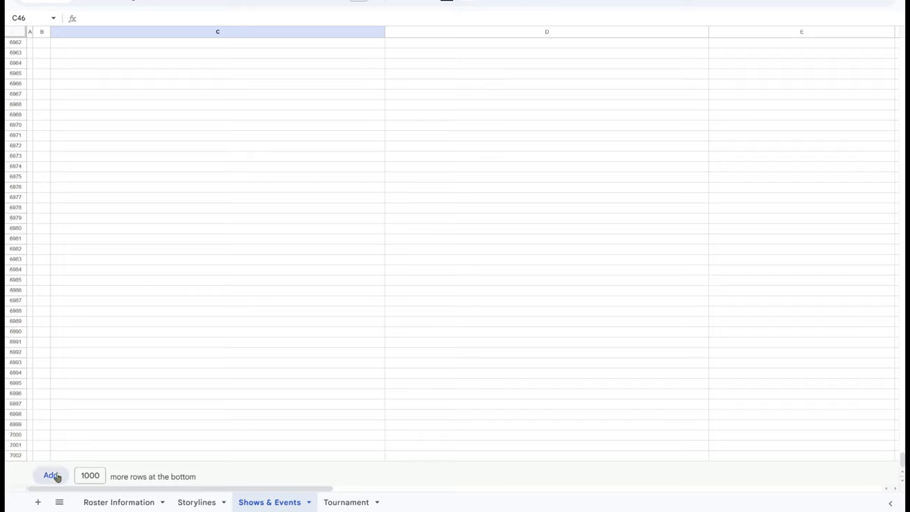
pyautogui.click(57, 477)
pyautogui.click(52, 477)
pyautogui.click(52, 477)
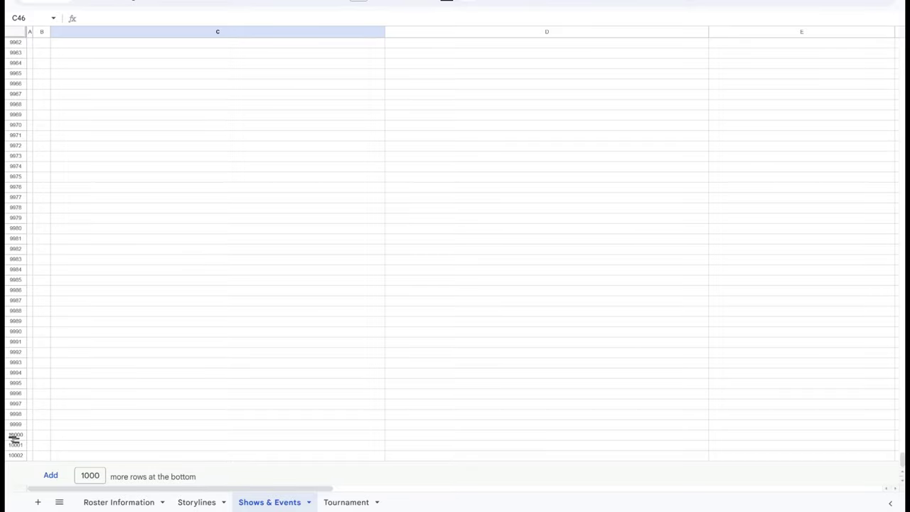
pyautogui.click(14, 435)
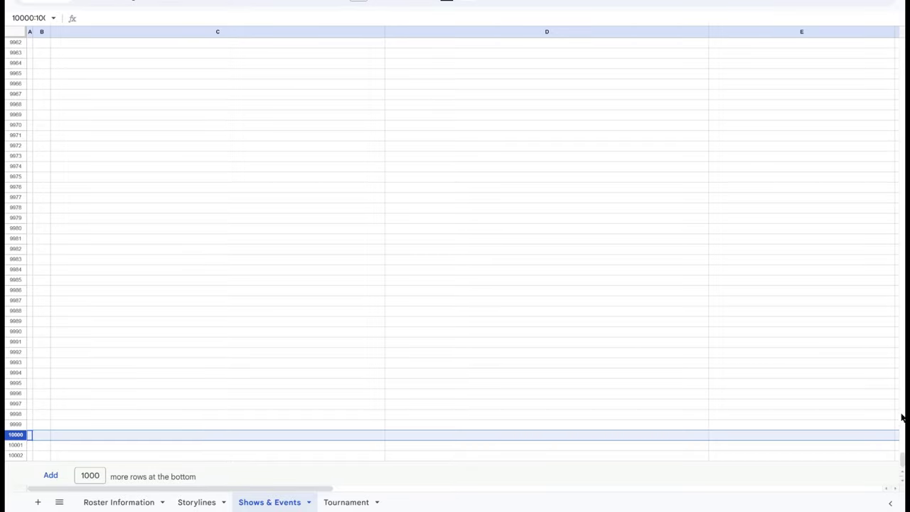
# Review the Storylines sheet across all its storyline columns, from OCT WK1 past Dana x Becky and back to cell A1.
pyautogui.moveTo(901, 460); pyautogui.dragTo(901, 42)
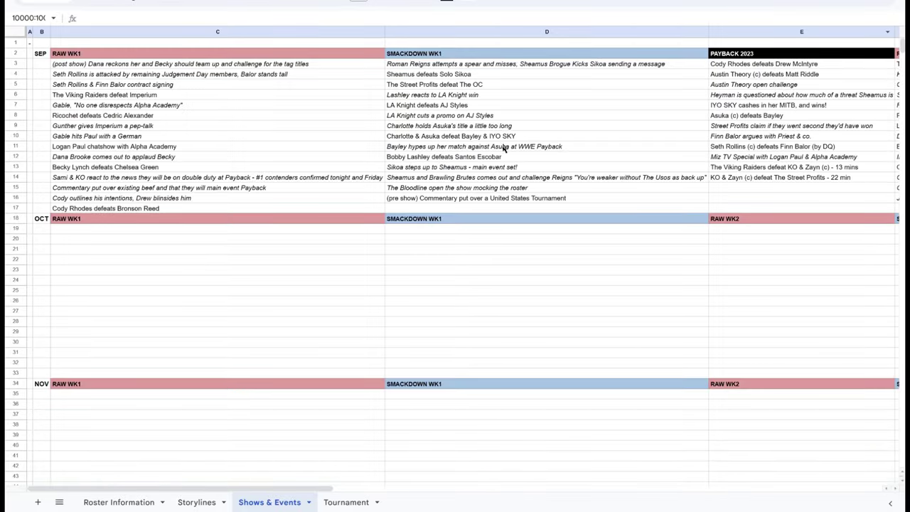
pyautogui.click(502, 147)
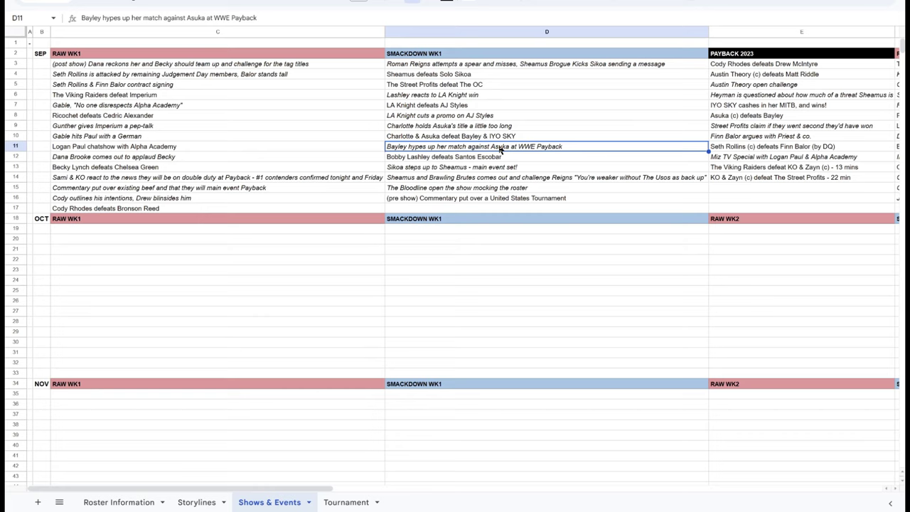
pyautogui.click(271, 177)
pyautogui.click(199, 502)
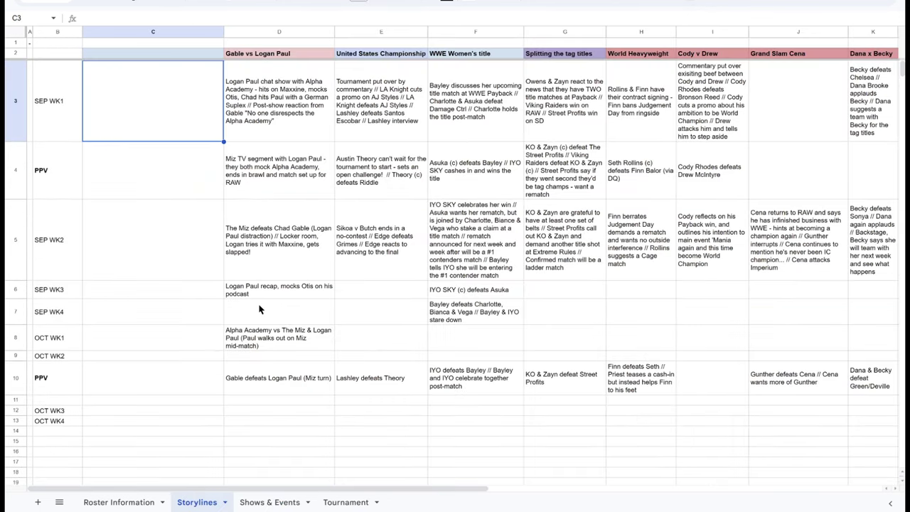
pyautogui.click(310, 332)
pyautogui.press('Right')
pyautogui.press('Right')
pyautogui.press('Right')
pyautogui.press('Right')
pyautogui.press('Right')
pyautogui.press('Right')
pyautogui.press('Right')
pyautogui.press('Right')
pyautogui.press('Right')
pyautogui.press('Right')
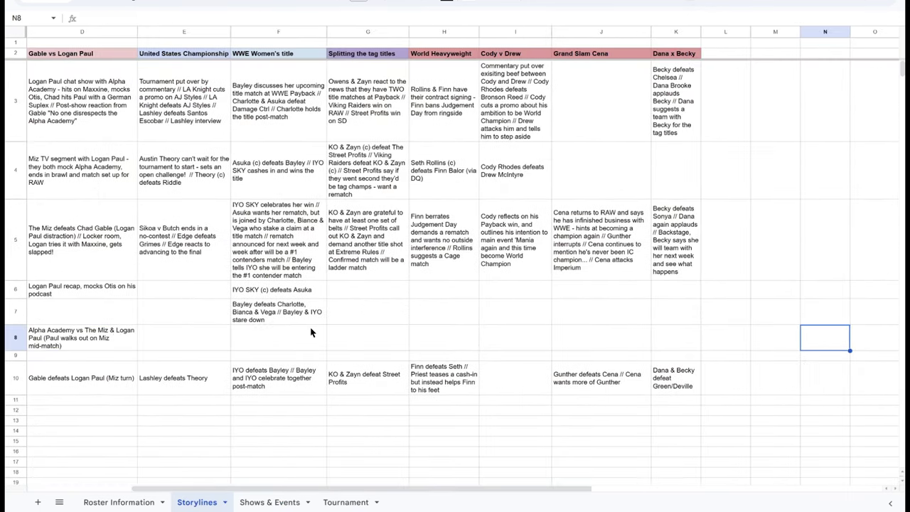
pyautogui.press('Left')
pyautogui.press('Left')
pyautogui.press('Left')
pyautogui.press('Left')
pyautogui.press('Left')
pyautogui.press('Left')
pyautogui.press('Left')
pyautogui.press('Left')
pyautogui.press('Left')
pyautogui.press('Left')
pyautogui.press('Left')
pyautogui.press('Left')
pyautogui.press('Left')
pyautogui.press('Up')
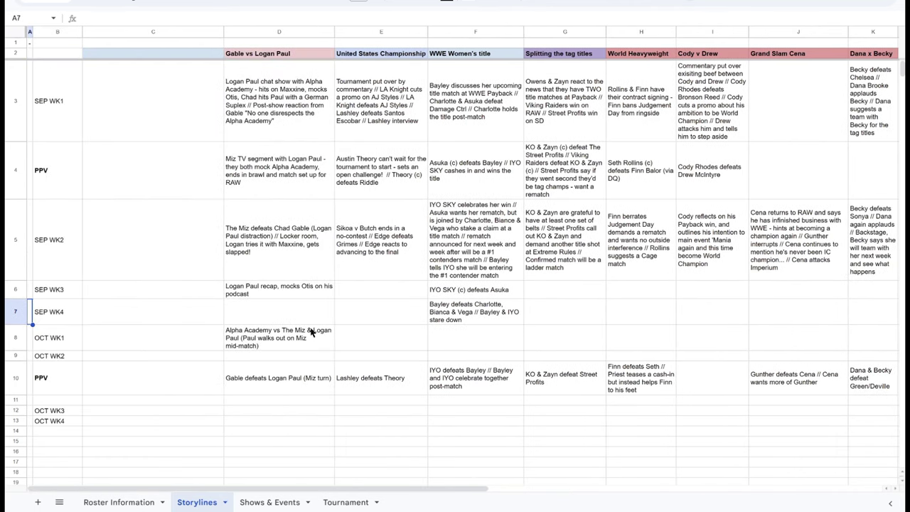
pyautogui.press('Up')
pyautogui.press('Up')
pyautogui.press('Up')
pyautogui.press('Up')
pyautogui.press('Up')
pyautogui.press('Up')
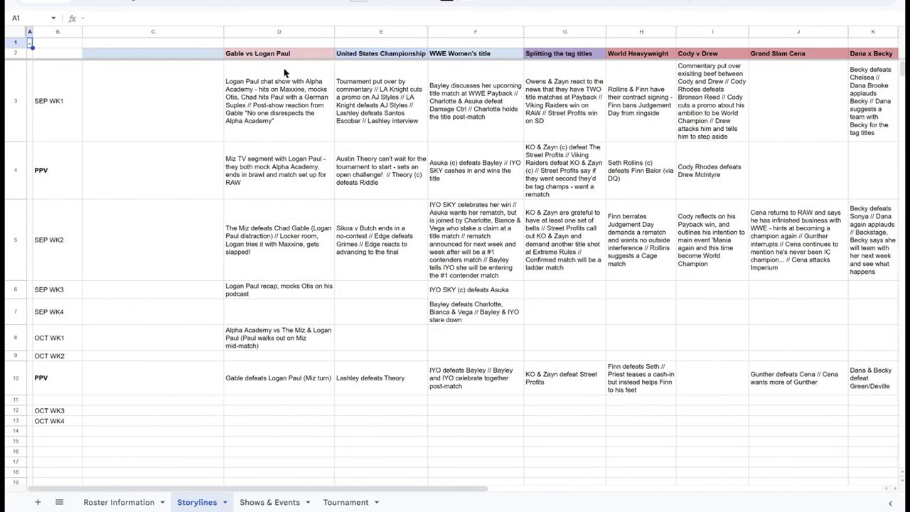
# Examine the Gable vs Logan Paul column on the Storylines sheet, from OCT WK3 up to its SEP WK1 entry.
pyautogui.click(287, 32)
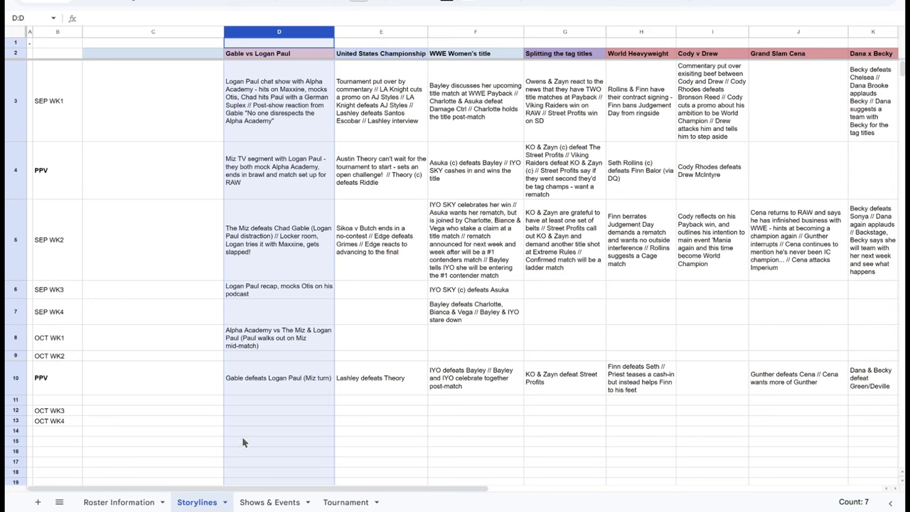
pyautogui.click(265, 411)
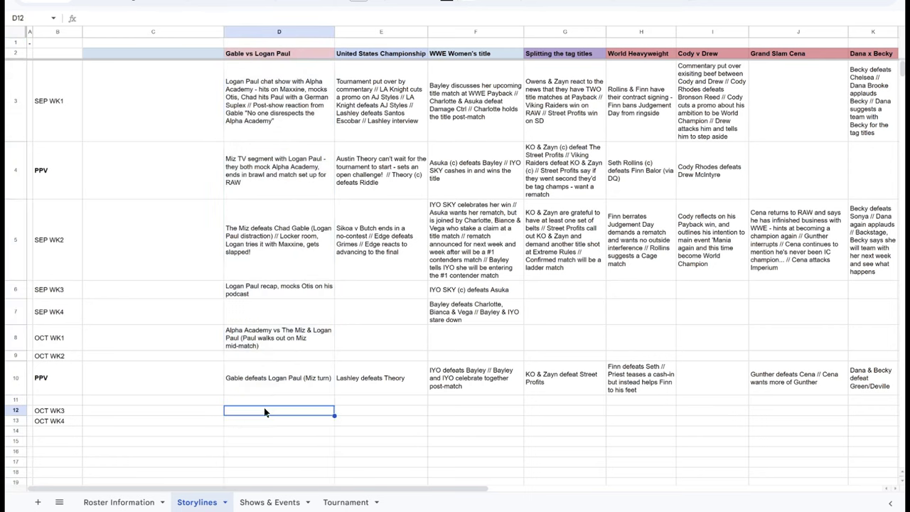
pyautogui.press('Up')
pyautogui.press('Up')
pyautogui.press('Up')
pyautogui.press('Up')
pyautogui.press('Up')
pyautogui.press('Up')
pyautogui.press('Up')
pyautogui.press('Up')
pyautogui.press('Up')
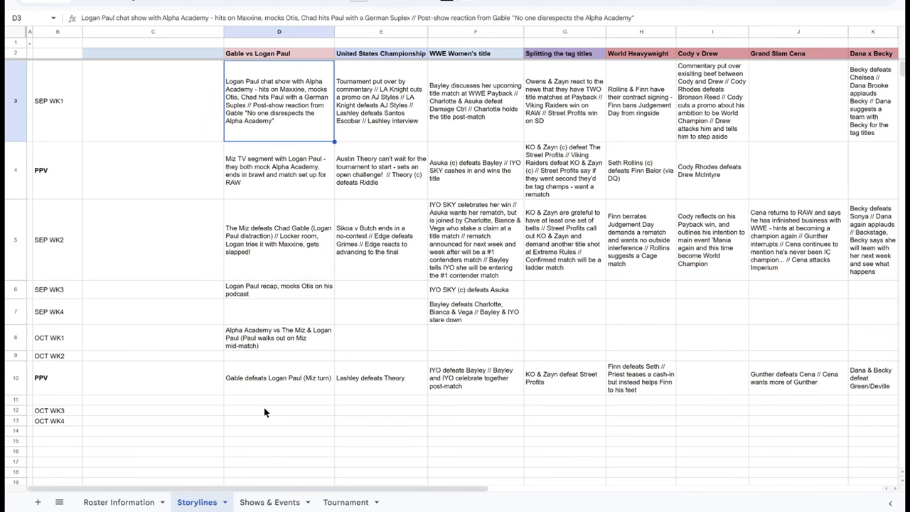
# Check individual segments on the September RAW WK1 and SMACKDOWN WK1 cards of the Shows & Events sheet.
pyautogui.click(260, 502)
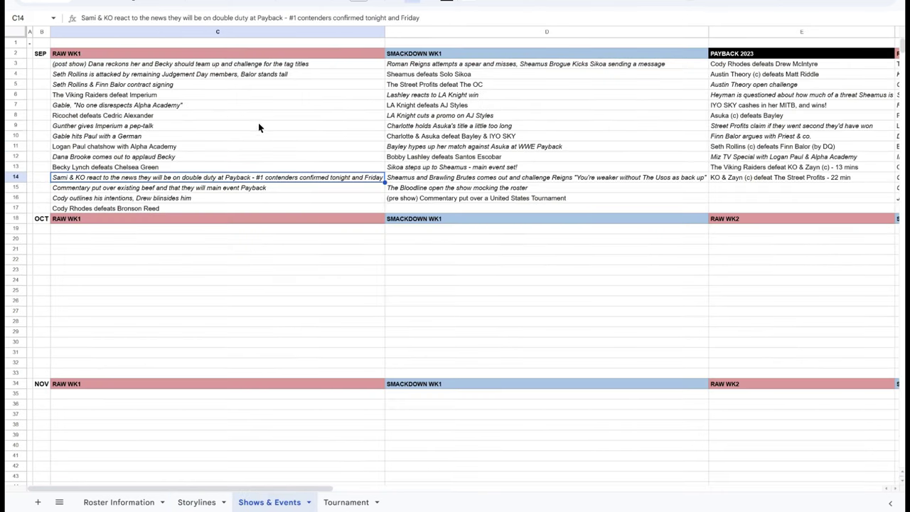
pyautogui.click(315, 137)
pyautogui.click(611, 148)
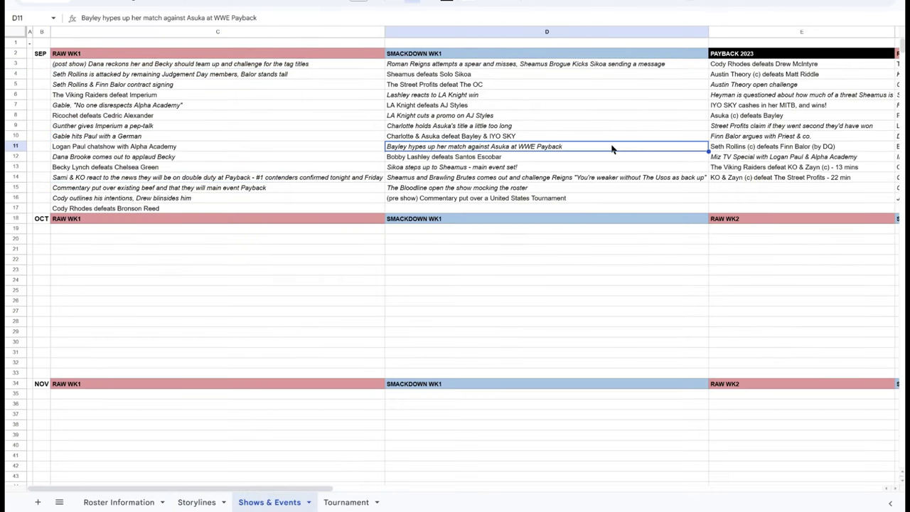
pyautogui.click(221, 87)
pyautogui.click(134, 173)
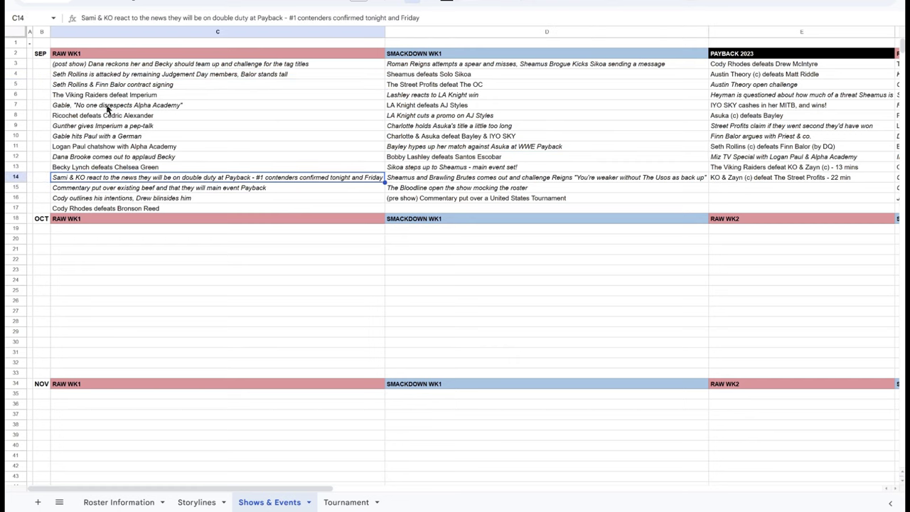
pyautogui.click(108, 107)
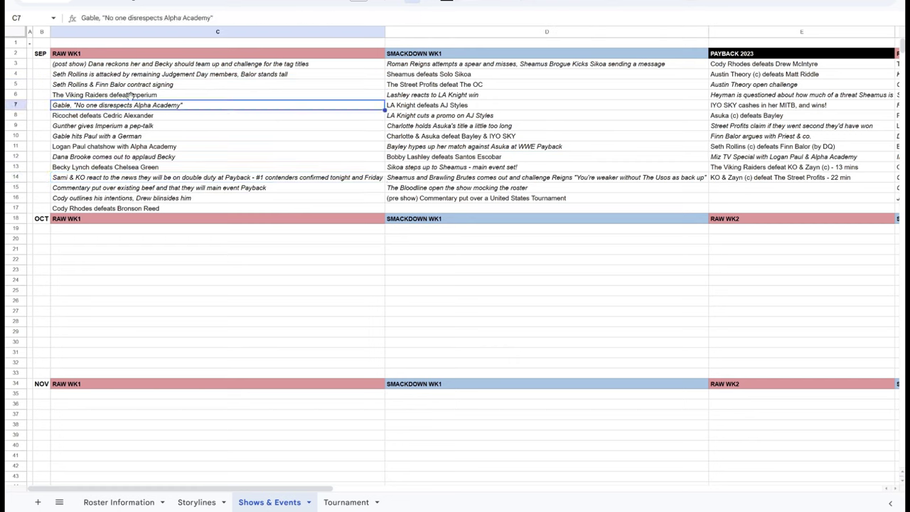
pyautogui.click(218, 139)
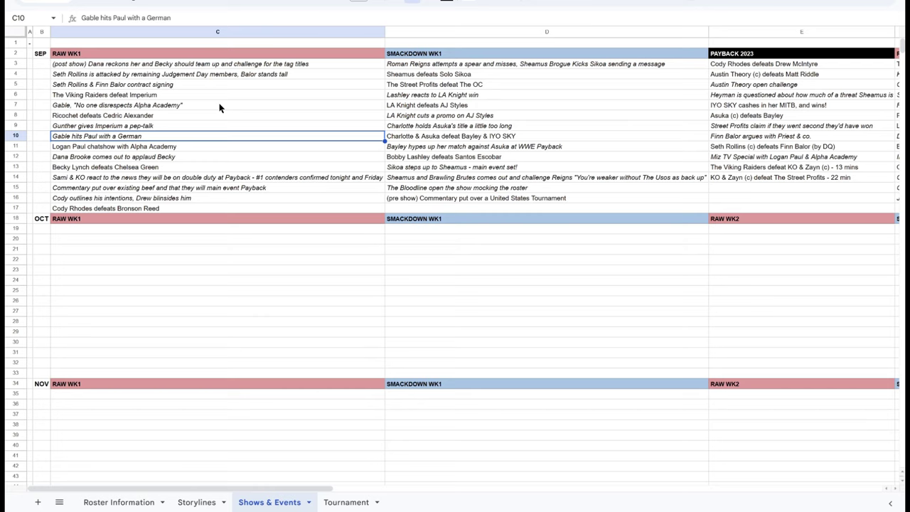
# Look across the September show cards from RAW WK1 through PAYBACK 2023 to SMACKDOWN WK2 and return to column A.
pyautogui.press('Up')
pyautogui.press('Up')
pyautogui.press('Right')
pyautogui.press('Right')
pyautogui.press('Right')
pyautogui.press('Right')
pyautogui.press('Right')
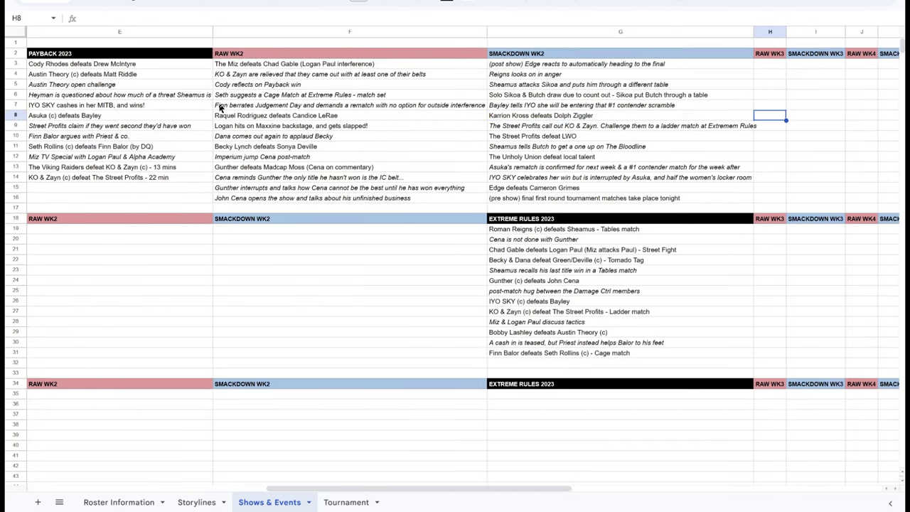
pyautogui.press('Left')
pyautogui.press('Left')
pyautogui.press('Left')
pyautogui.press('Left')
pyautogui.press('Right')
pyautogui.press('Right')
pyautogui.press('Right')
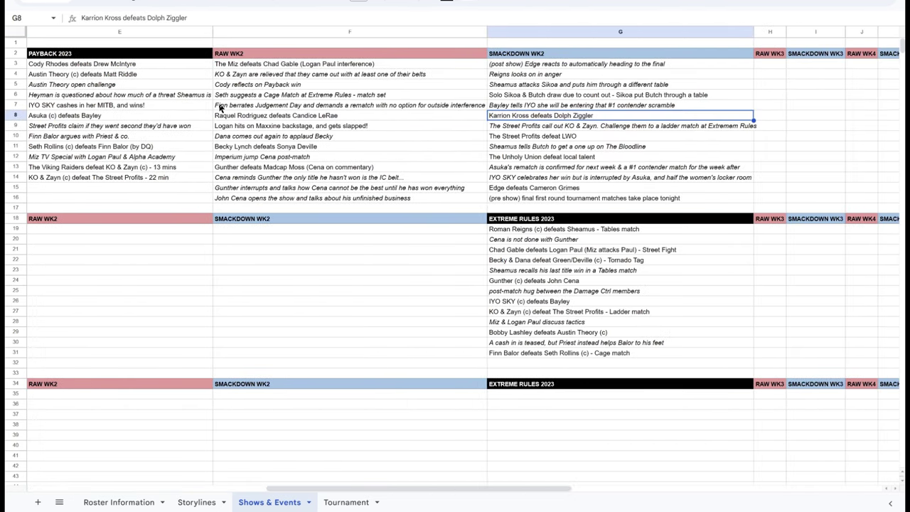
pyautogui.press('Left')
pyautogui.press('Left')
pyautogui.press('Left')
pyautogui.press('Left')
pyautogui.press('Left')
pyautogui.press('Left')
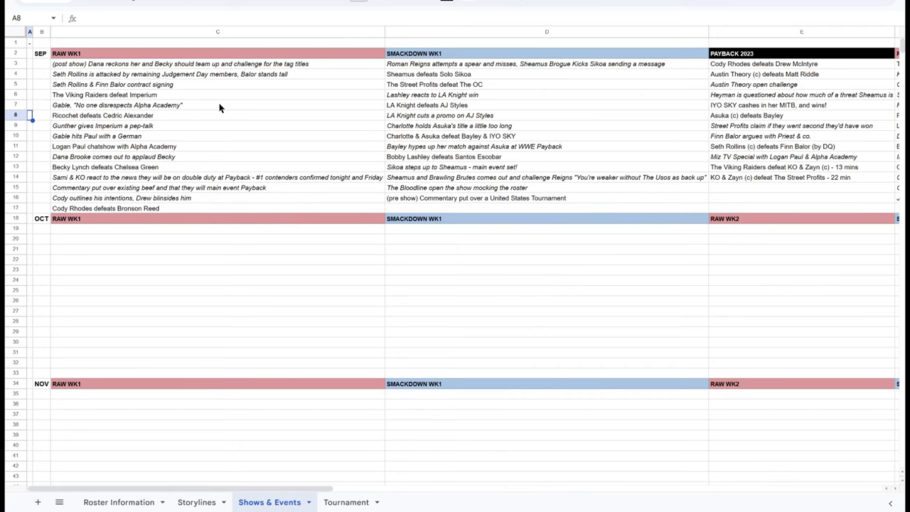
# Compare the lower and middle entries of the September SMACKDOWN WK1 and RAW WK1 cards.
pyautogui.press('Right')
pyautogui.press('Right')
pyautogui.press('Right')
pyautogui.press('Down')
pyautogui.press('Down')
pyautogui.press('Down')
pyautogui.press('Down')
pyautogui.press('Down')
pyautogui.press('Down')
pyautogui.press('Left')
pyautogui.press('Up')
pyautogui.press('Up')
pyautogui.press('Up')
pyautogui.press('Up')
pyautogui.press('Up')
pyautogui.press('Up')
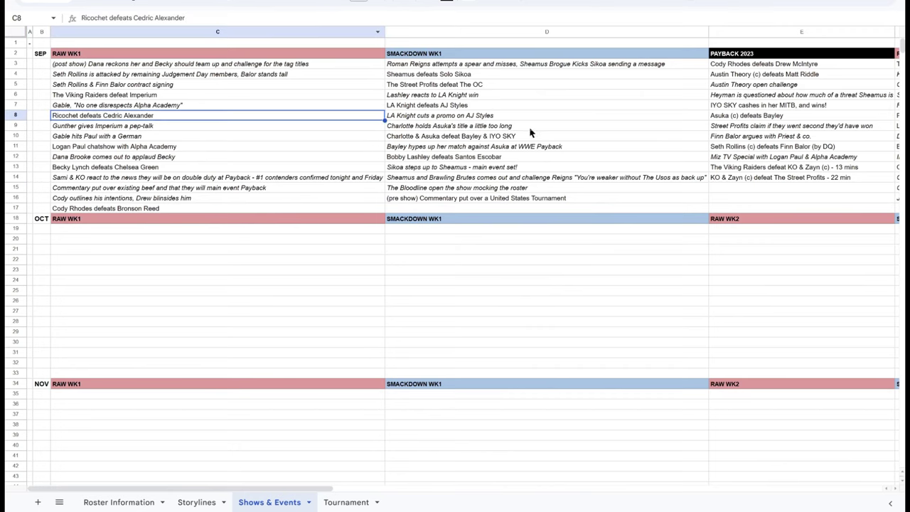
# Examine the PAYBACK 2023 card, including the text of its Viking Raiders match entry, without editing it.
pyautogui.click(529, 130)
pyautogui.click(731, 167)
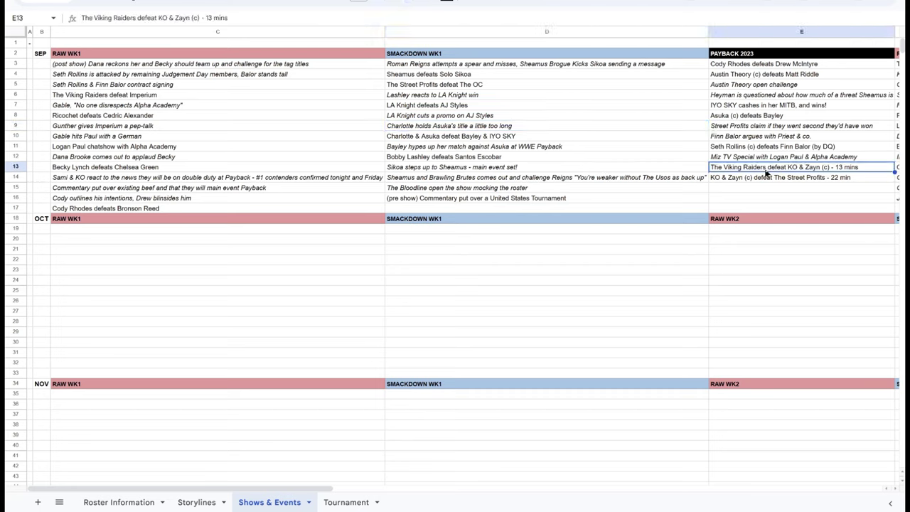
pyautogui.doubleClick(766, 172)
pyautogui.moveTo(766, 173); pyautogui.dragTo(693, 174)
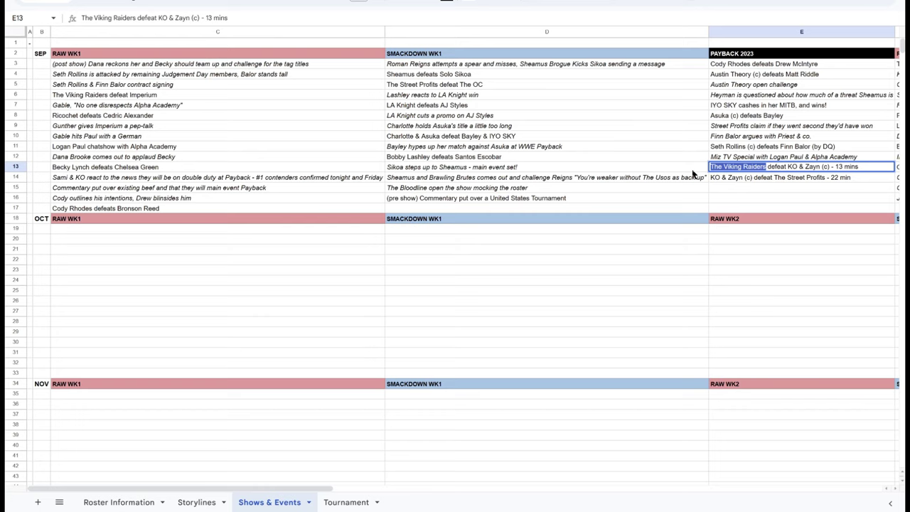
pyautogui.press('Right')
pyautogui.click(795, 151)
pyautogui.moveTo(742, 65); pyautogui.dragTo(735, 194)
pyautogui.click(735, 189)
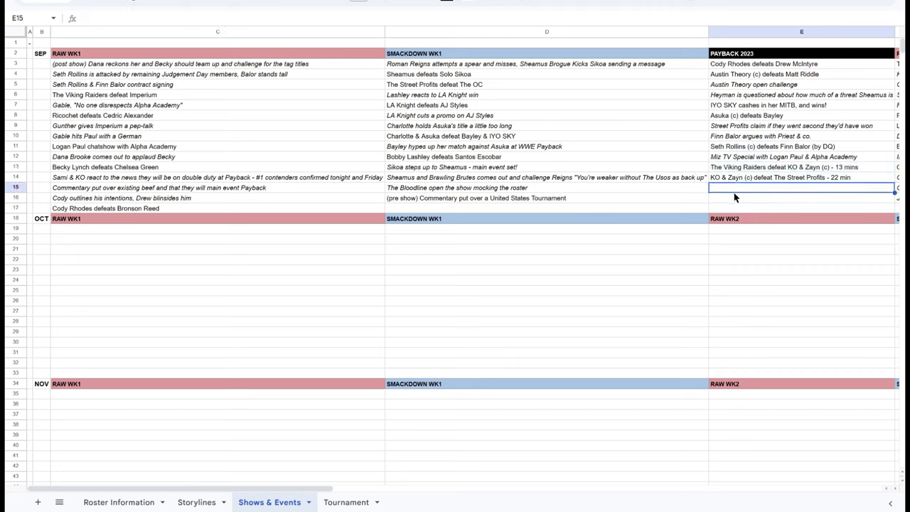